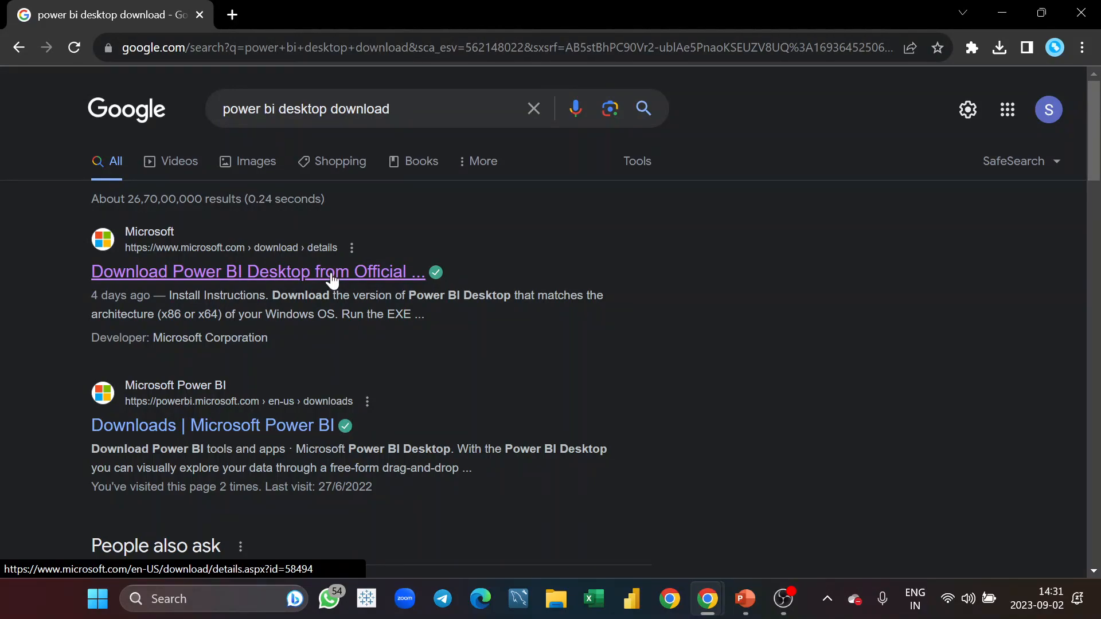
# - Download the English 64-bit installer PBIDesktopSetup_x64.exe from Microsoft's official Power BI Desktop download page
pyautogui.click(332, 273)
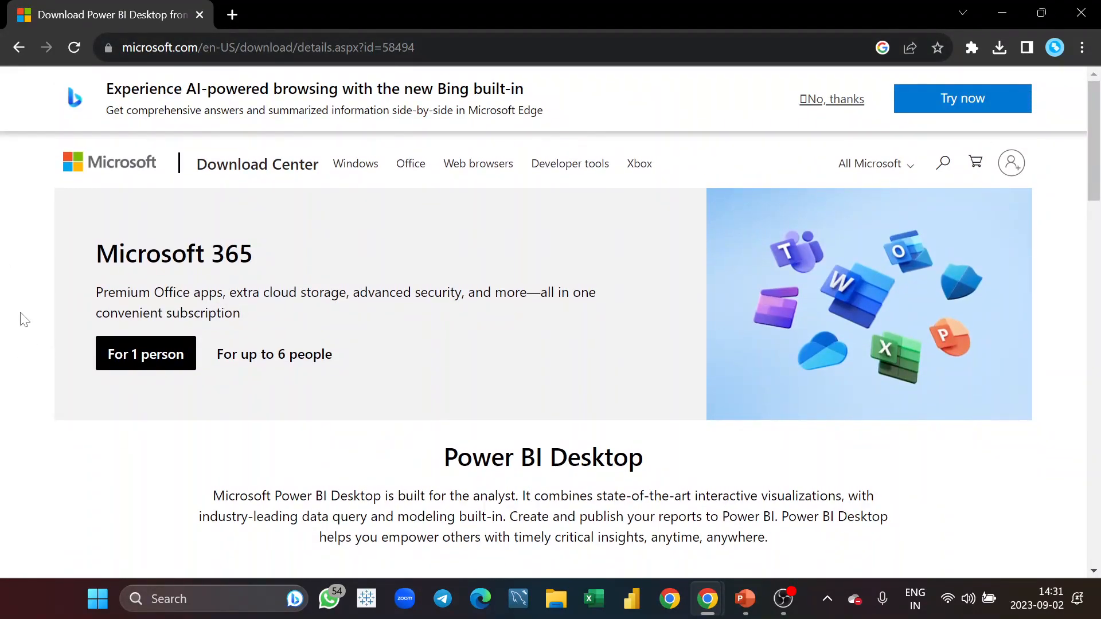
pyautogui.scroll(-5, 23, 319)
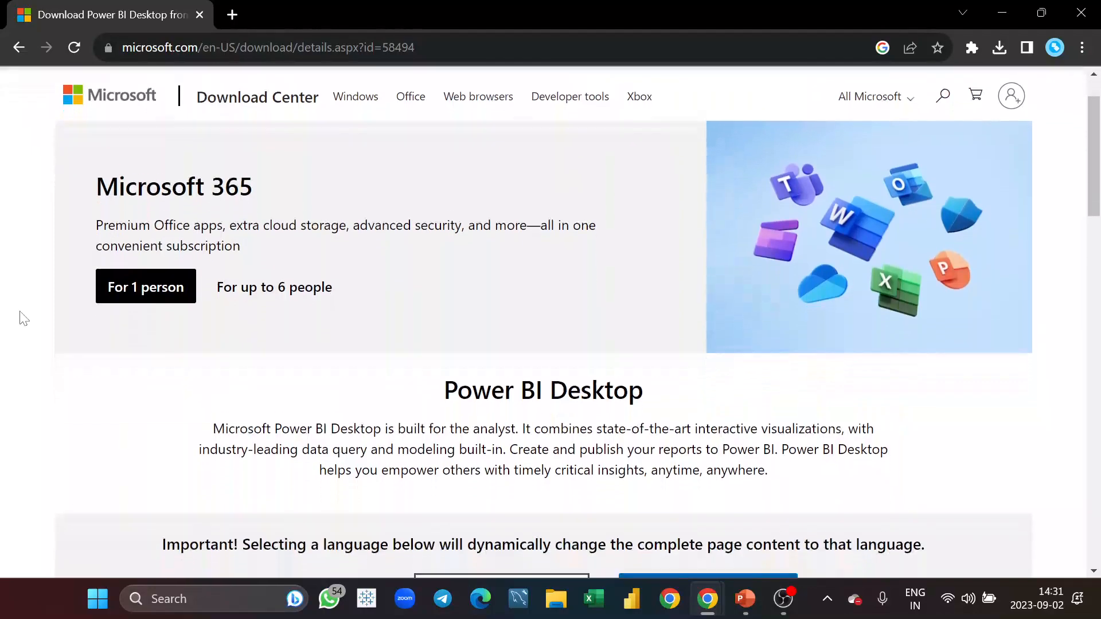
pyautogui.scroll(-2, 23, 318)
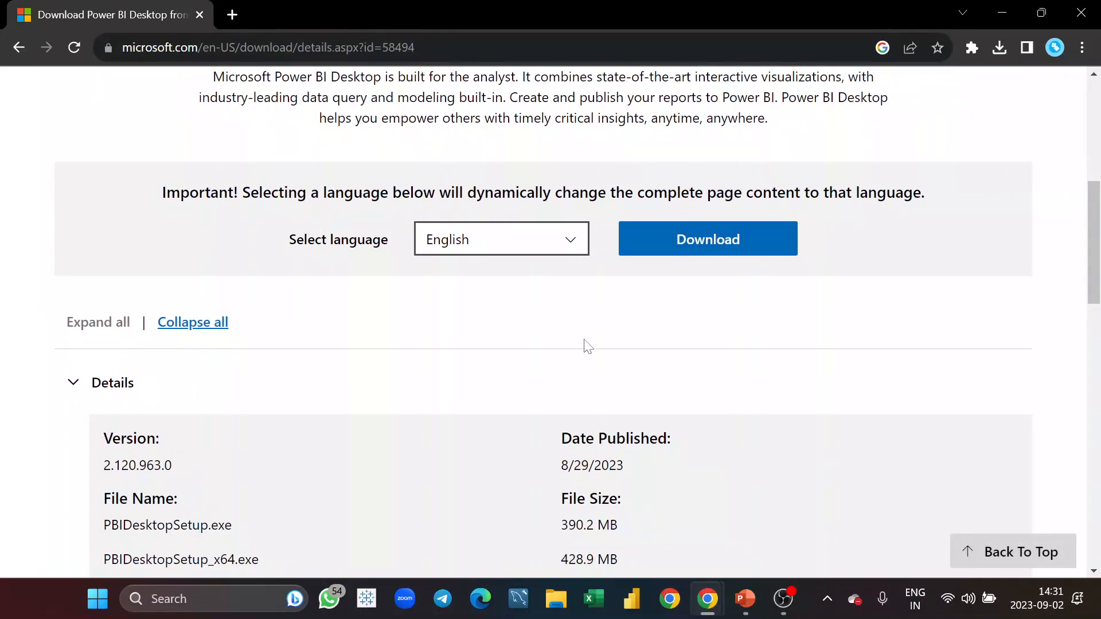
pyautogui.scroll(-2, 570, 356)
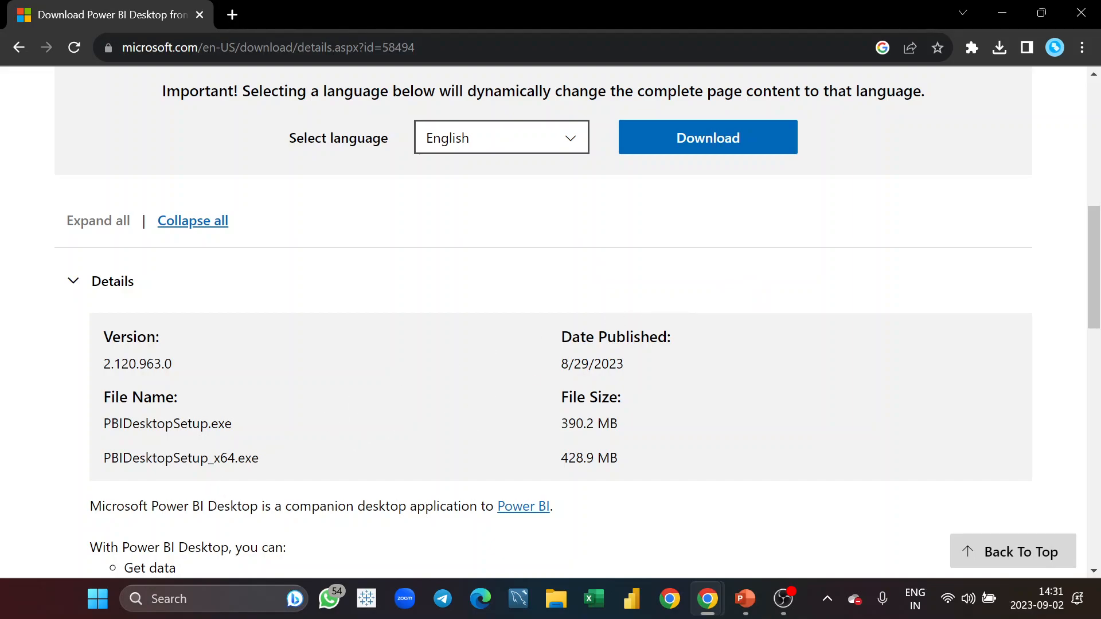
pyautogui.click(739, 150)
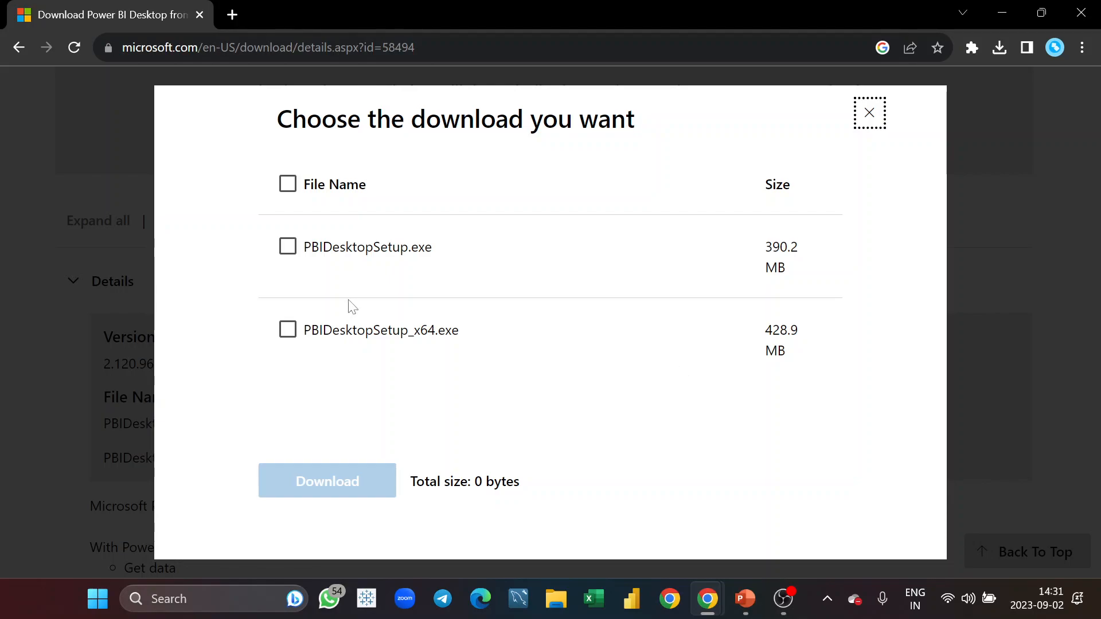
pyautogui.click(289, 330)
pyautogui.click(366, 480)
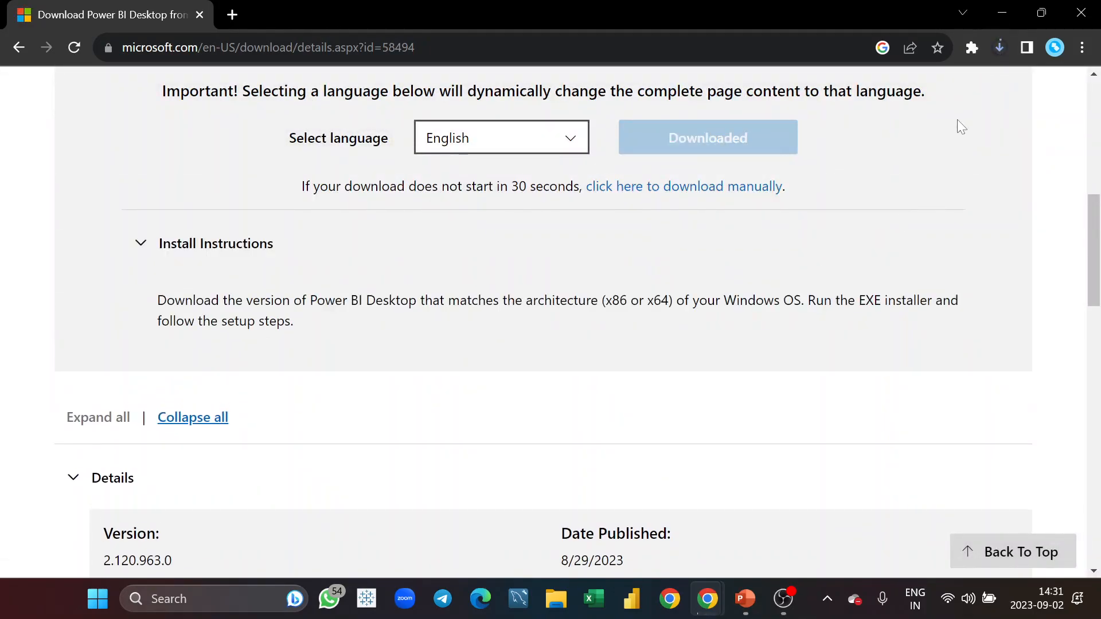
# - Cancel the running PBIDesktopSetup_x64 download and close the list of recent downloads
pyautogui.click(1000, 53)
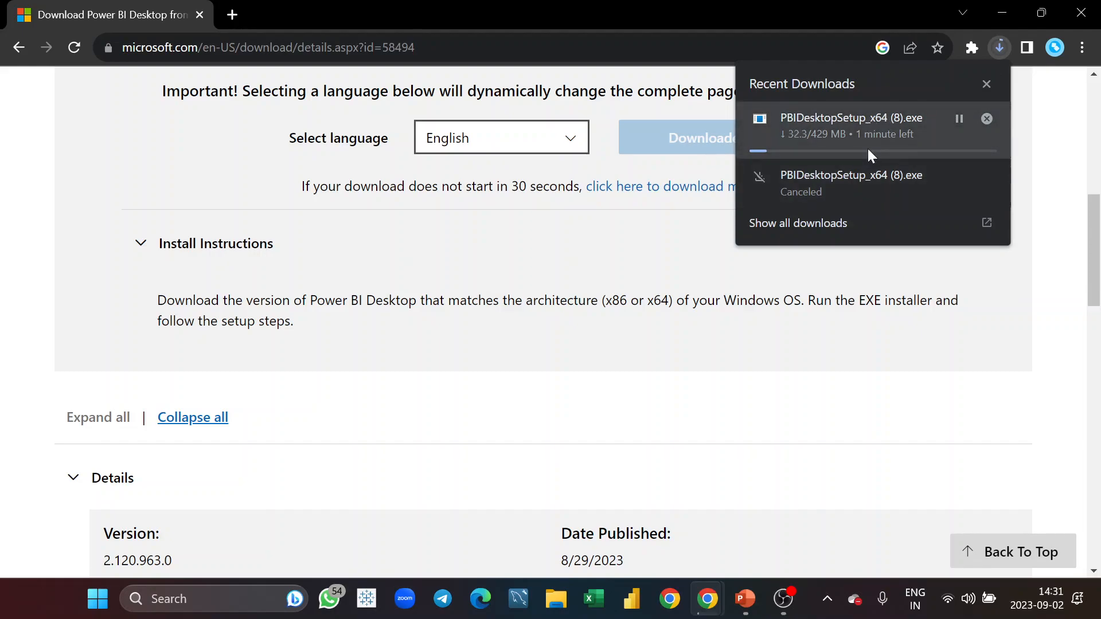
pyautogui.click(986, 119)
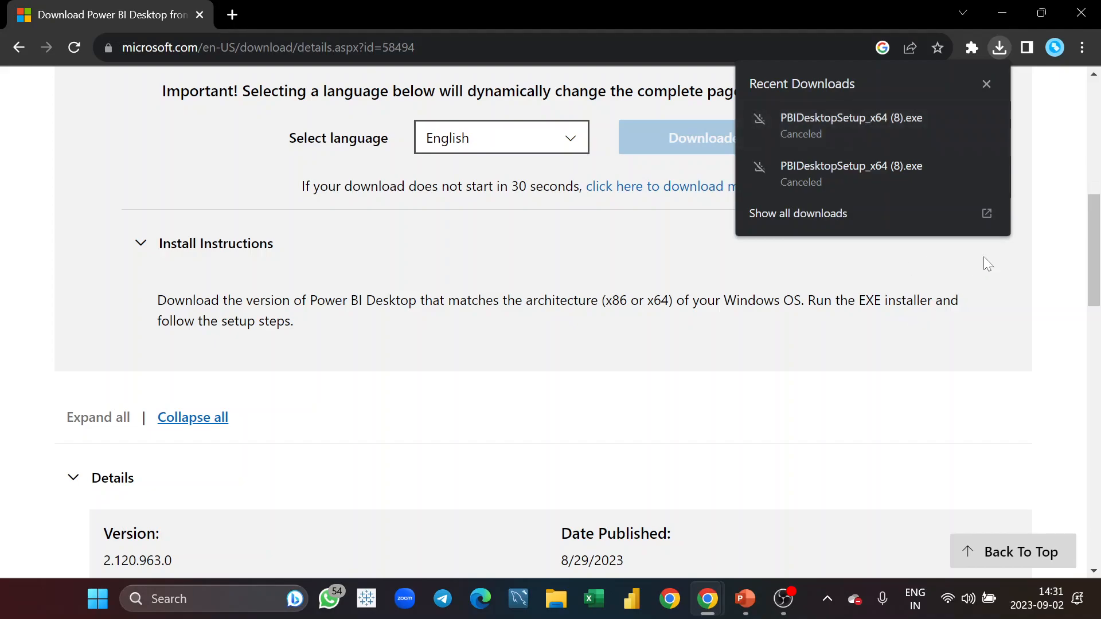
pyautogui.click(990, 406)
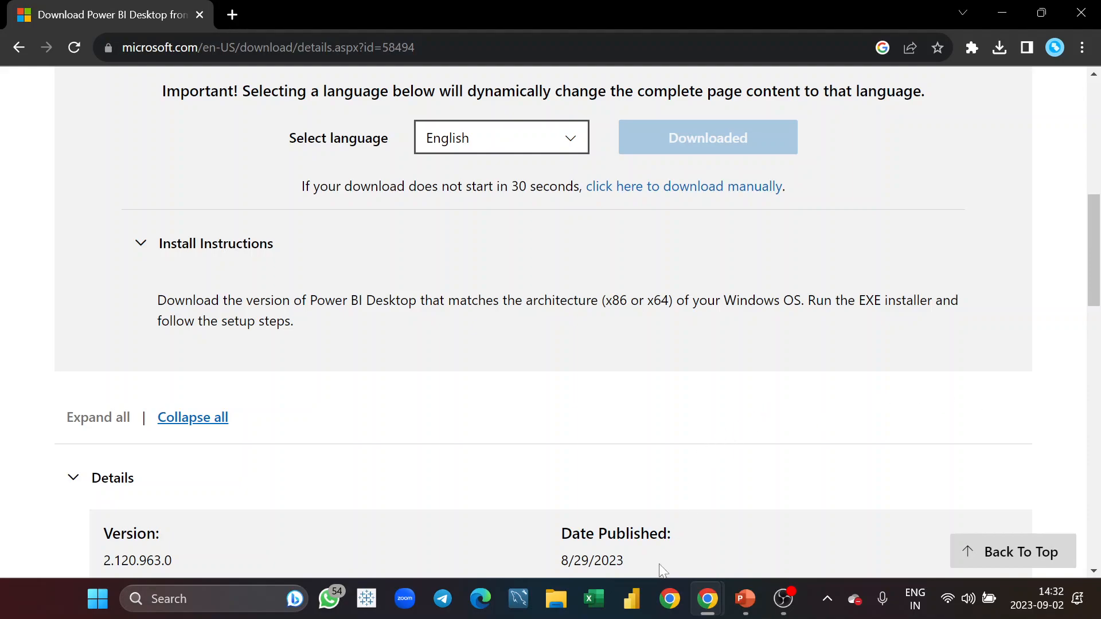
# - Switch to Power BI Desktop, dismiss its start screen and expand the Data pane
pyautogui.click(633, 599)
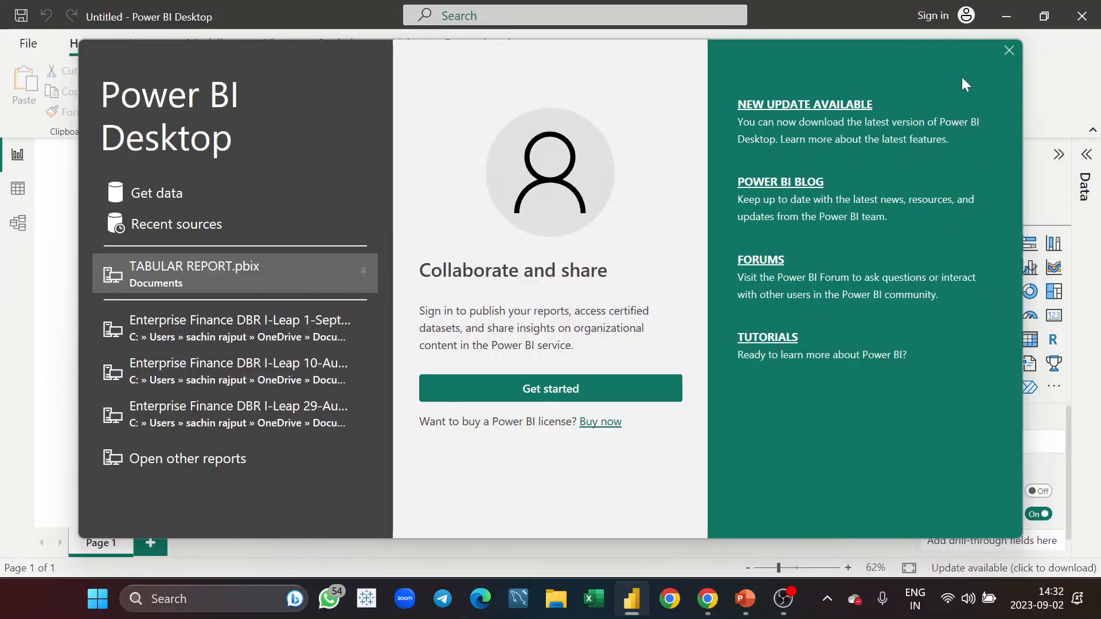
pyautogui.click(1009, 50)
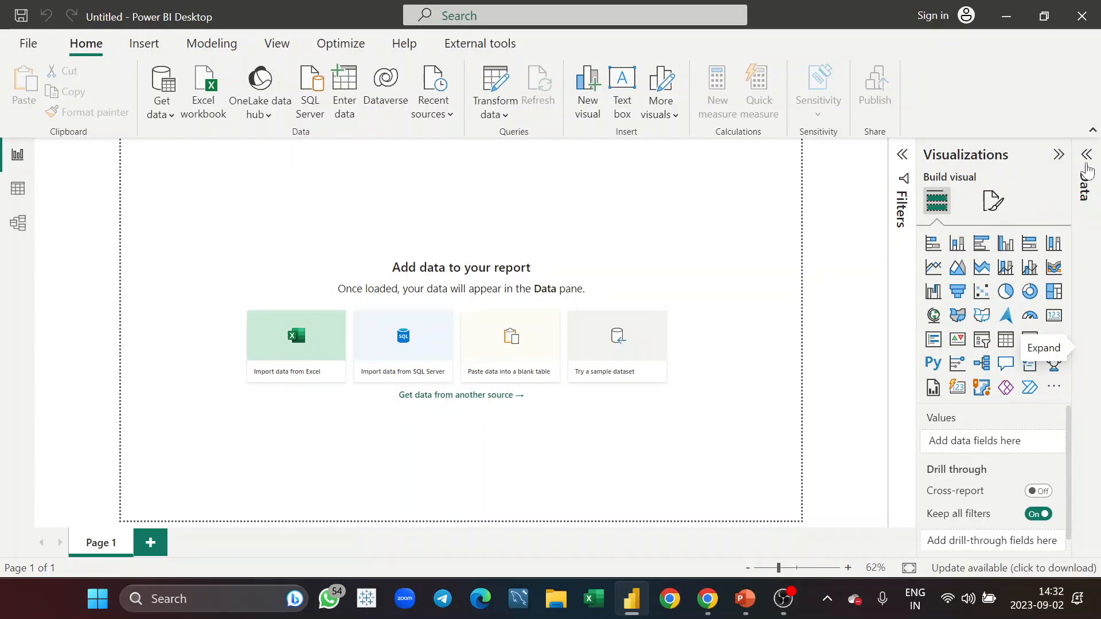
pyautogui.click(1086, 154)
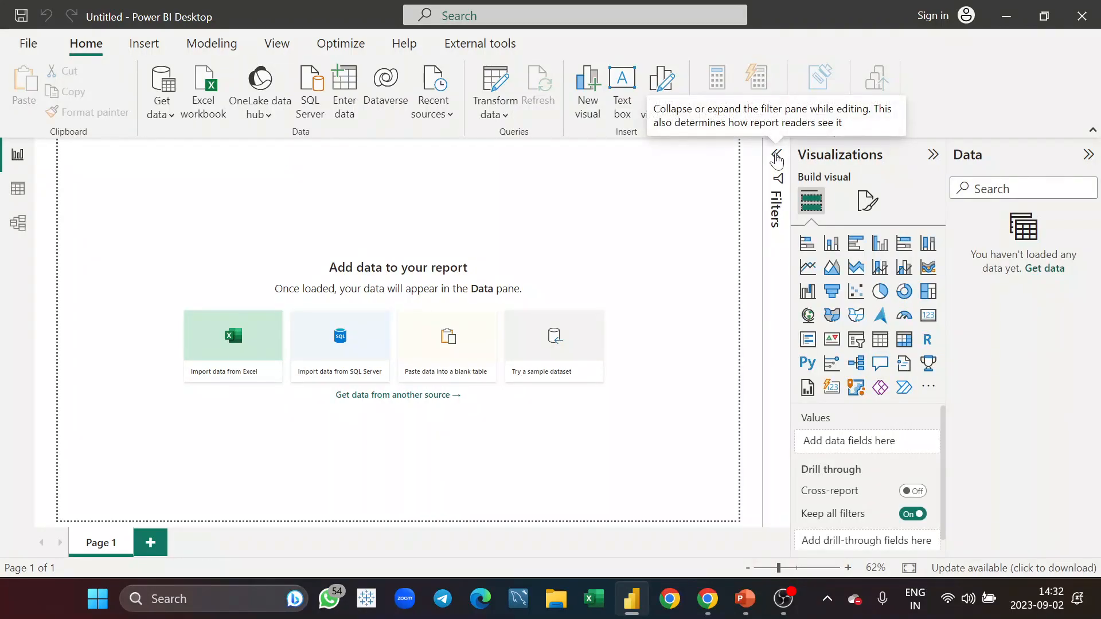
# - View the expanded Filters pane, collapse it again and collapse the Visualizations pane as well
pyautogui.click(777, 158)
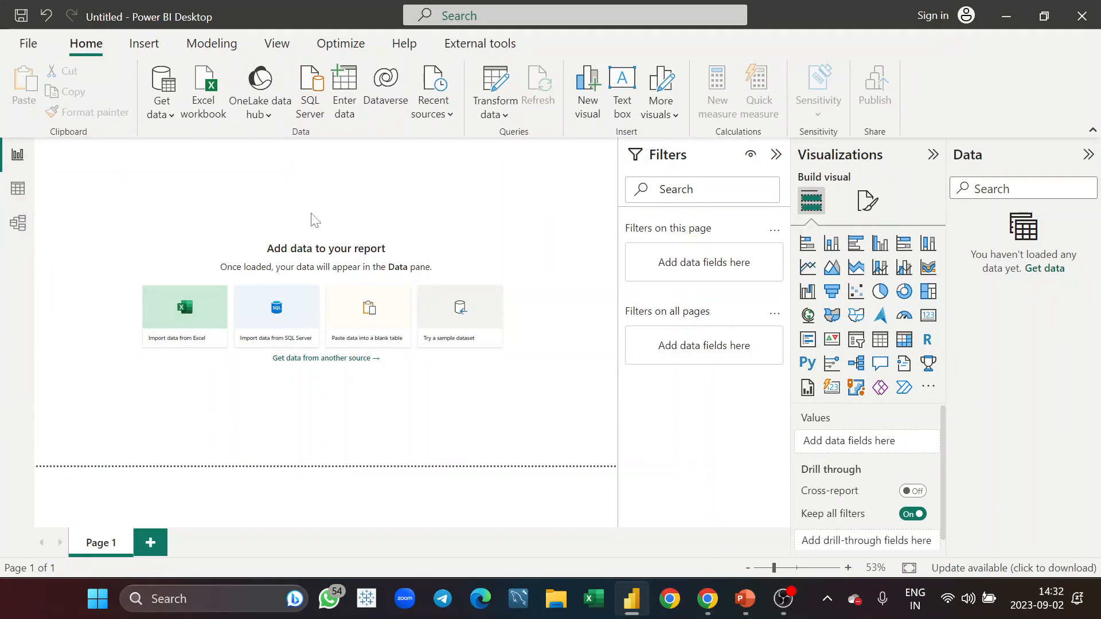
pyautogui.click(777, 156)
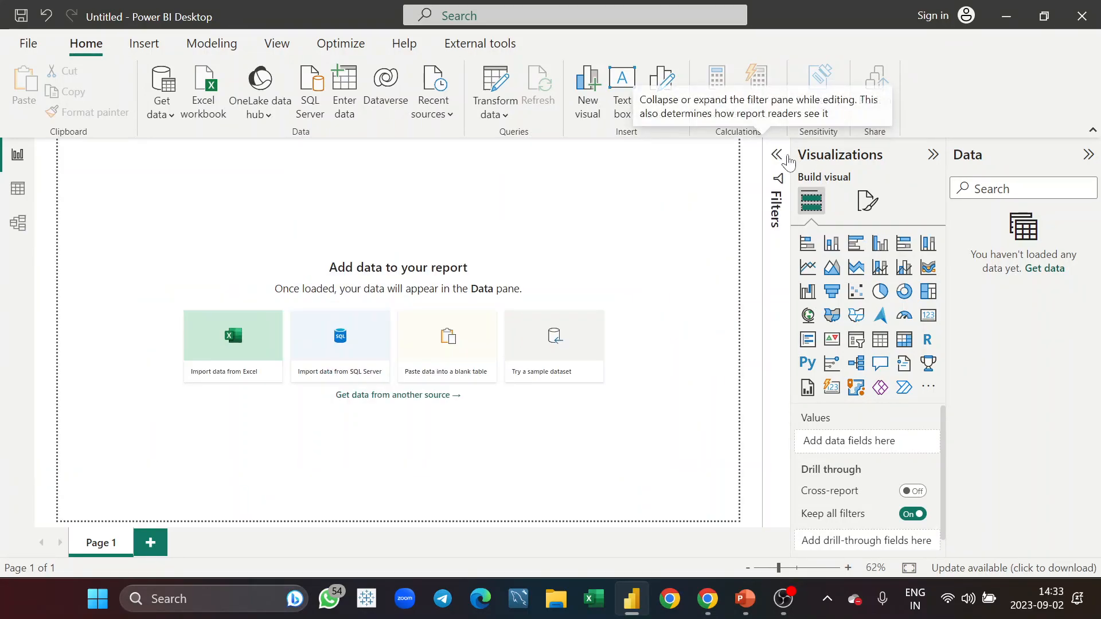
pyautogui.click(932, 156)
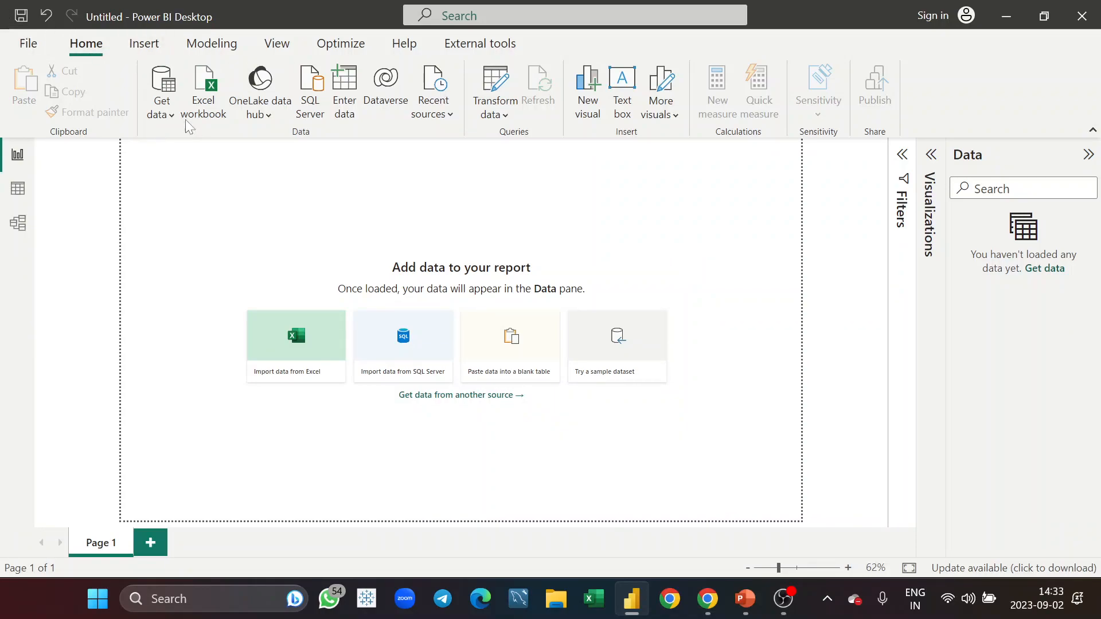
# - Examine the ribbon commands for inserting, modeling, viewing, optimizing, help and external tools, ending back on the Home commands
pyautogui.click(141, 46)
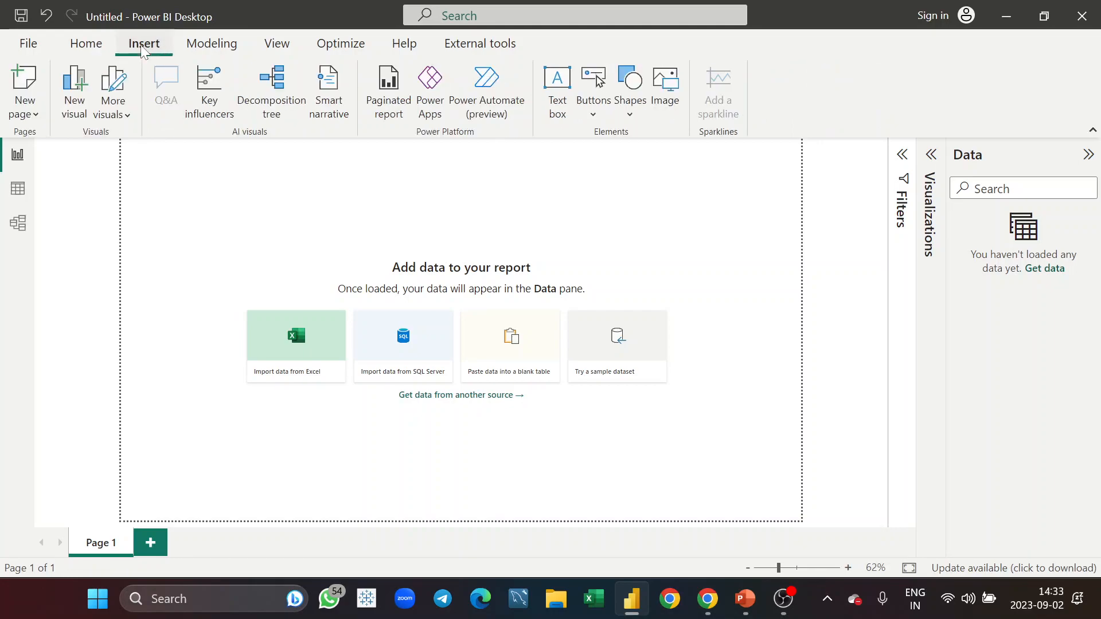
pyautogui.click(218, 47)
pyautogui.click(287, 49)
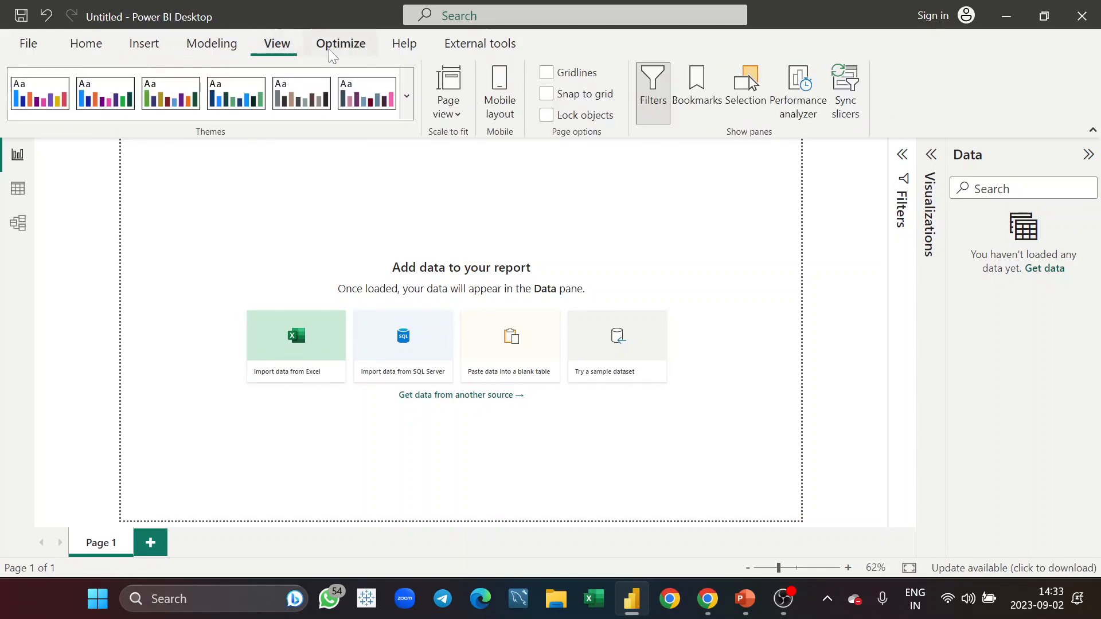
pyautogui.click(333, 49)
pyautogui.click(411, 49)
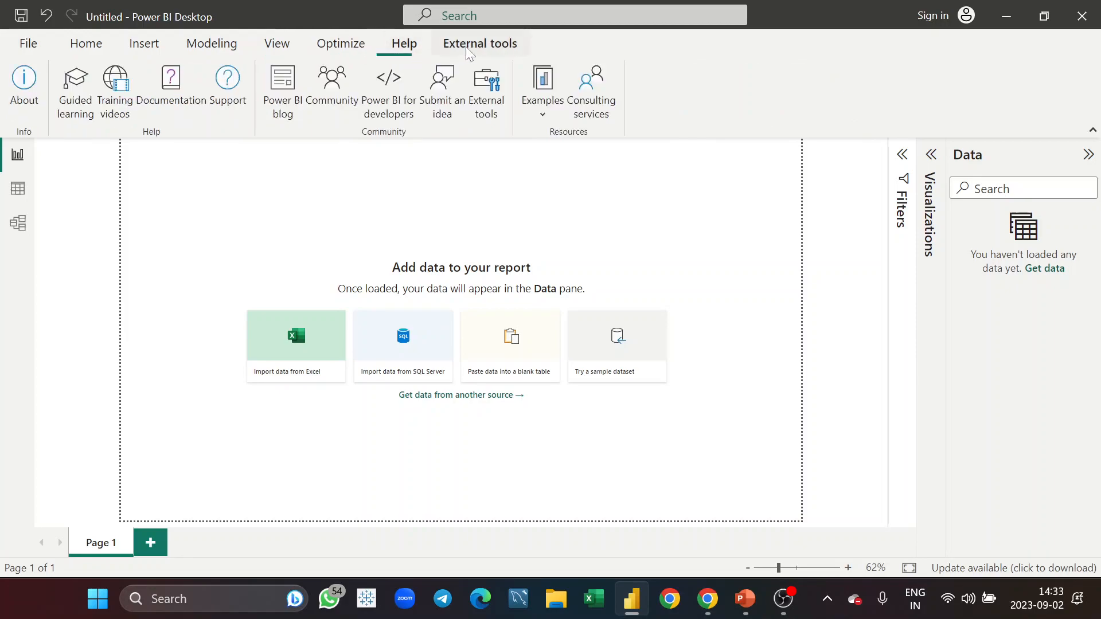
pyautogui.click(477, 49)
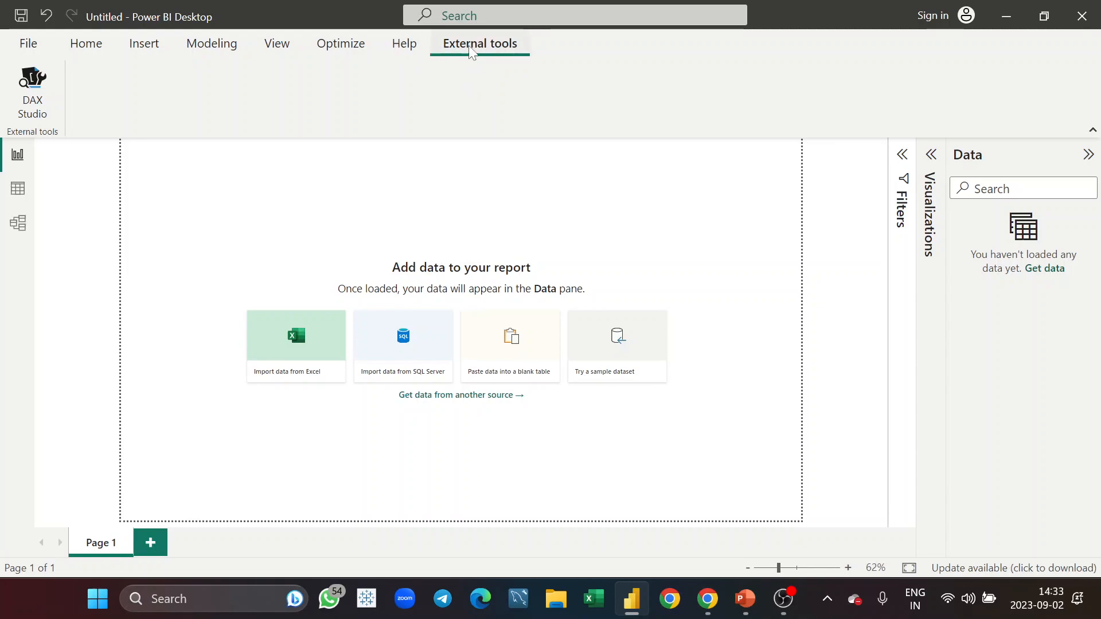
pyautogui.click(411, 46)
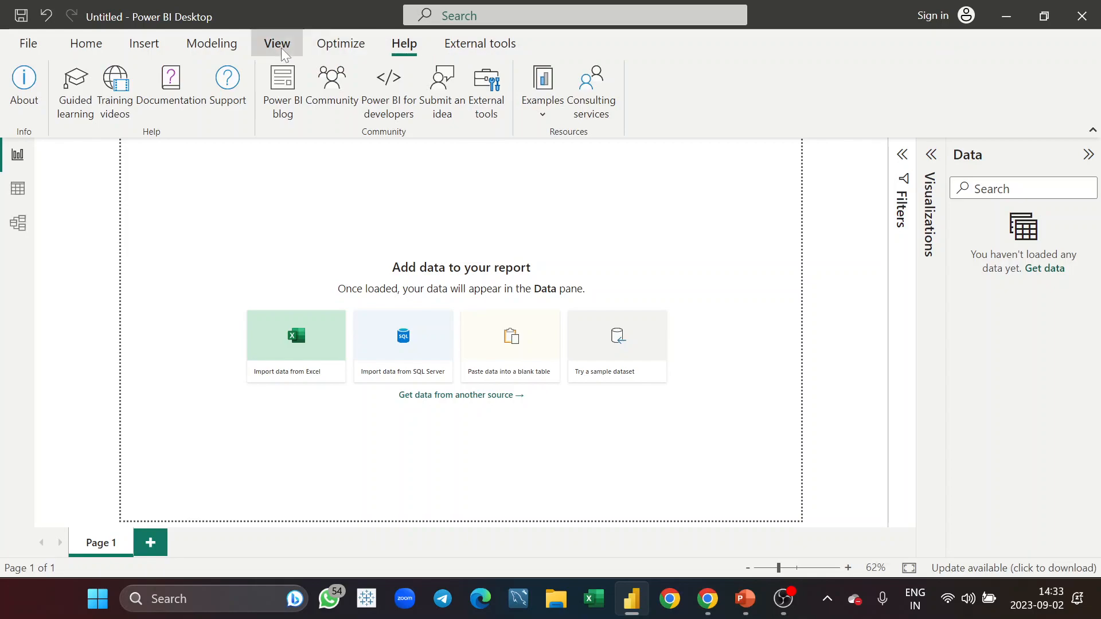
pyautogui.click(280, 47)
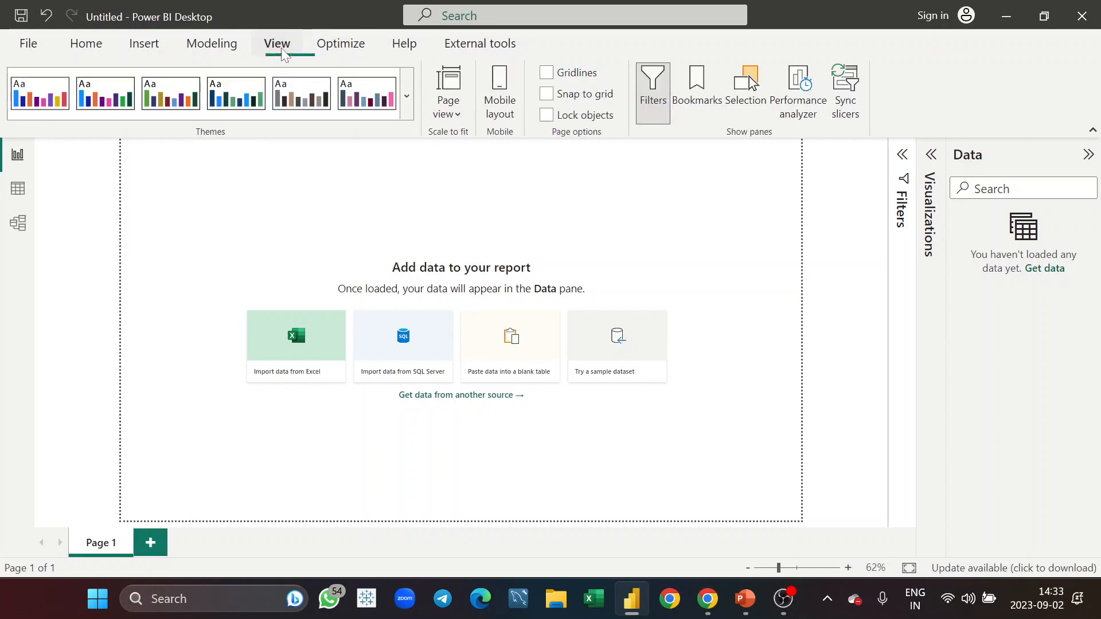
pyautogui.click(103, 40)
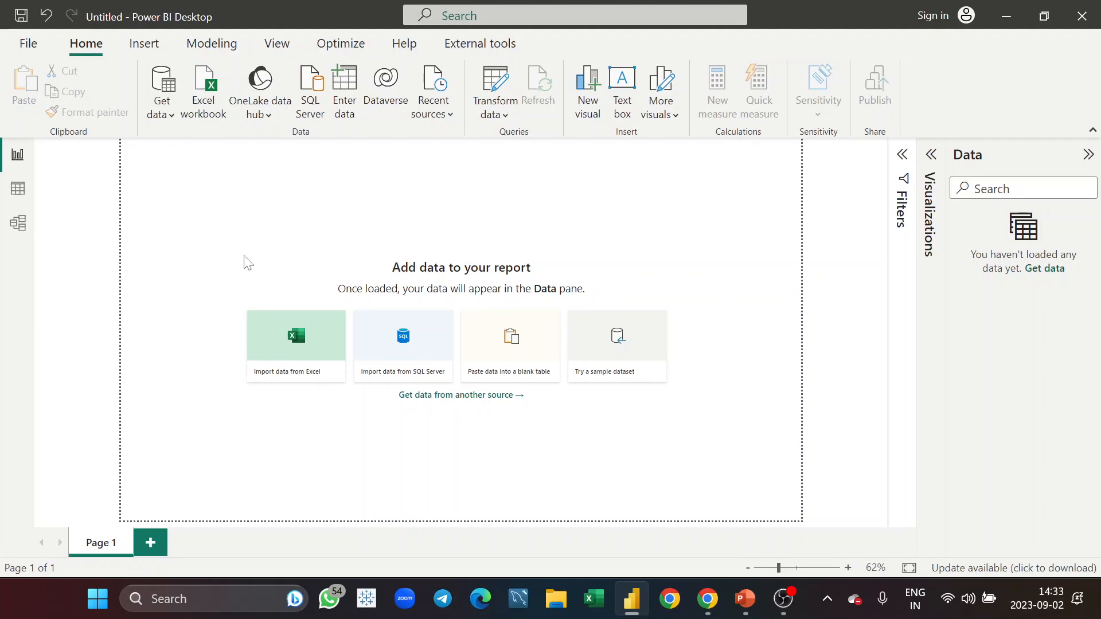
# - Look at the empty table view and the model view, and return to the report view
pyautogui.click(19, 189)
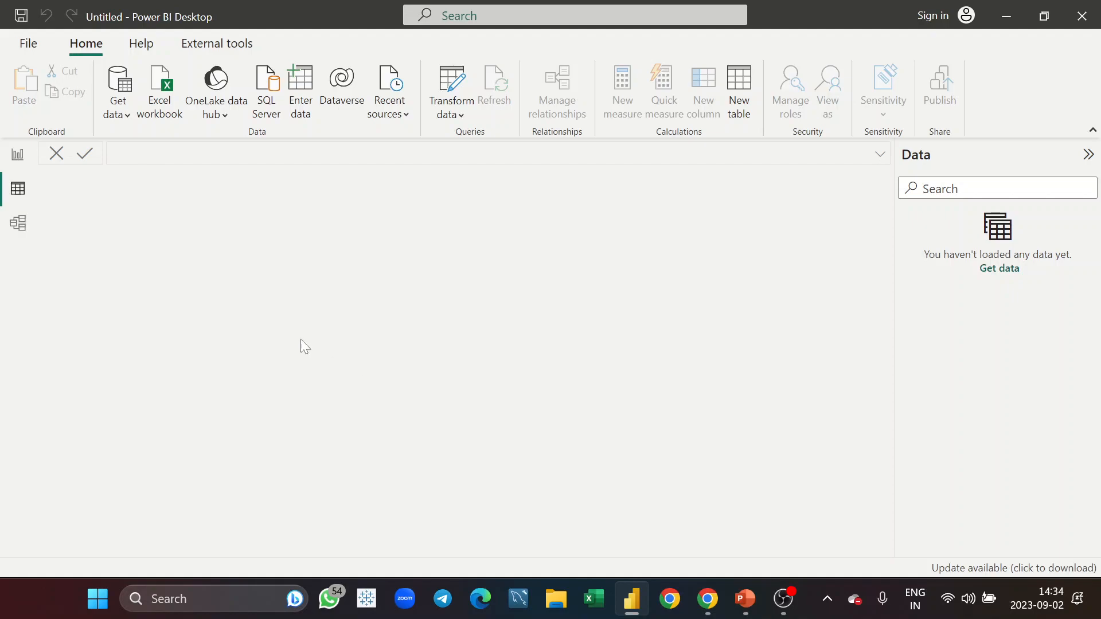
pyautogui.click(4, 236)
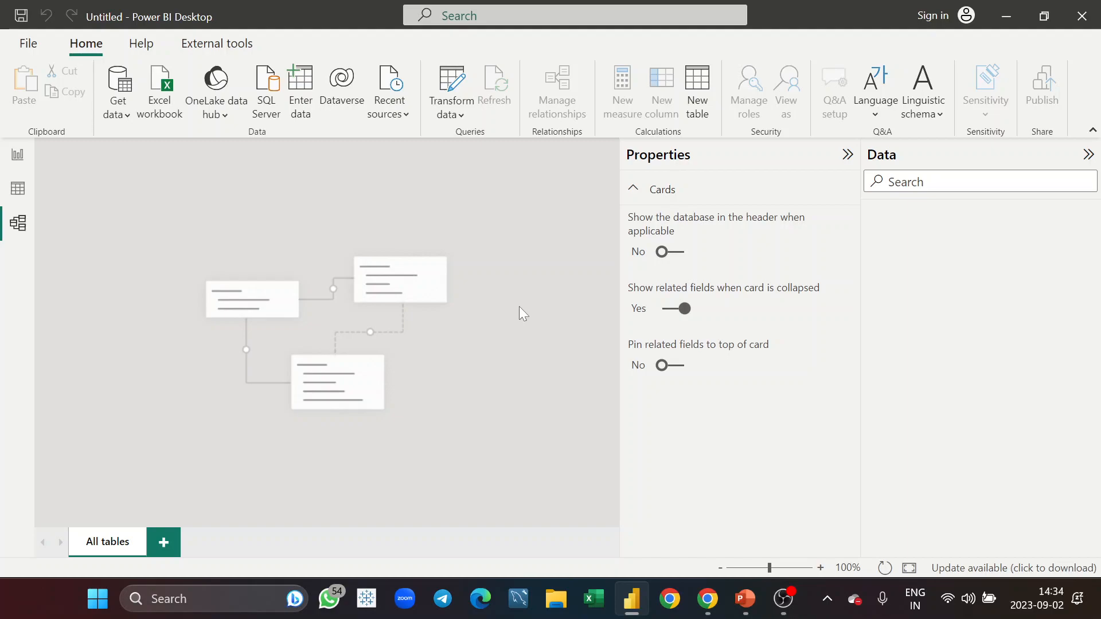
pyautogui.click(18, 161)
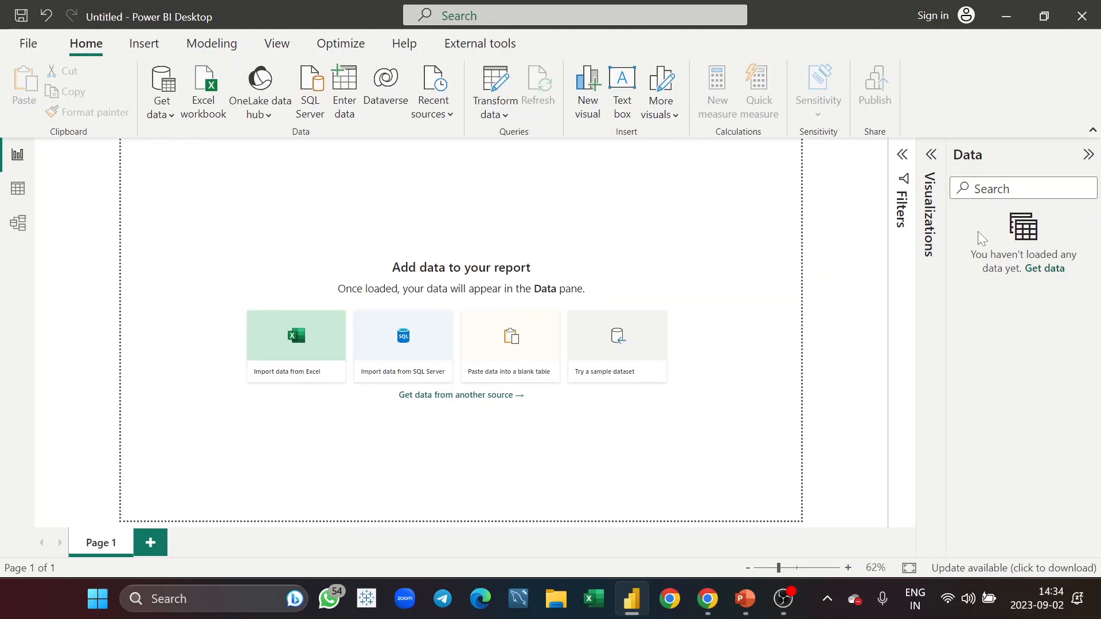
# - Expand the Visualizations pane and examine its report page formatting options and available visual types
pyautogui.click(930, 155)
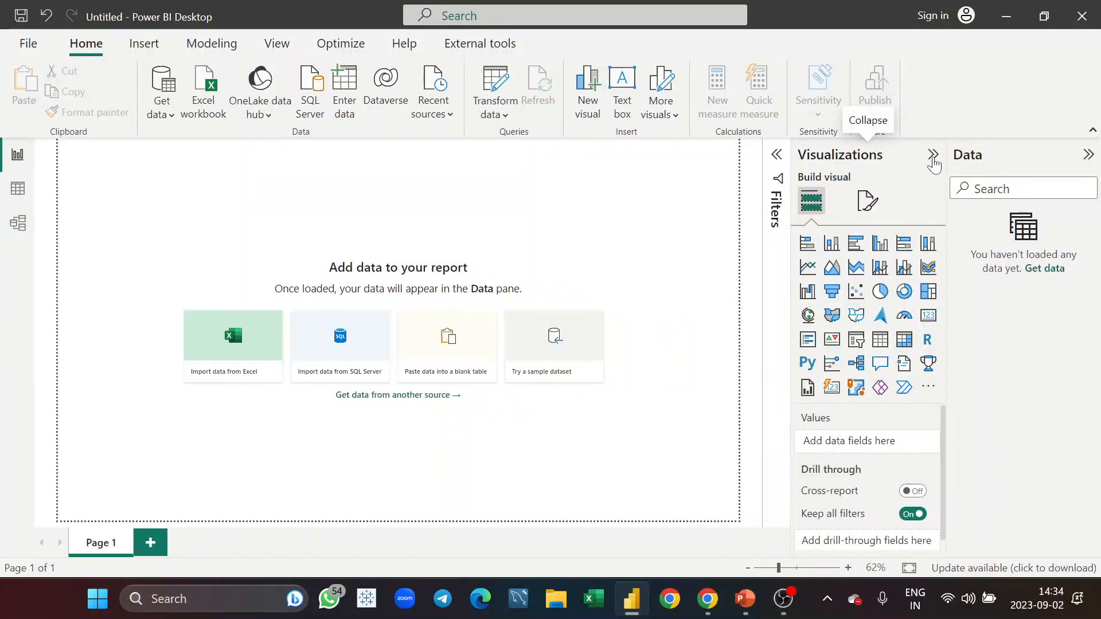
pyautogui.click(871, 208)
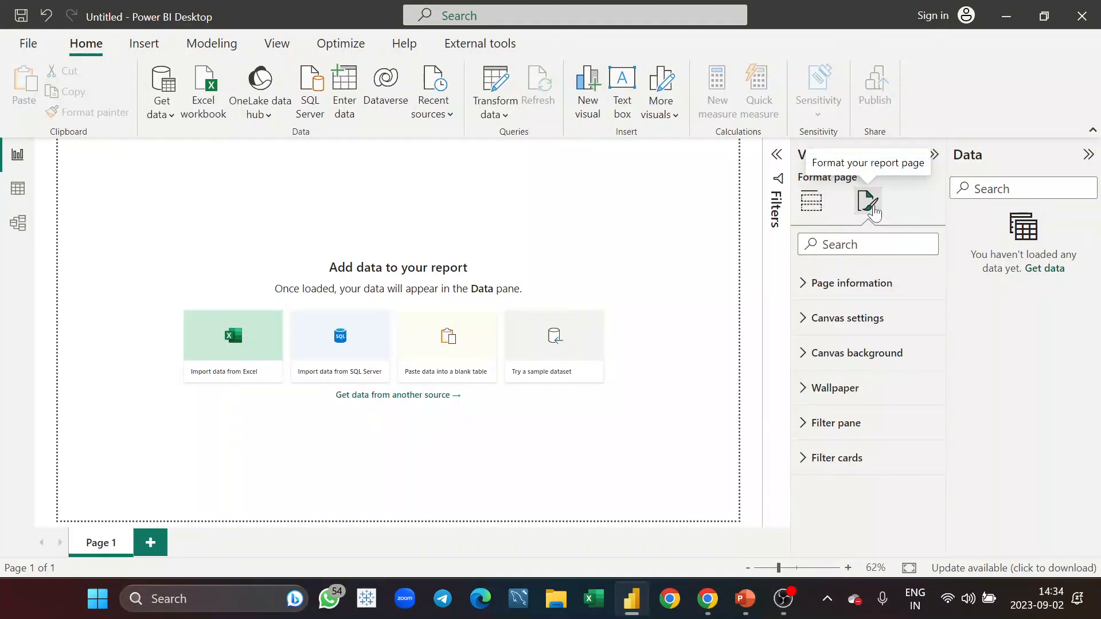
pyautogui.click(818, 212)
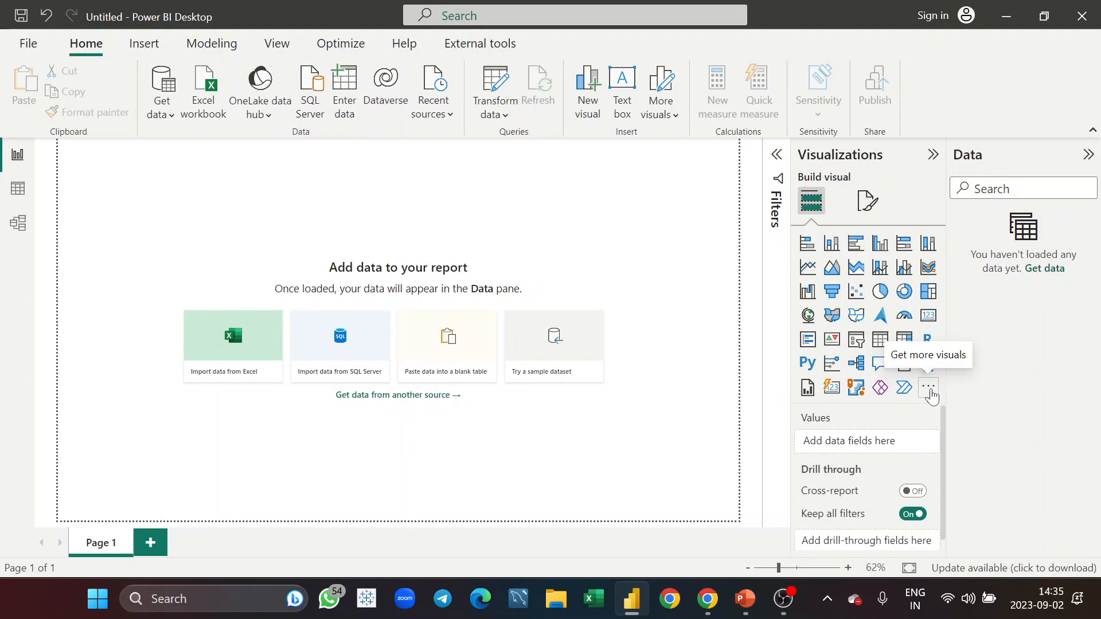
pyautogui.click(870, 205)
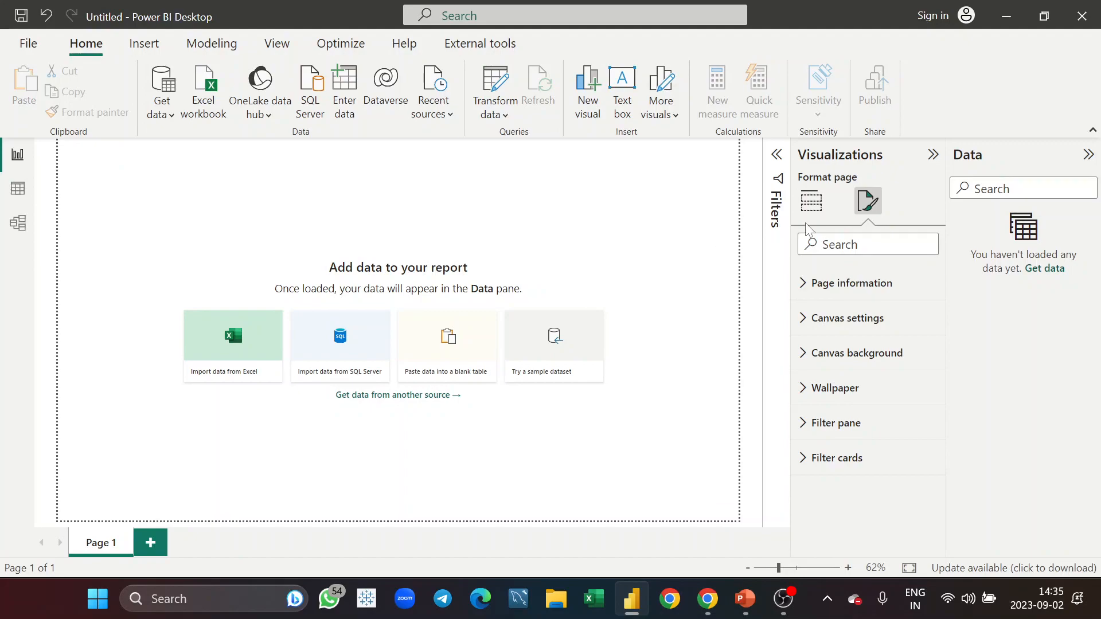
pyautogui.click(824, 213)
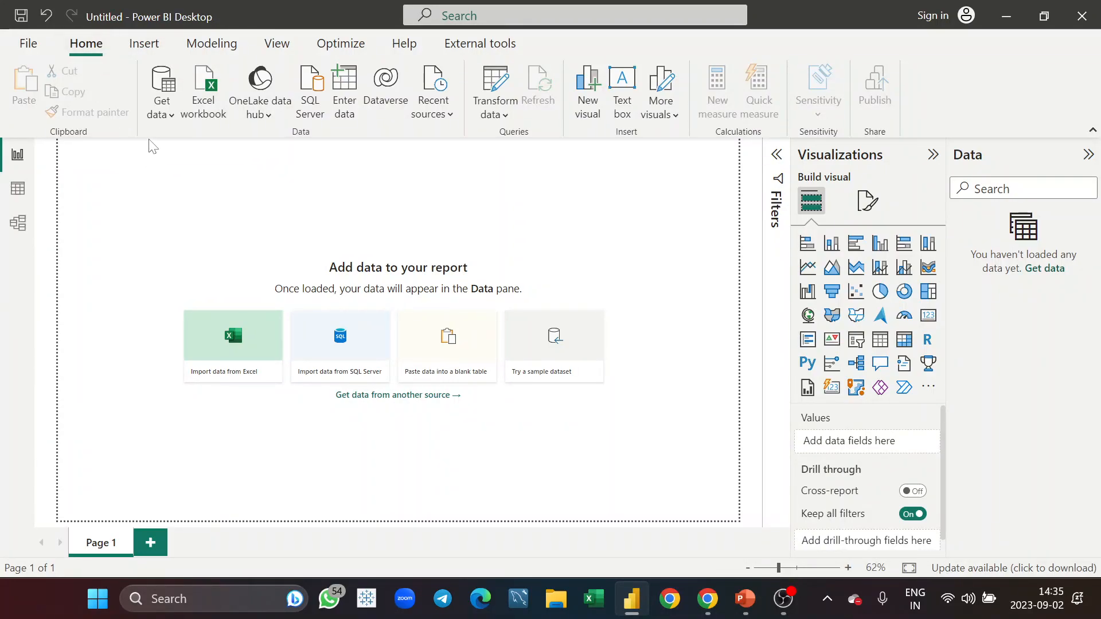
# - Look through the common data sources and open the complete Get Data list of connectors
pyautogui.click(170, 119)
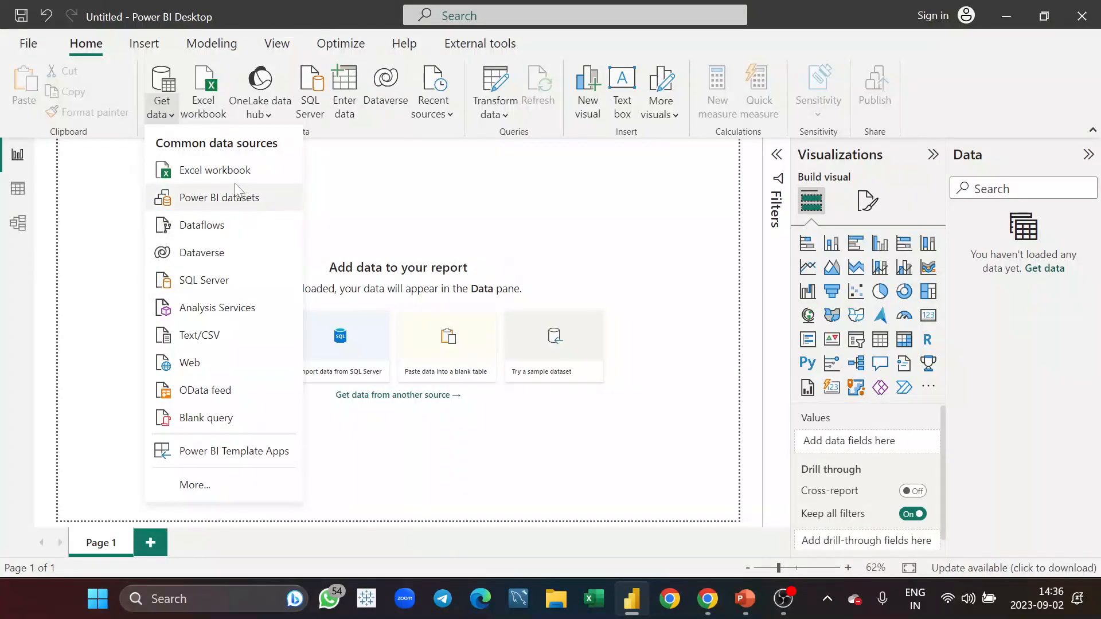
pyautogui.click(227, 225)
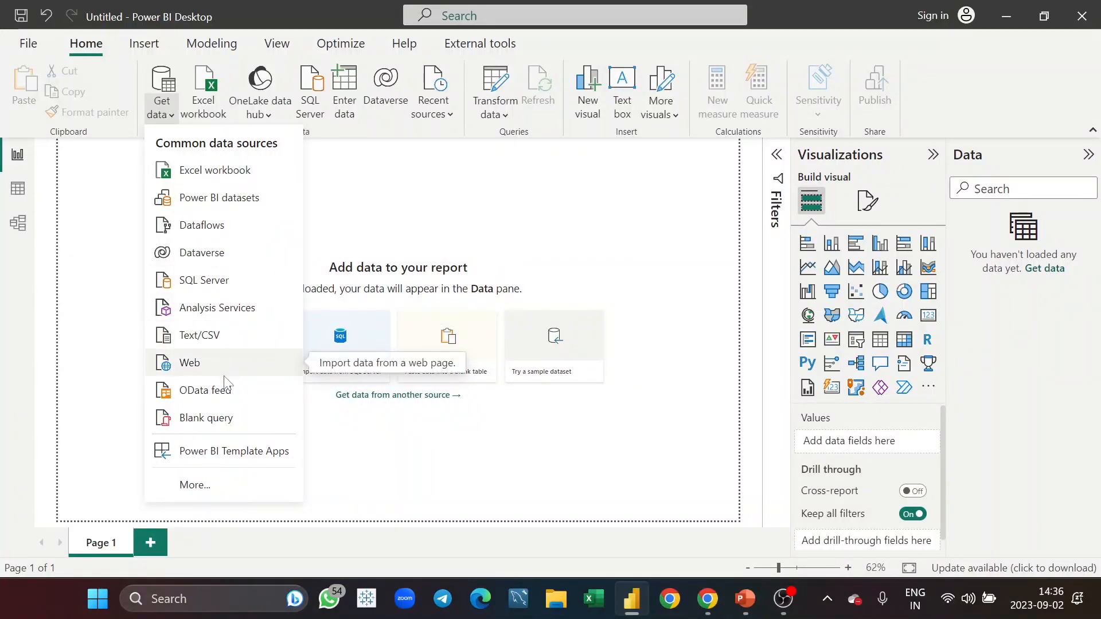
pyautogui.click(329, 216)
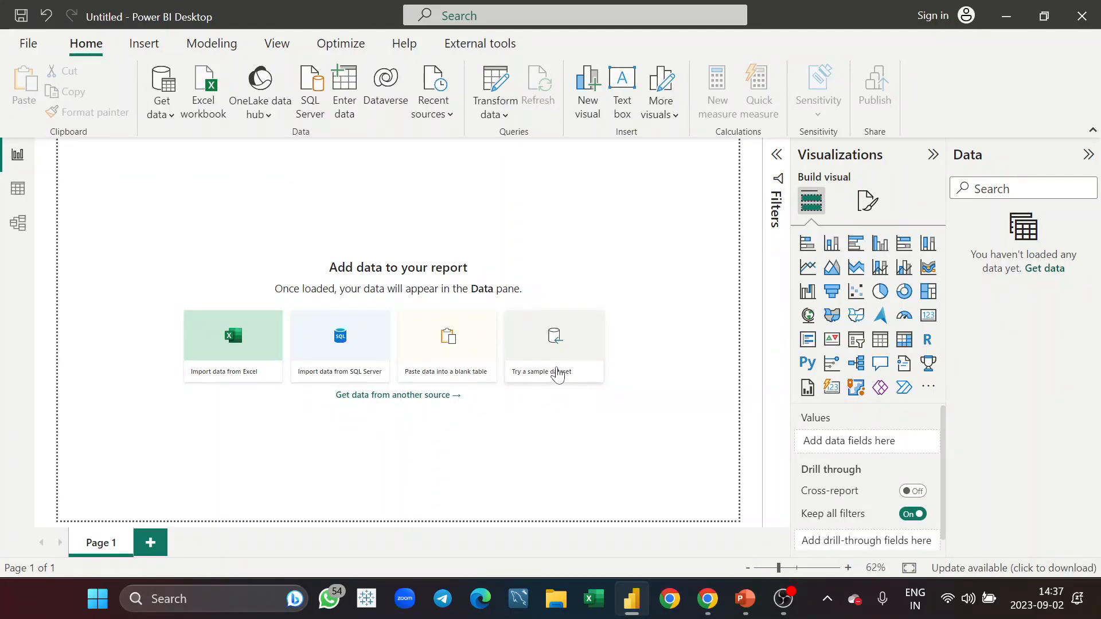
pyautogui.click(161, 118)
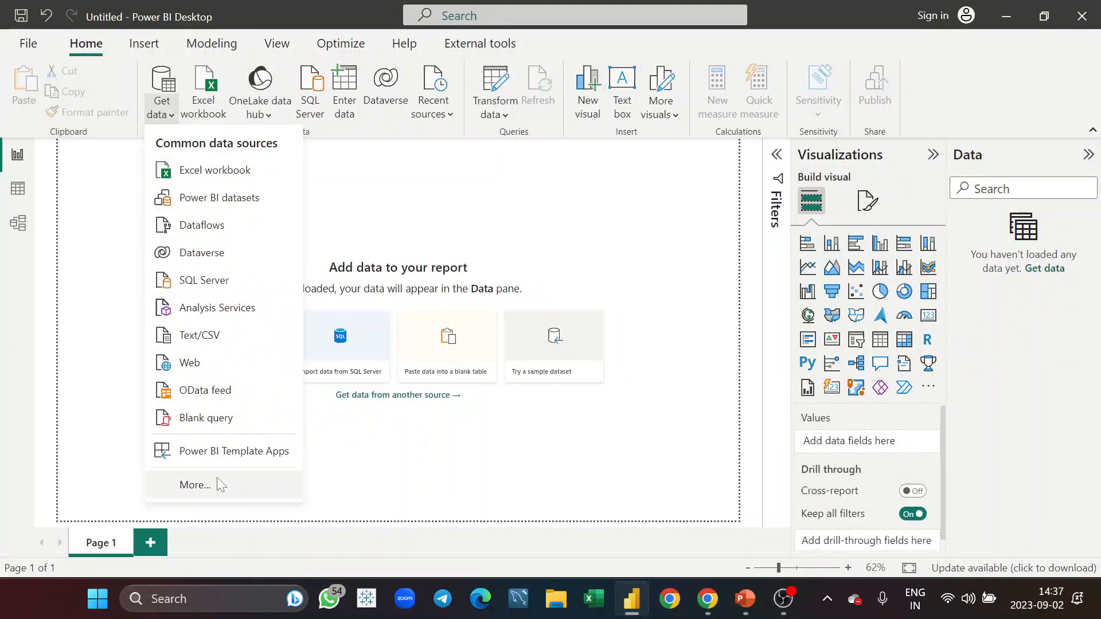
pyautogui.click(217, 480)
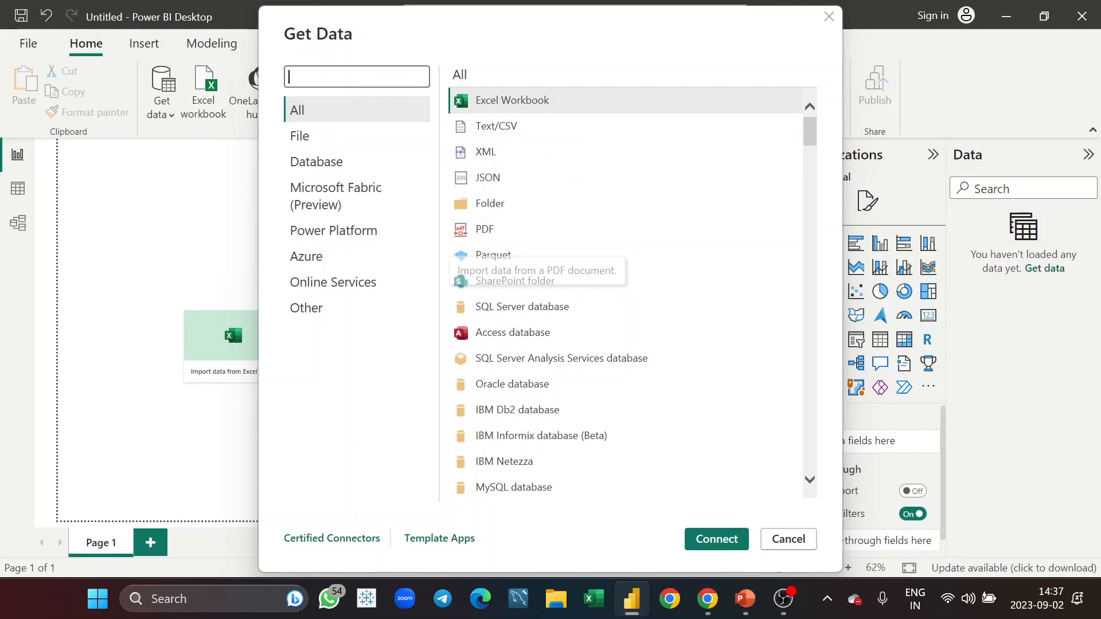
# - Browse the full Get Data connector list down to Blank Query, and close it without connecting to a source
pyautogui.scroll(-3, 542, 324)
pyautogui.scroll(-1, 542, 324)
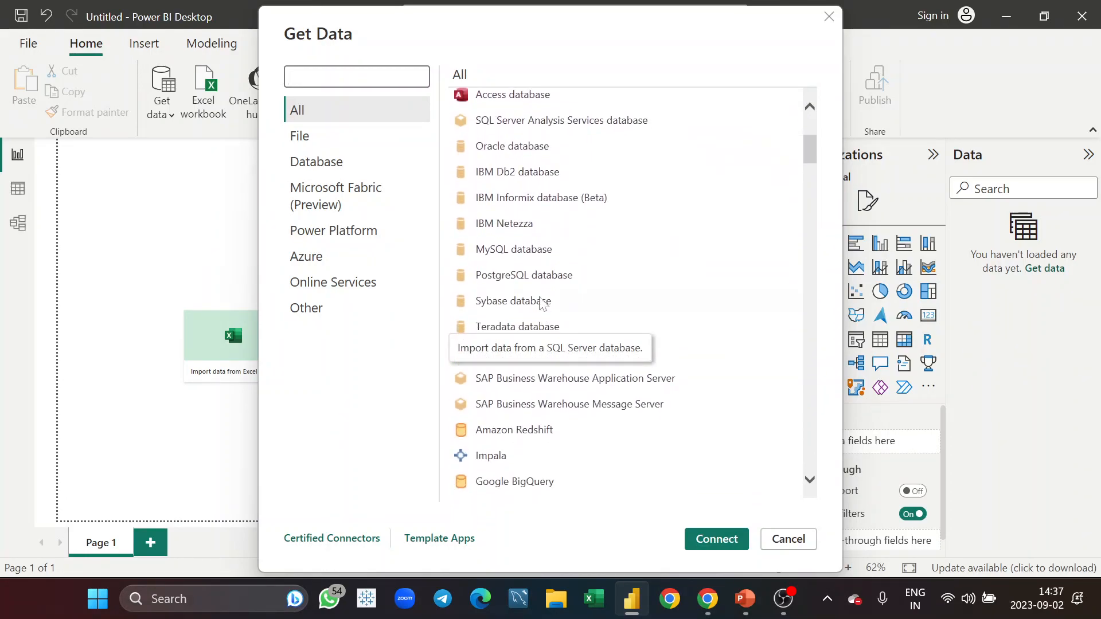
pyautogui.scroll(-3, 559, 359)
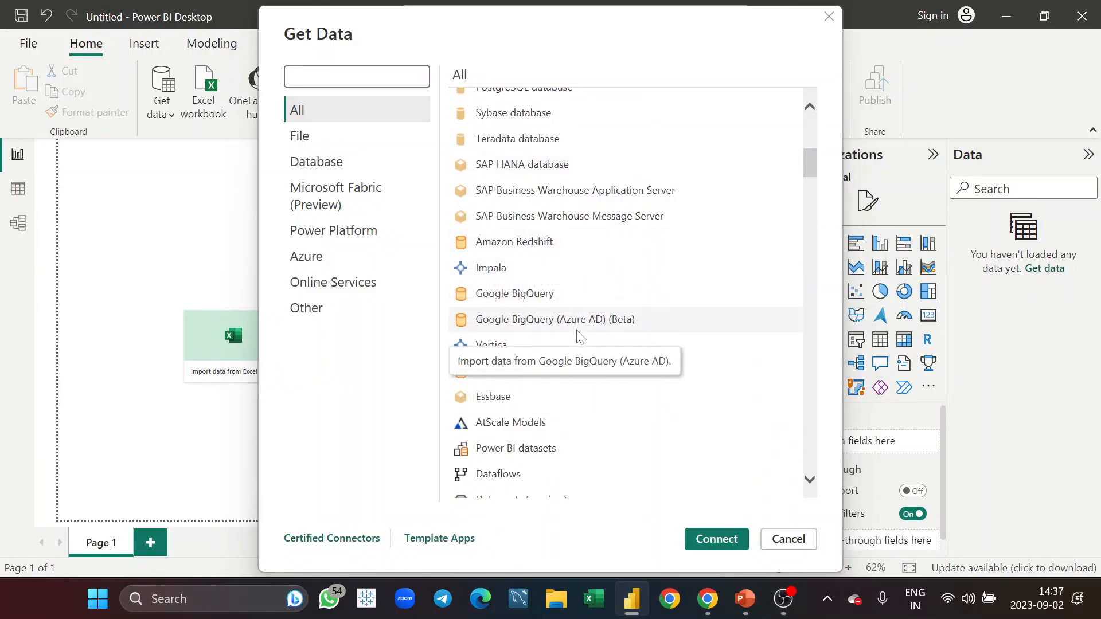
pyautogui.scroll(-3, 579, 337)
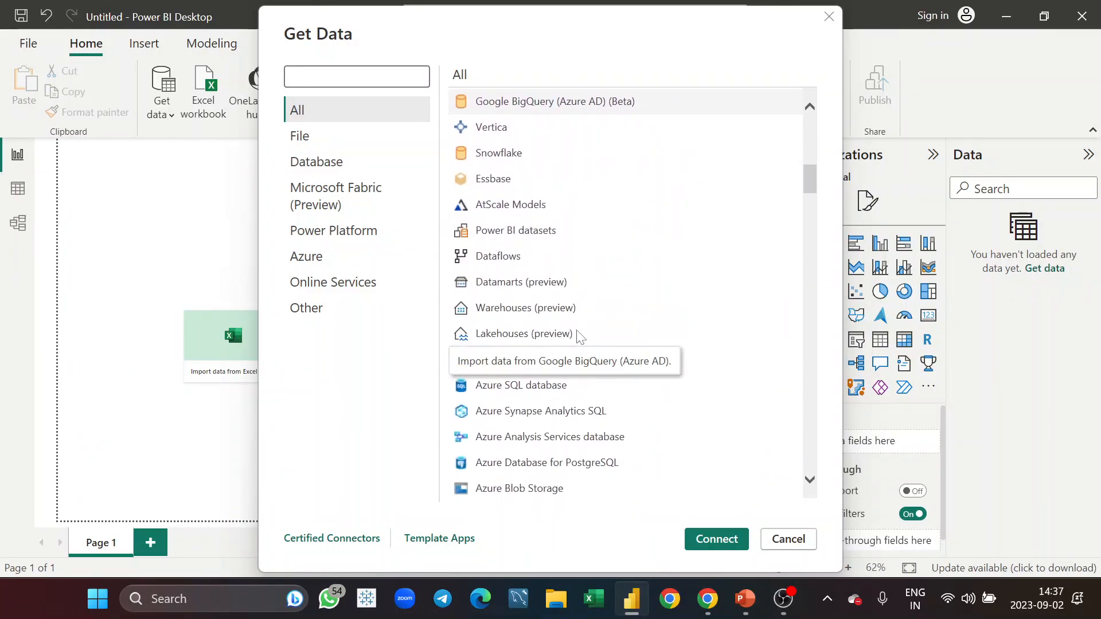
pyautogui.scroll(-3, 579, 337)
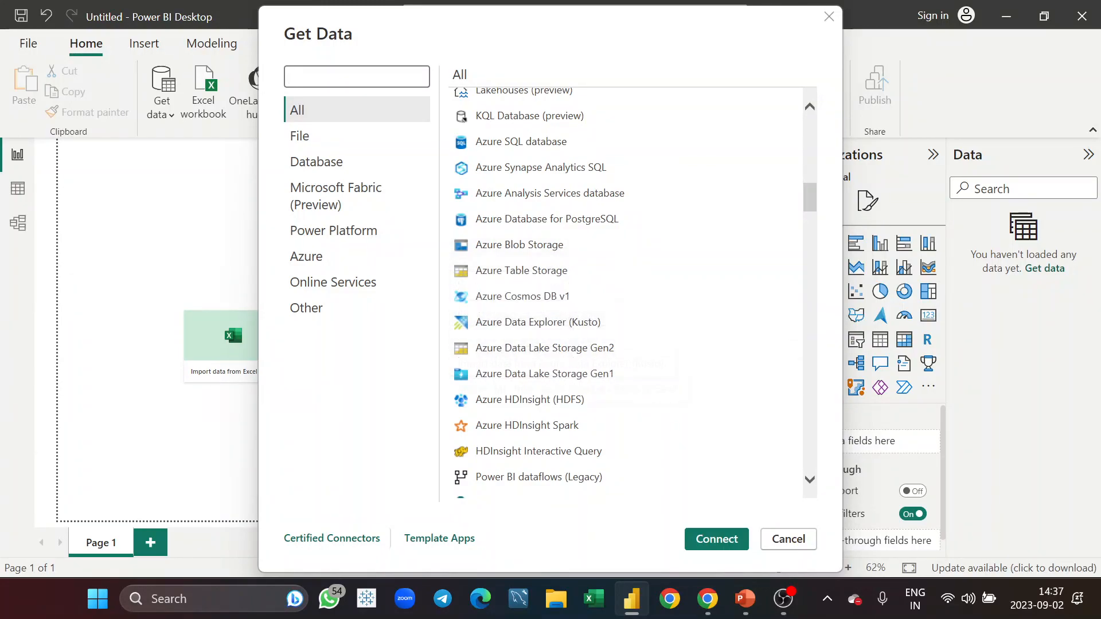
pyautogui.scroll(-7, 575, 384)
pyautogui.scroll(-3, 576, 384)
pyautogui.scroll(-5, 576, 384)
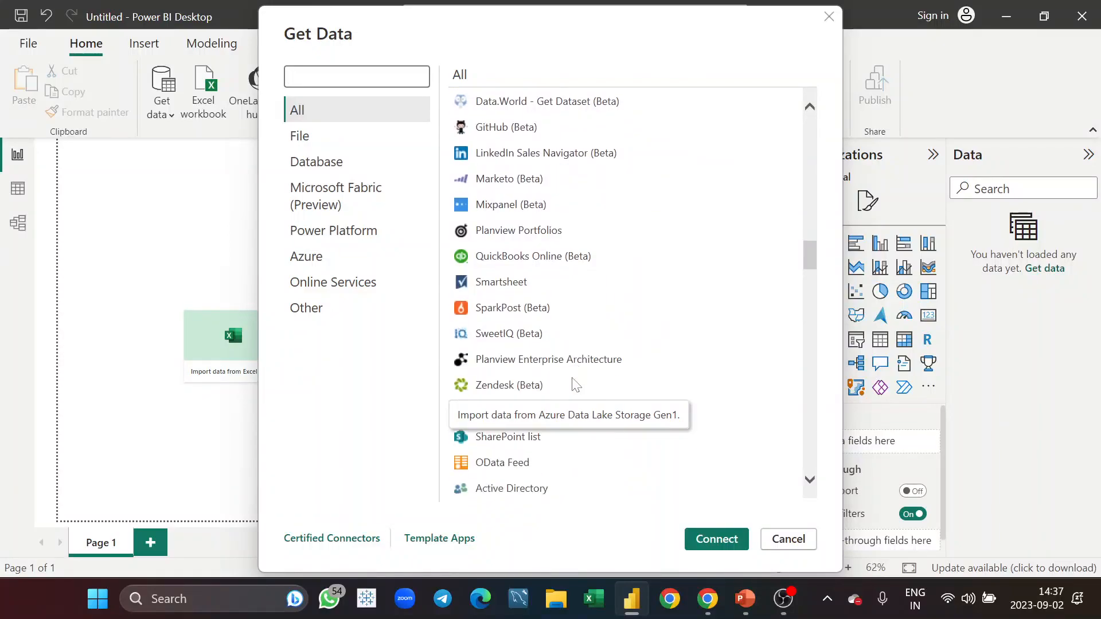
pyautogui.scroll(-7, 576, 384)
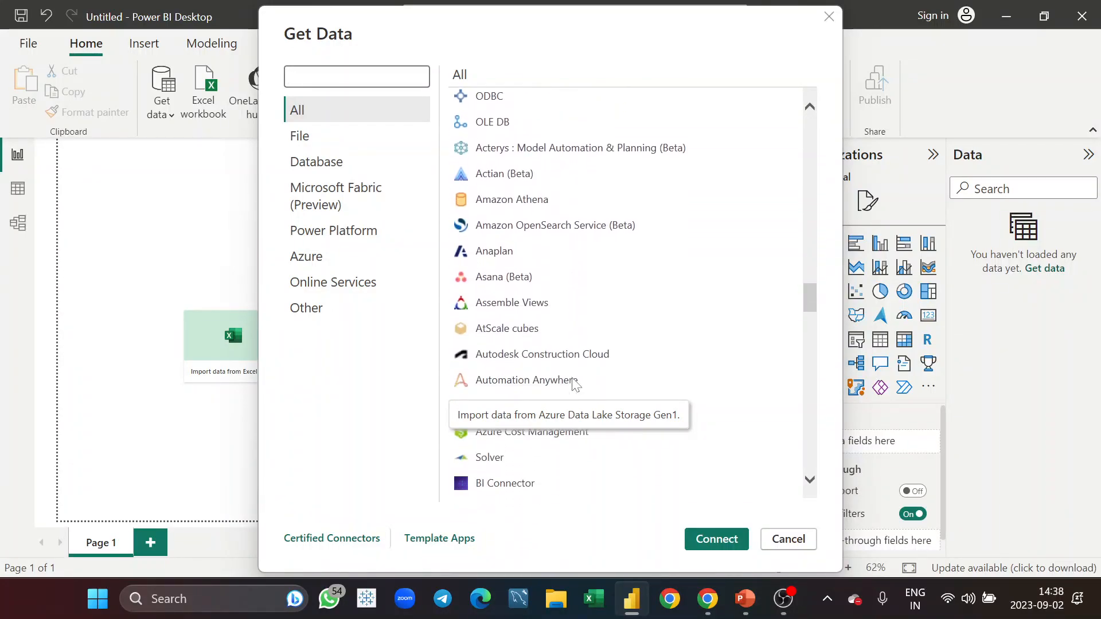
pyautogui.scroll(-6, 576, 384)
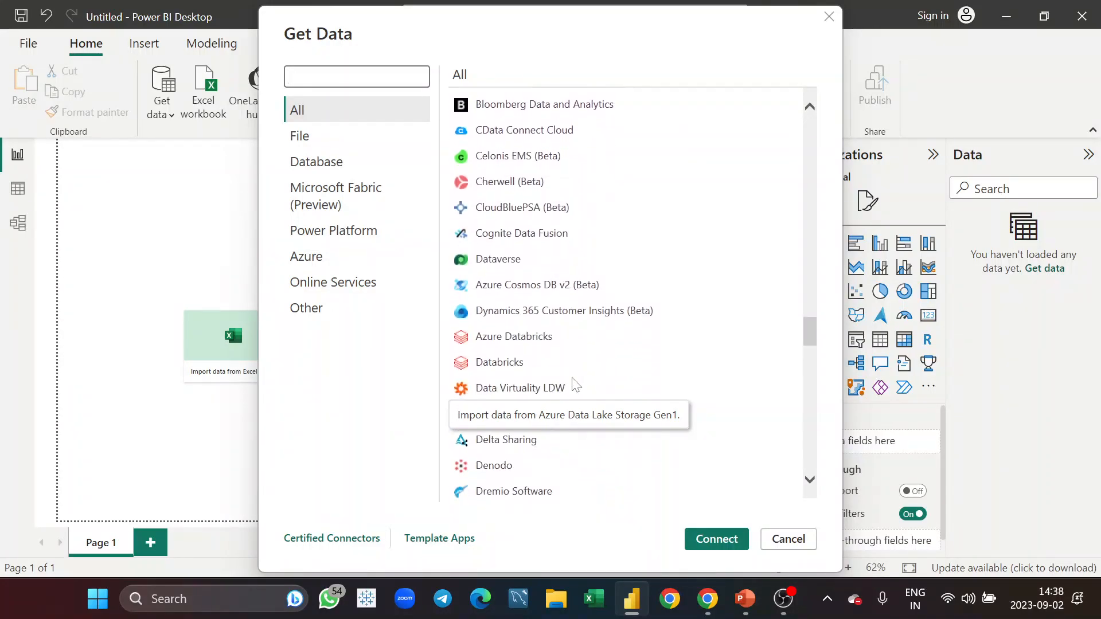
pyautogui.scroll(-8, 576, 384)
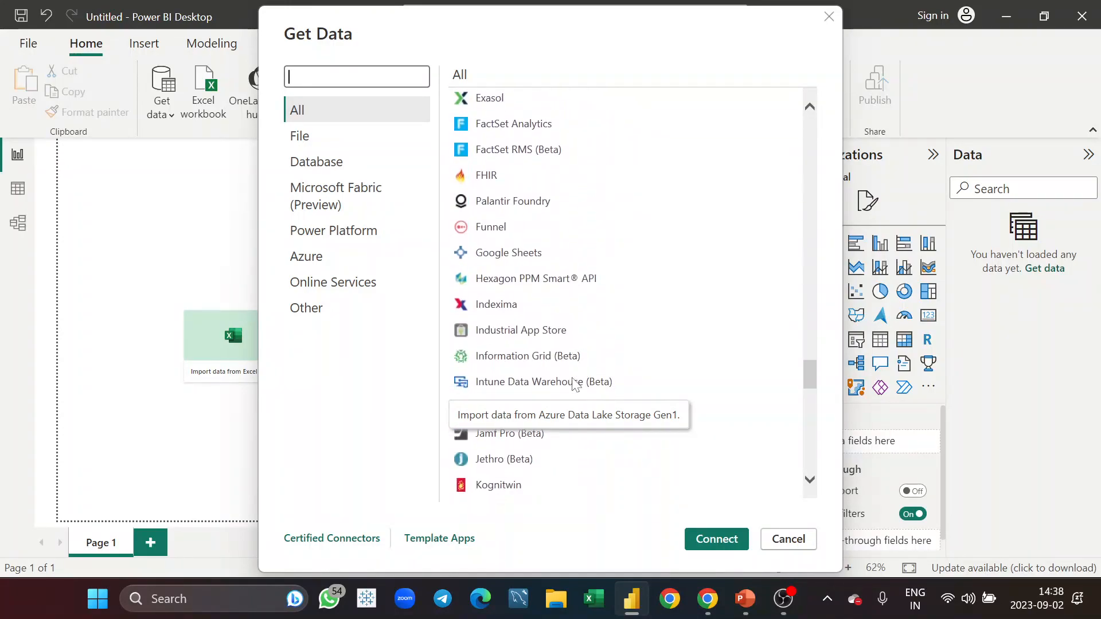
pyautogui.scroll(-5, 576, 384)
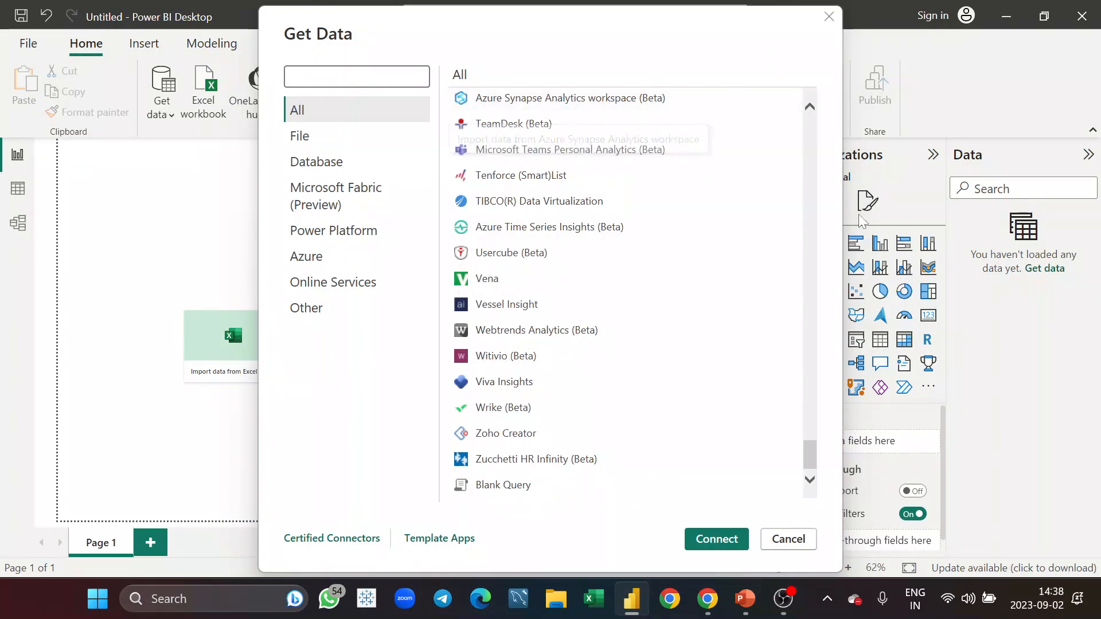
pyautogui.click(804, 540)
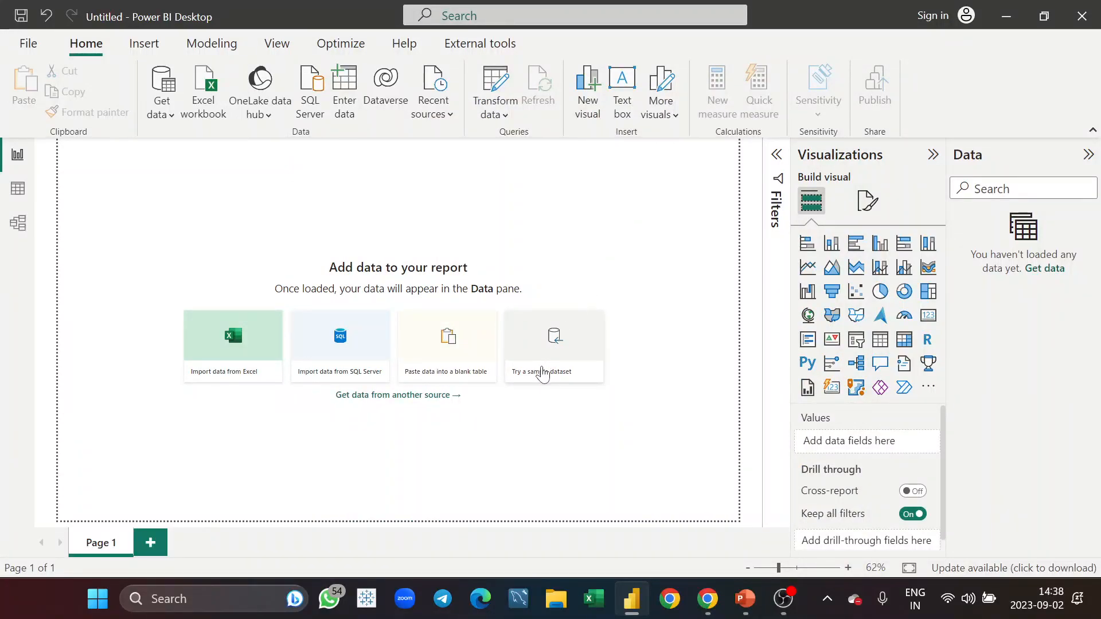
# - Open the sample dataset for experimenting on your own and preview the columns of its financials table
pyautogui.click(542, 375)
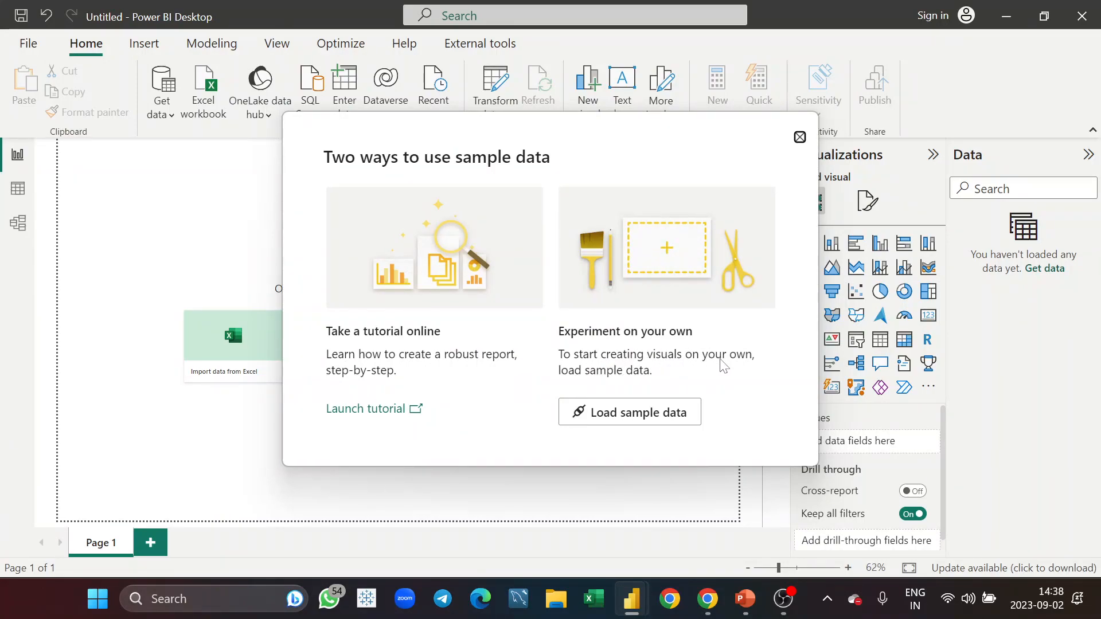
pyautogui.click(621, 417)
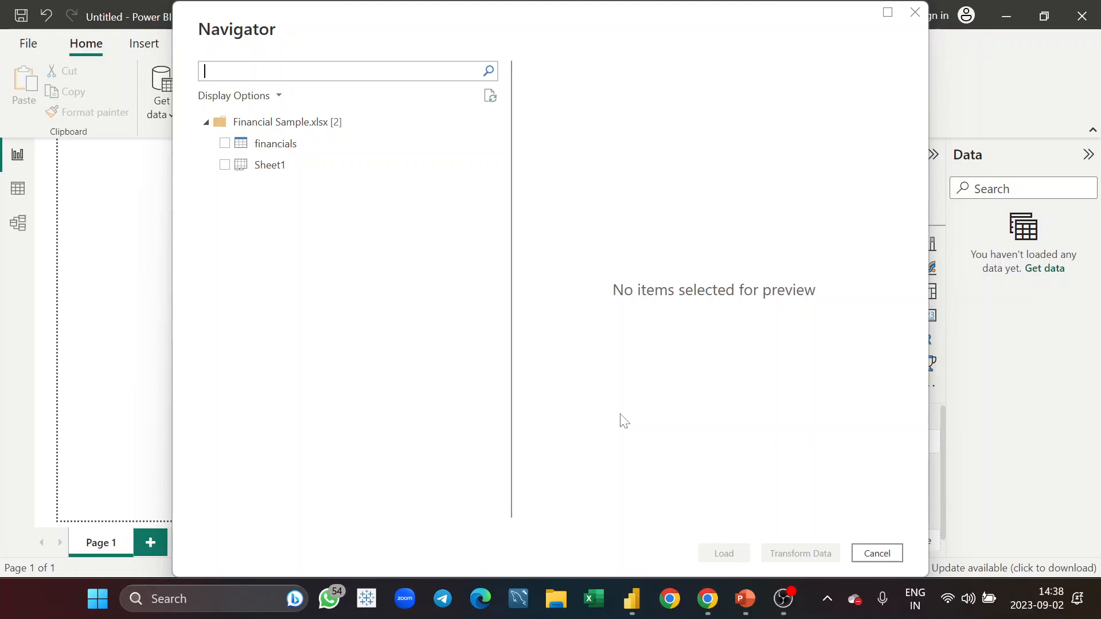
pyautogui.click(300, 148)
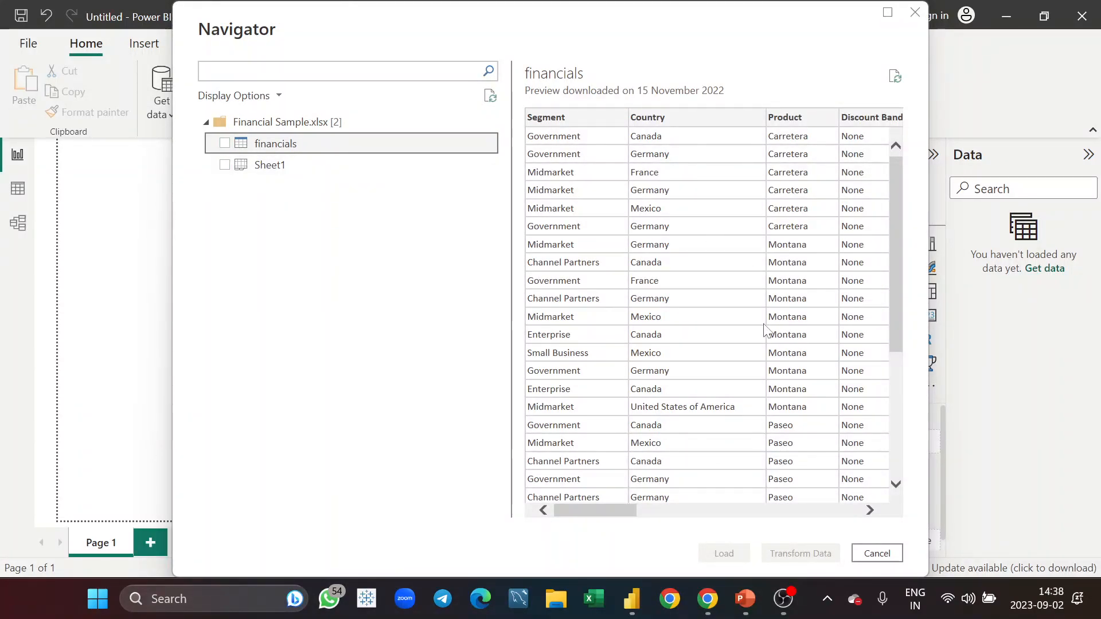
pyautogui.hscroll(3, 766, 332)
pyautogui.hscroll(-3, 766, 332)
pyautogui.hscroll(3, 767, 332)
pyautogui.hscroll(10, 767, 332)
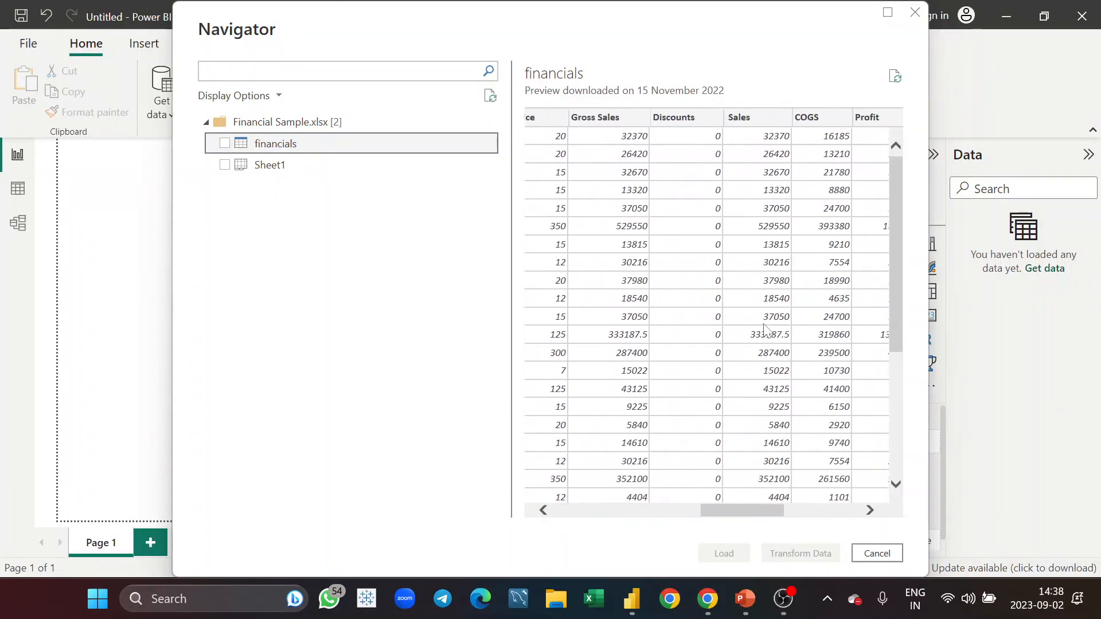
pyautogui.hscroll(-10, 764, 327)
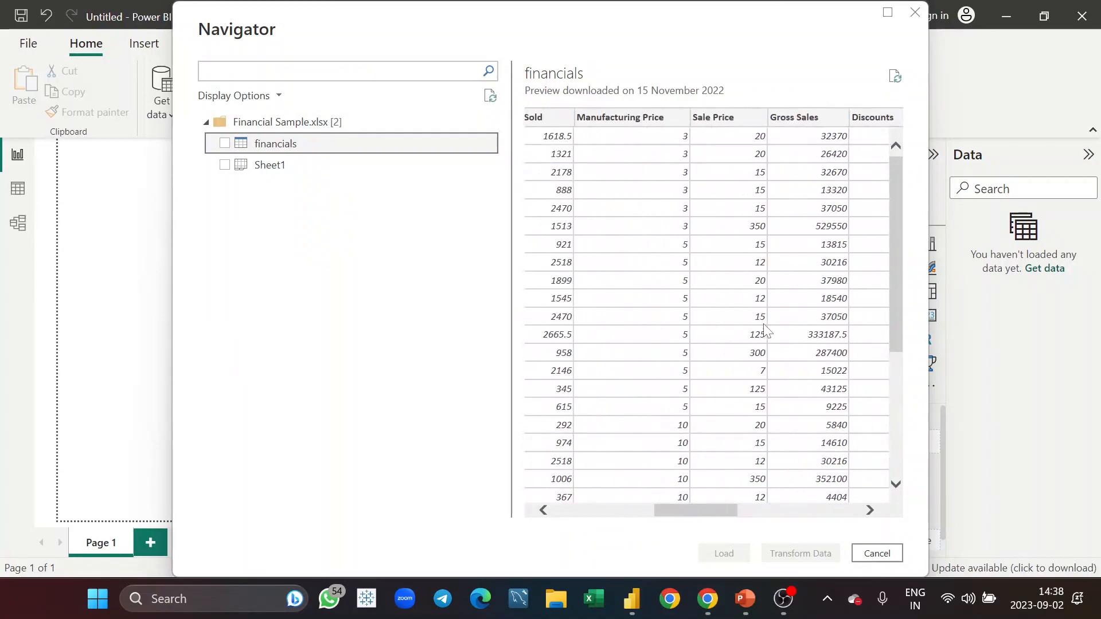
# - Preview Sheet1 of Financial Sample.xlsx, select it for import and load it into the report
pyautogui.click(358, 174)
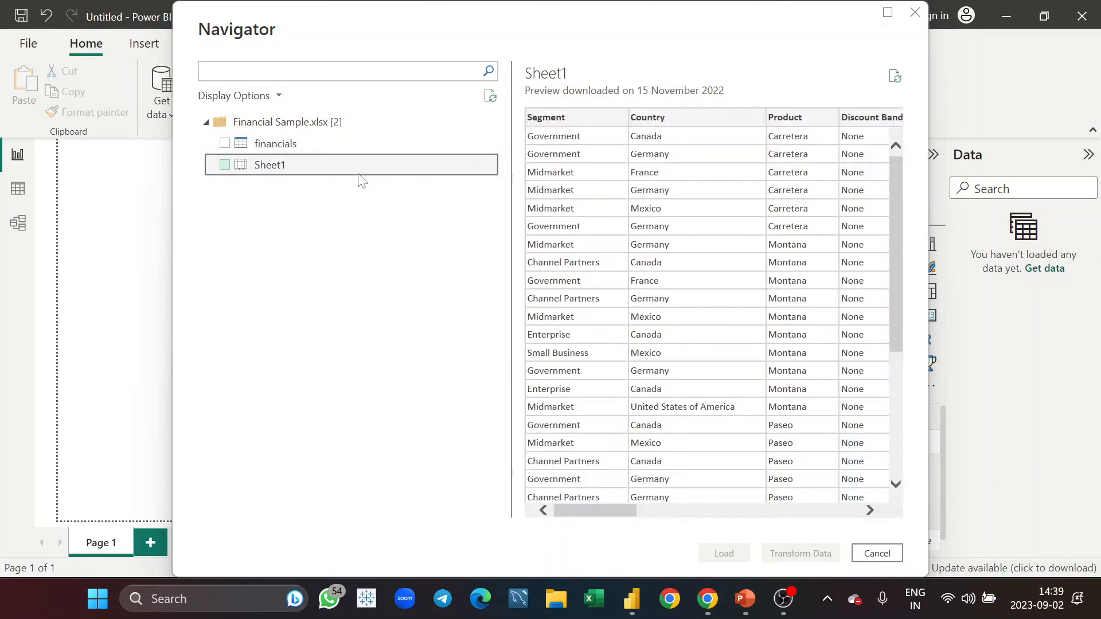
pyautogui.click(225, 165)
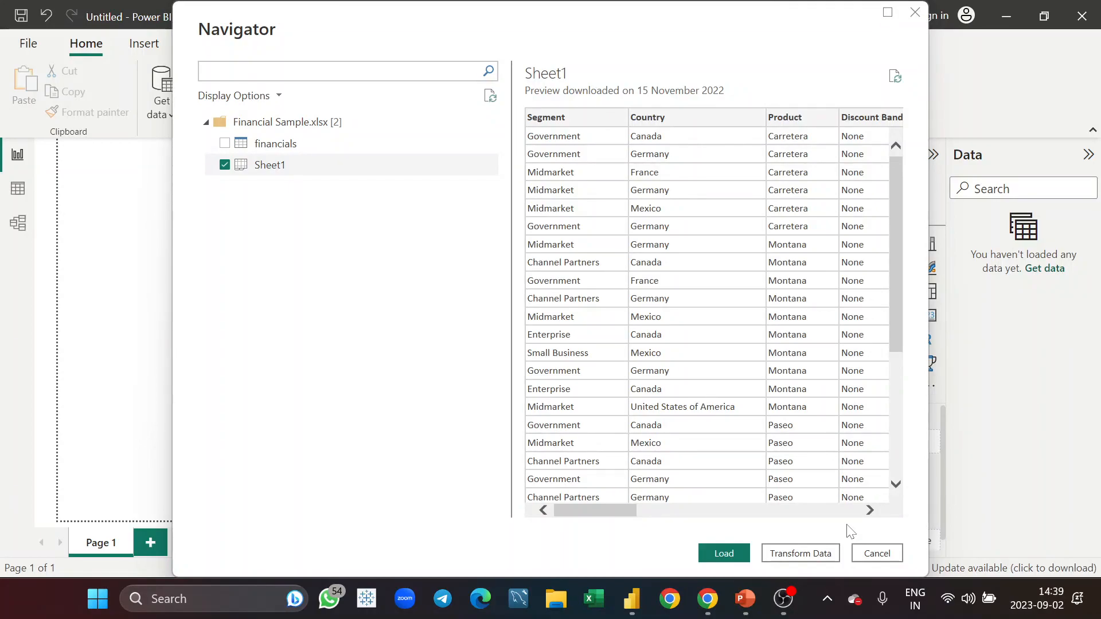
pyautogui.click(724, 554)
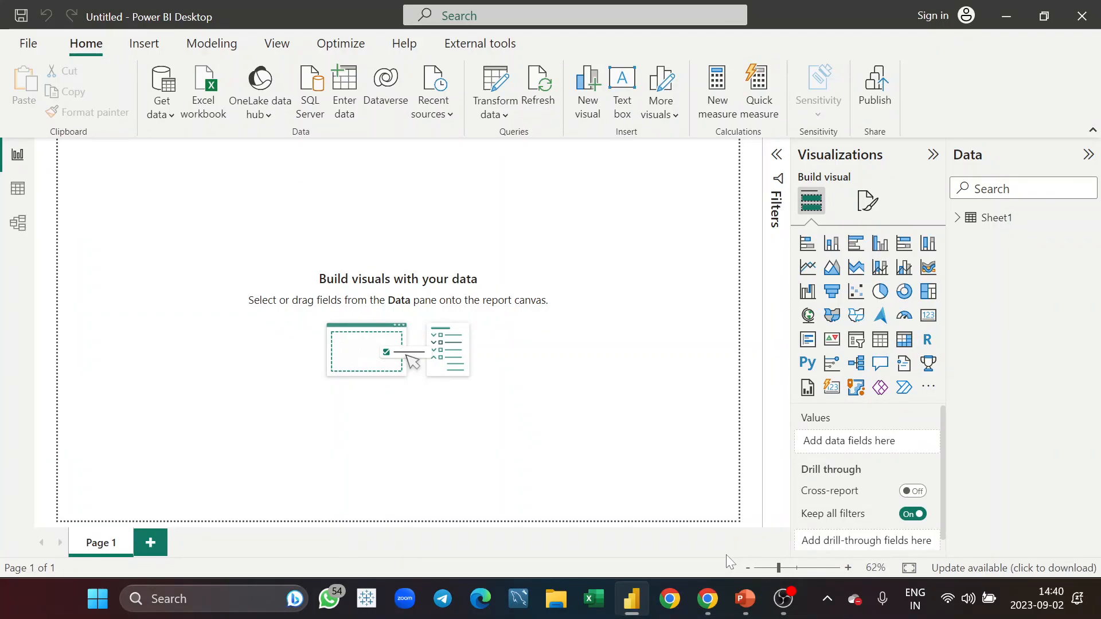
# - Review the global Security and Preview features settings in the program options, and close the options
pyautogui.click(14, 47)
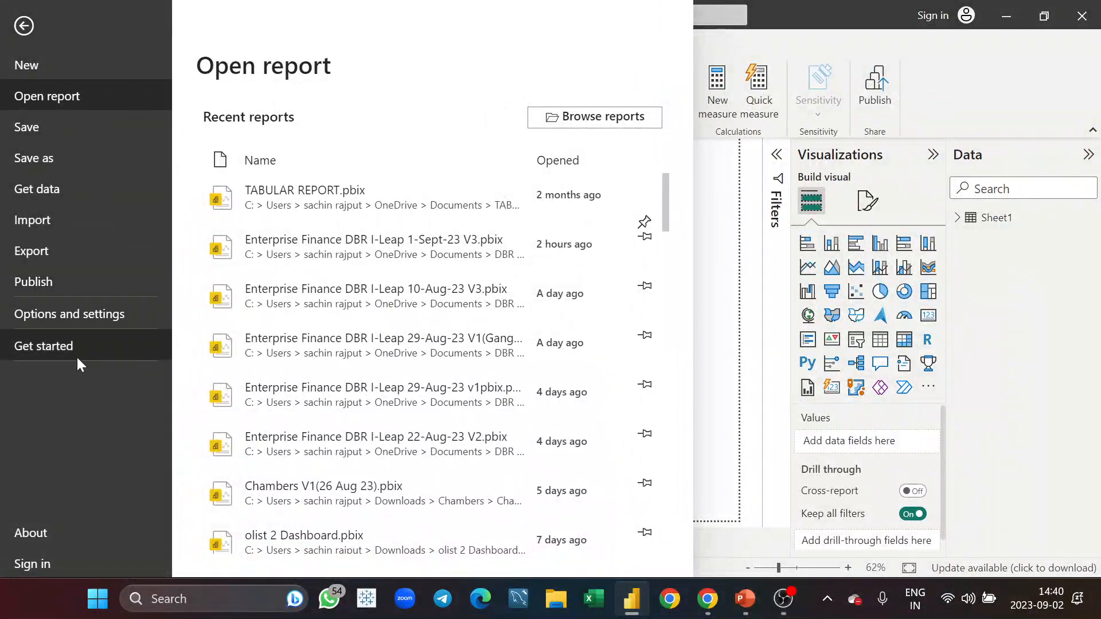
pyautogui.click(108, 320)
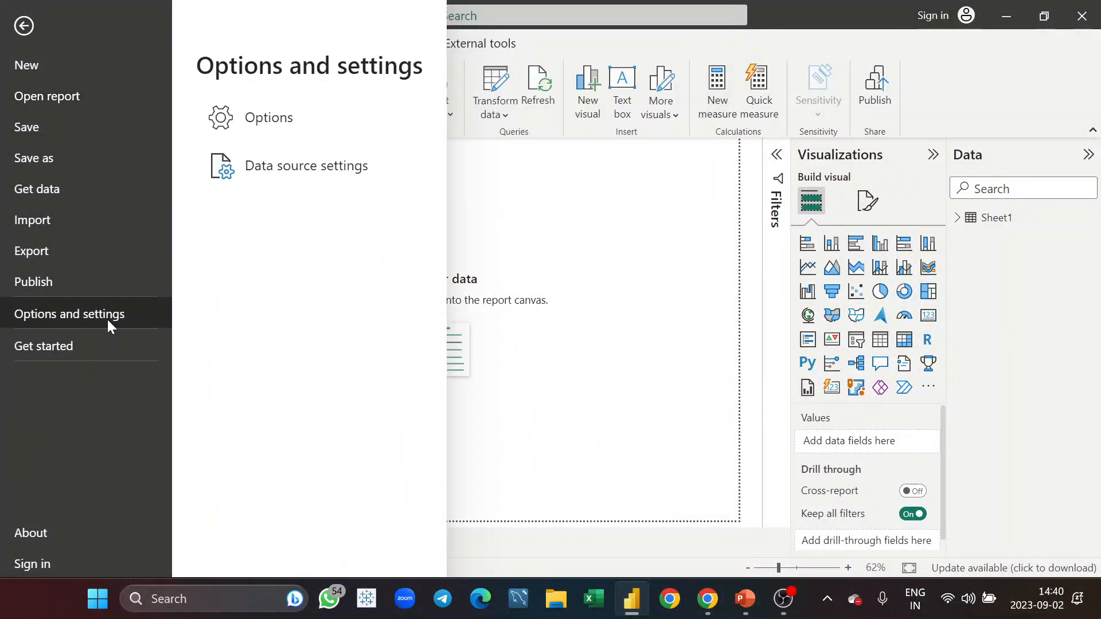
pyautogui.click(292, 122)
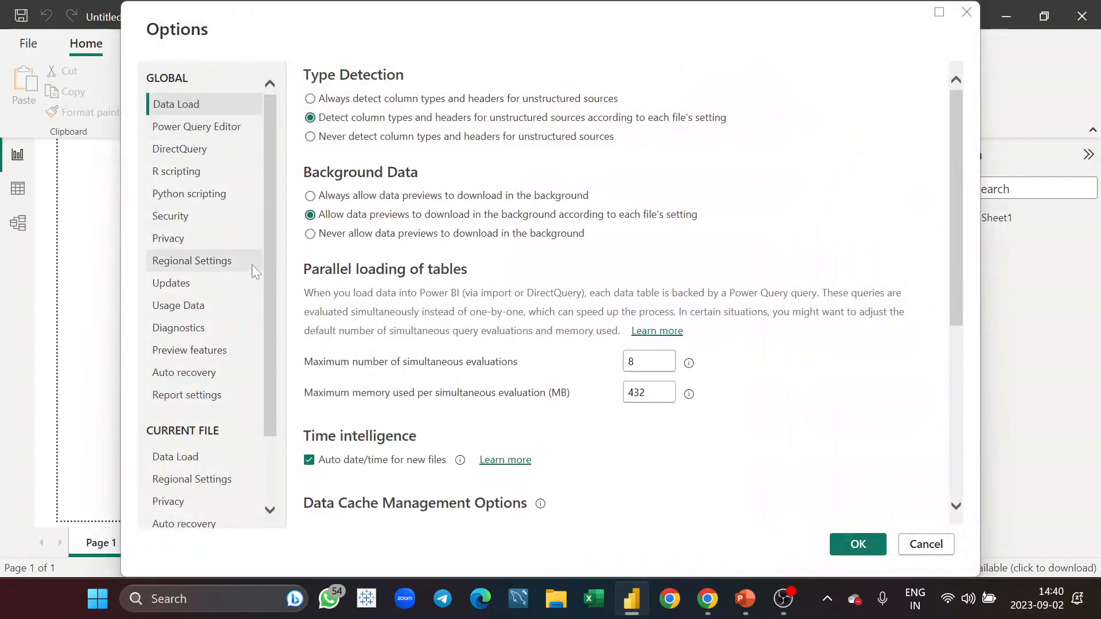
pyautogui.click(213, 228)
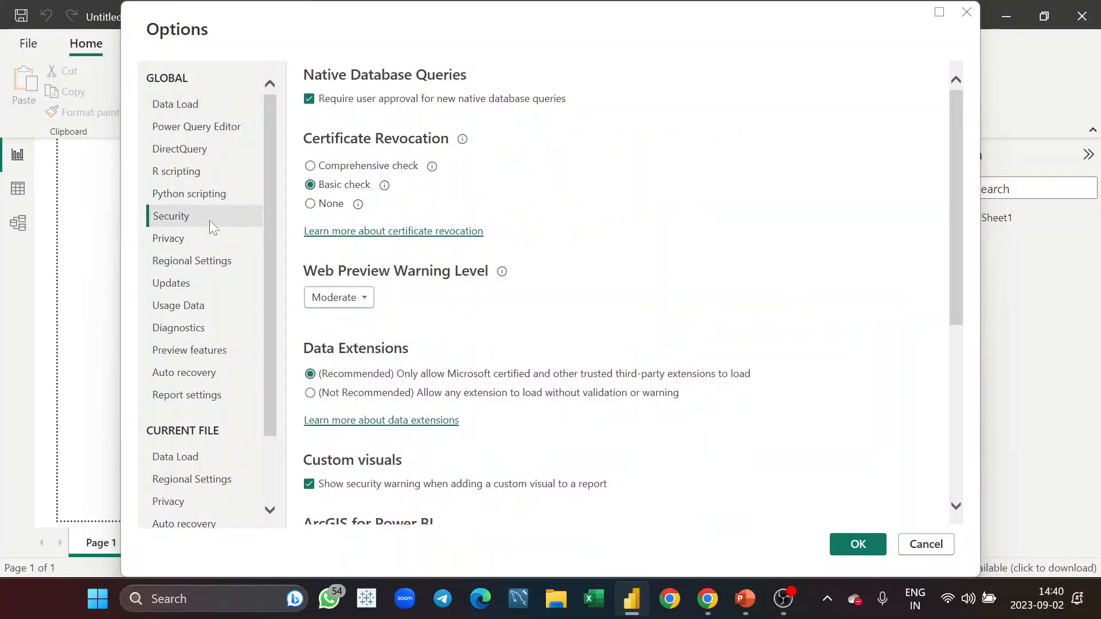
pyautogui.scroll(-5, 664, 318)
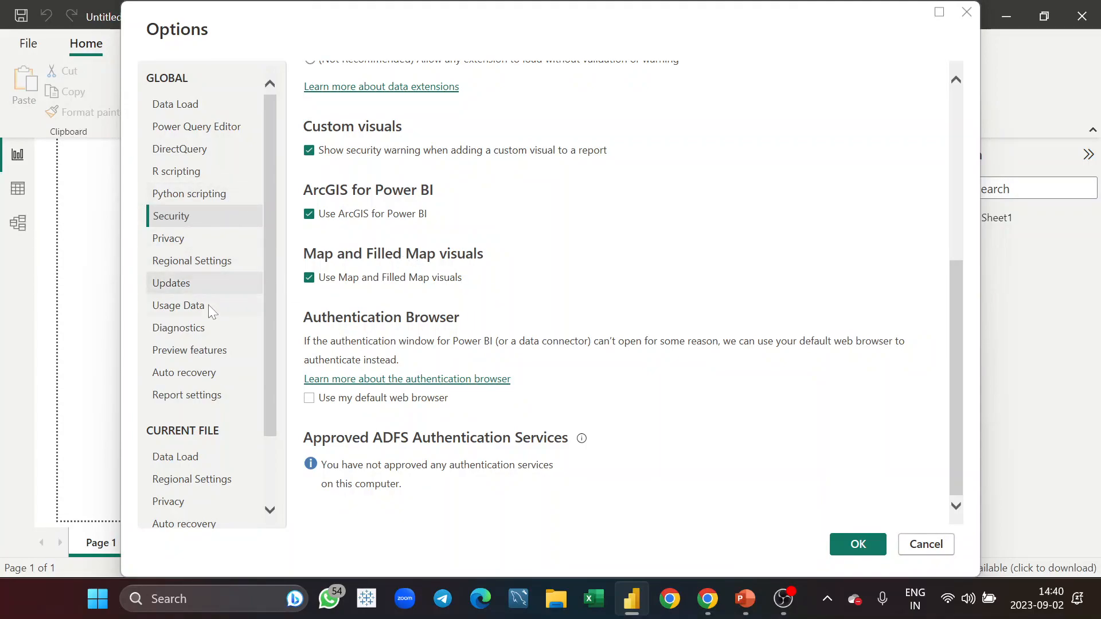
pyautogui.click(214, 350)
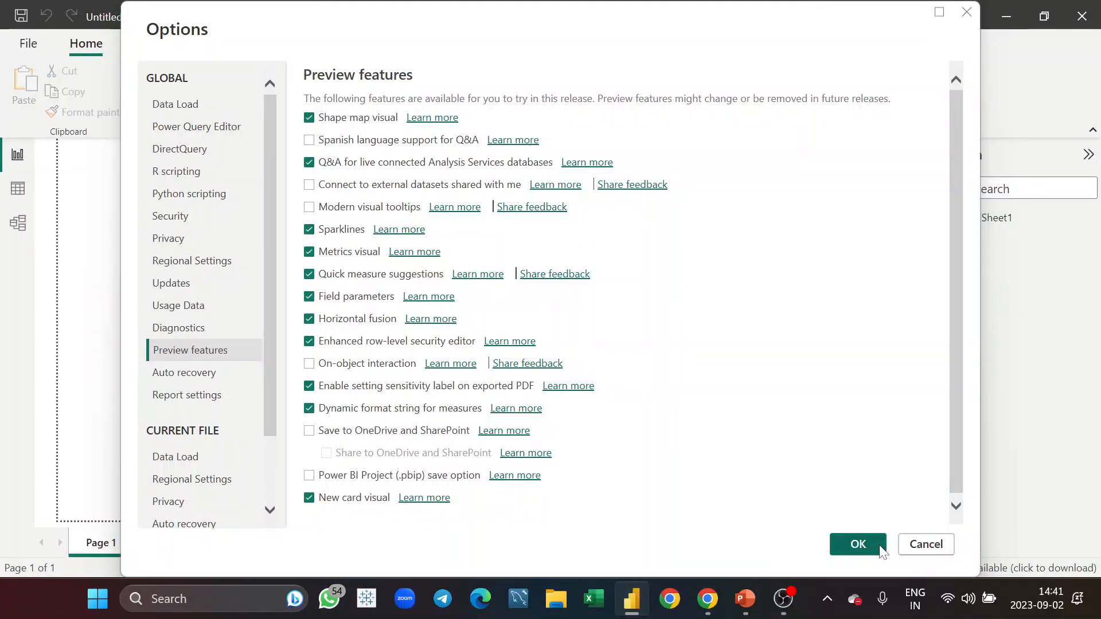
pyautogui.click(858, 544)
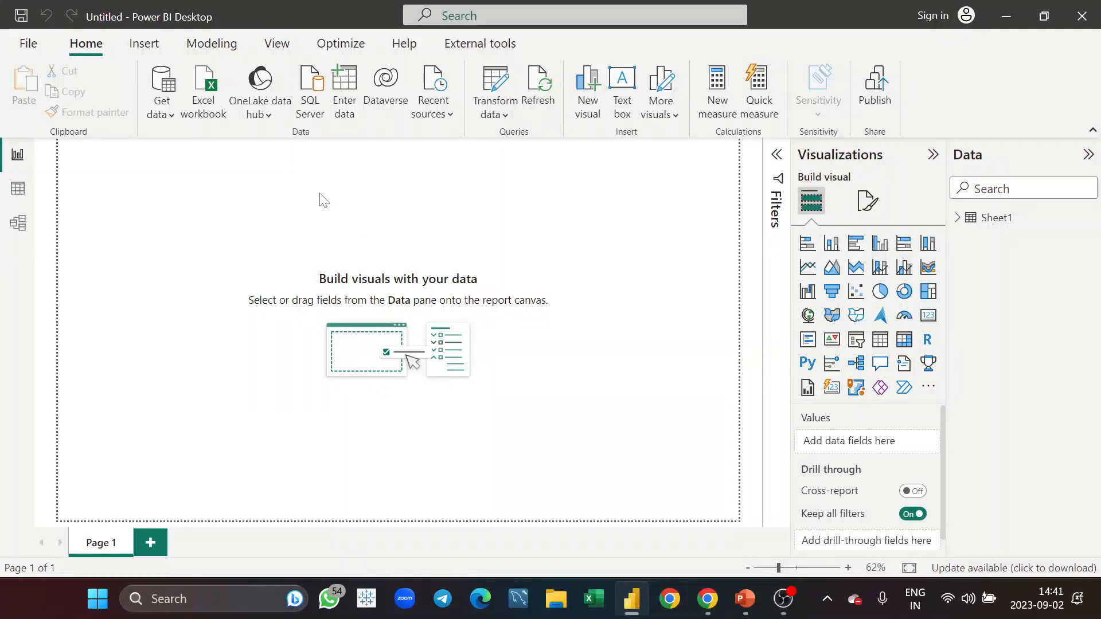
# - Look at the Optimize commands and return to the Home commands
pyautogui.click(355, 48)
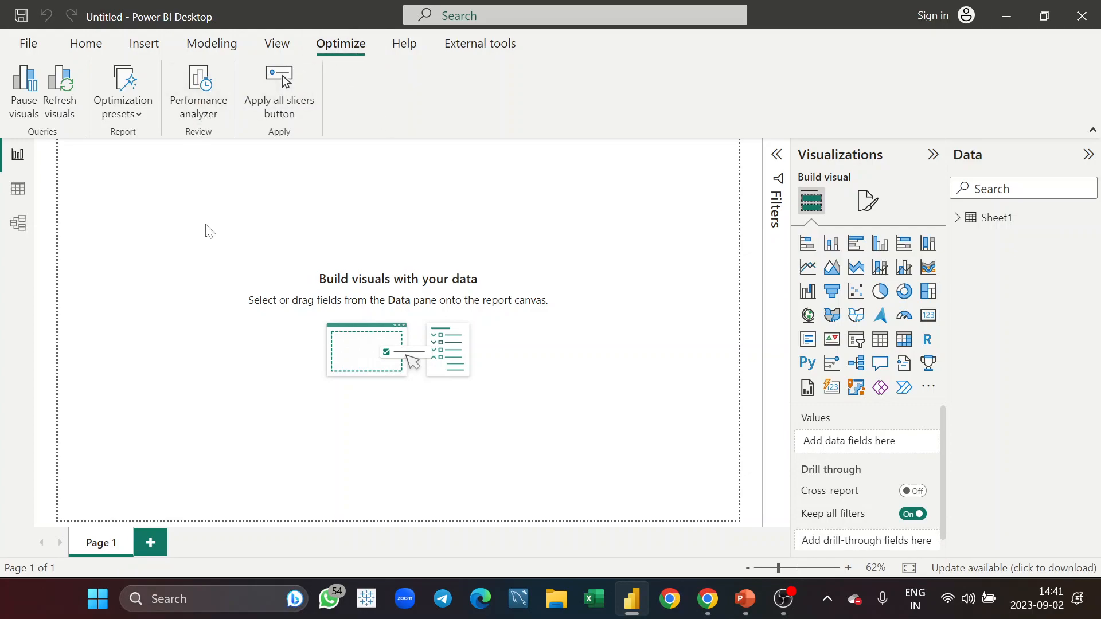
pyautogui.click(89, 43)
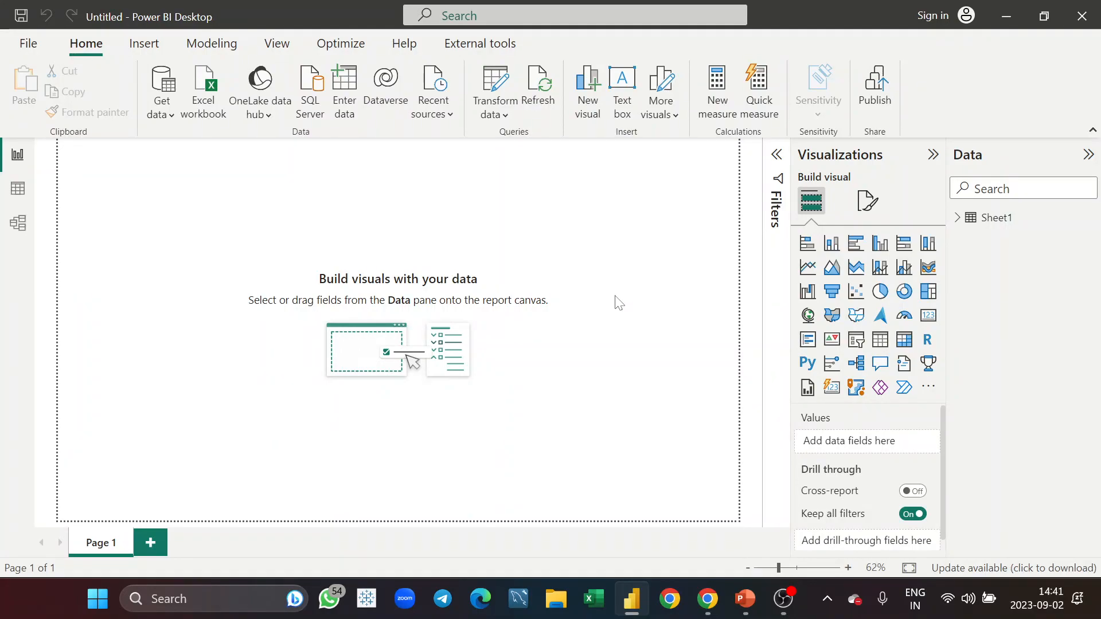
pyautogui.moveTo(615, 297); pyautogui.dragTo(224, 225)
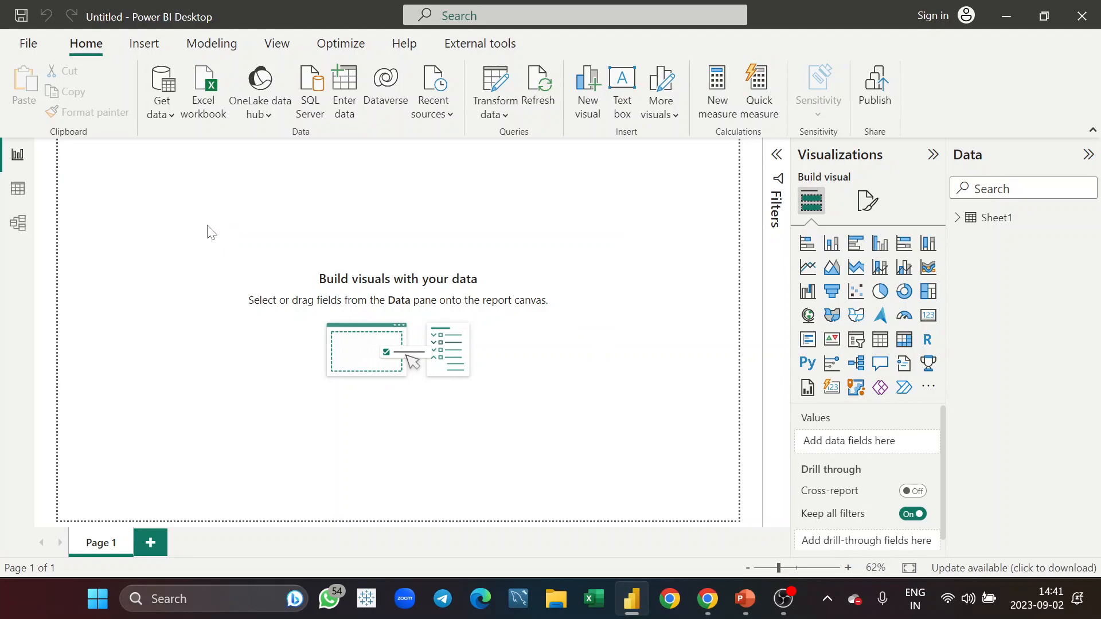
# - Show the loaded Sheet1 data in table view and examine its rows
pyautogui.click(18, 189)
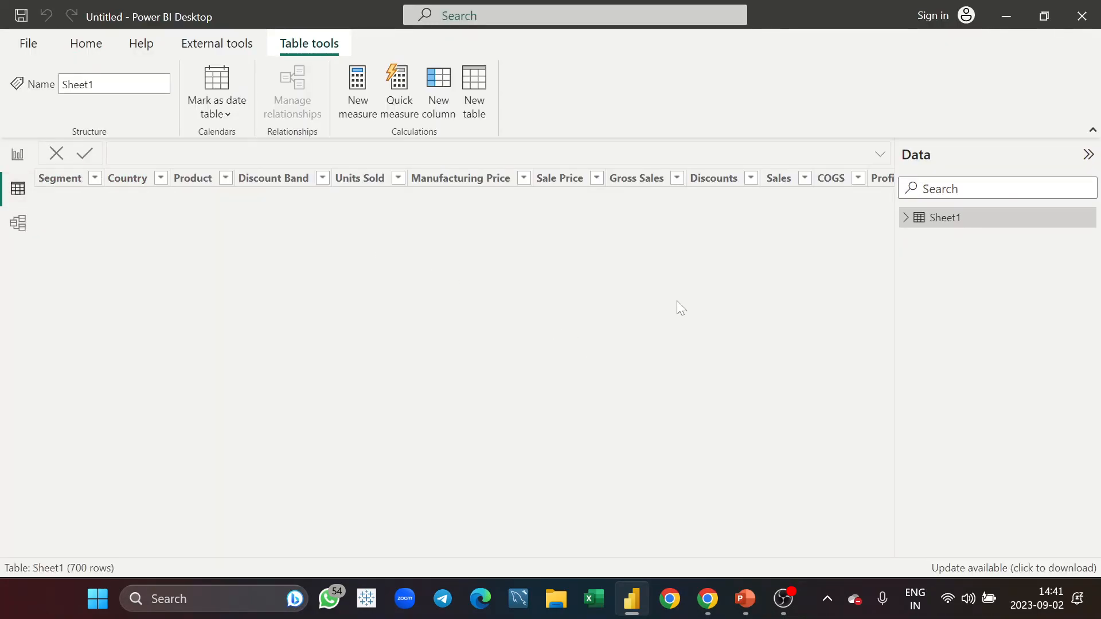
pyautogui.scroll(-6, 663, 408)
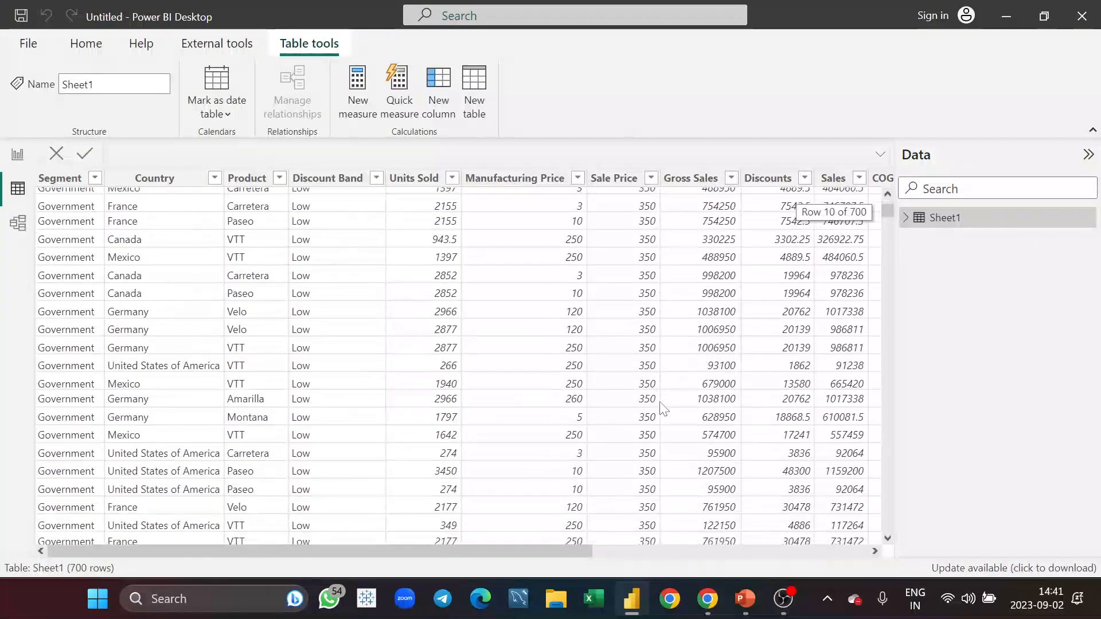
pyautogui.scroll(6, 663, 408)
pyautogui.scroll(1, 663, 408)
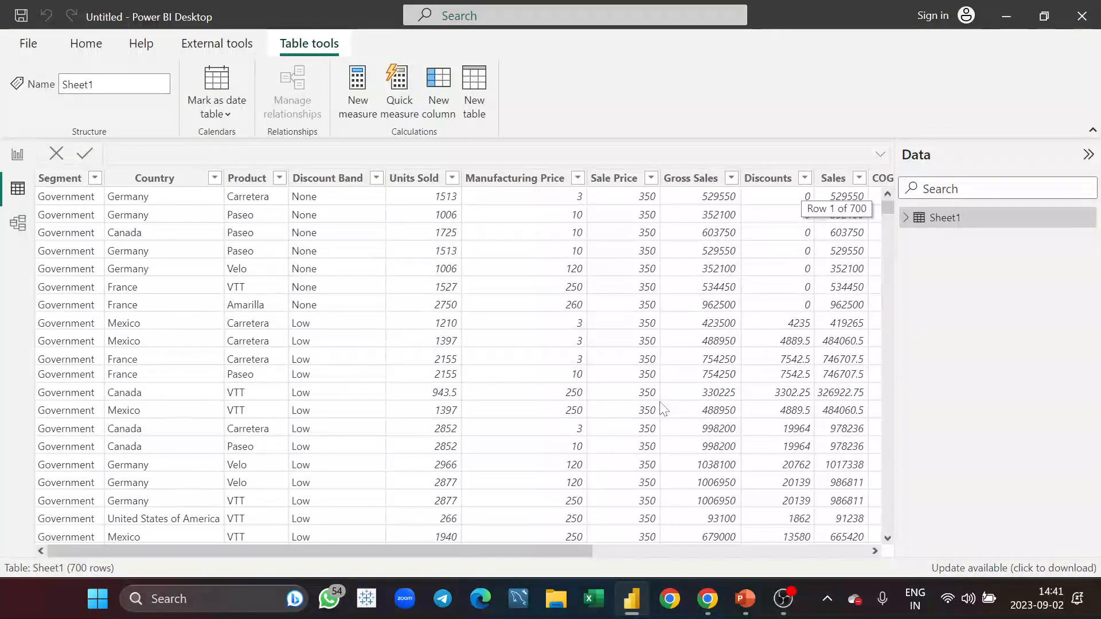
pyautogui.scroll(-5, 728, 418)
pyautogui.scroll(6, 728, 417)
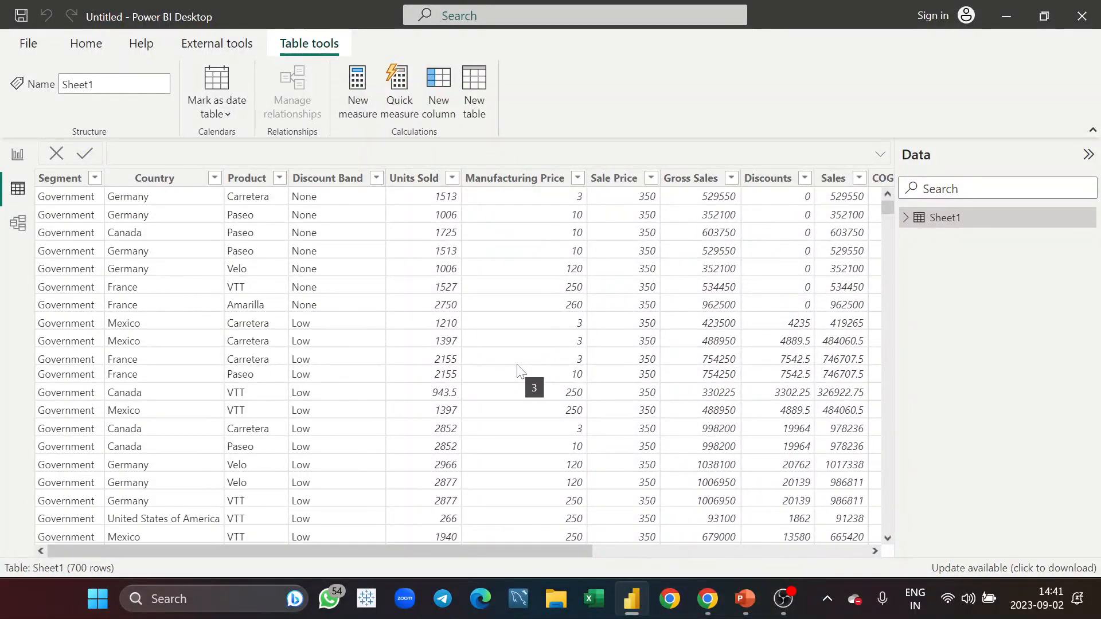
pyautogui.scroll(-2, 520, 371)
pyautogui.scroll(2, 520, 372)
pyautogui.scroll(-5, 317, 461)
pyautogui.scroll(5, 317, 460)
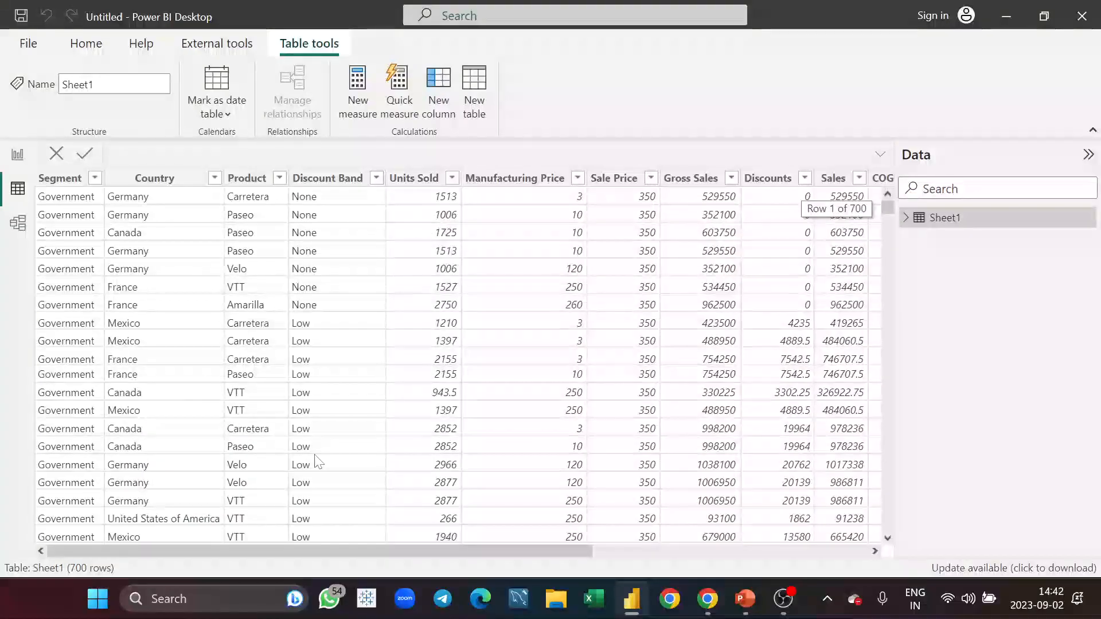
# - Review the available filter values of the Country and Segment columns, keeping every value selected
pyautogui.click(151, 179)
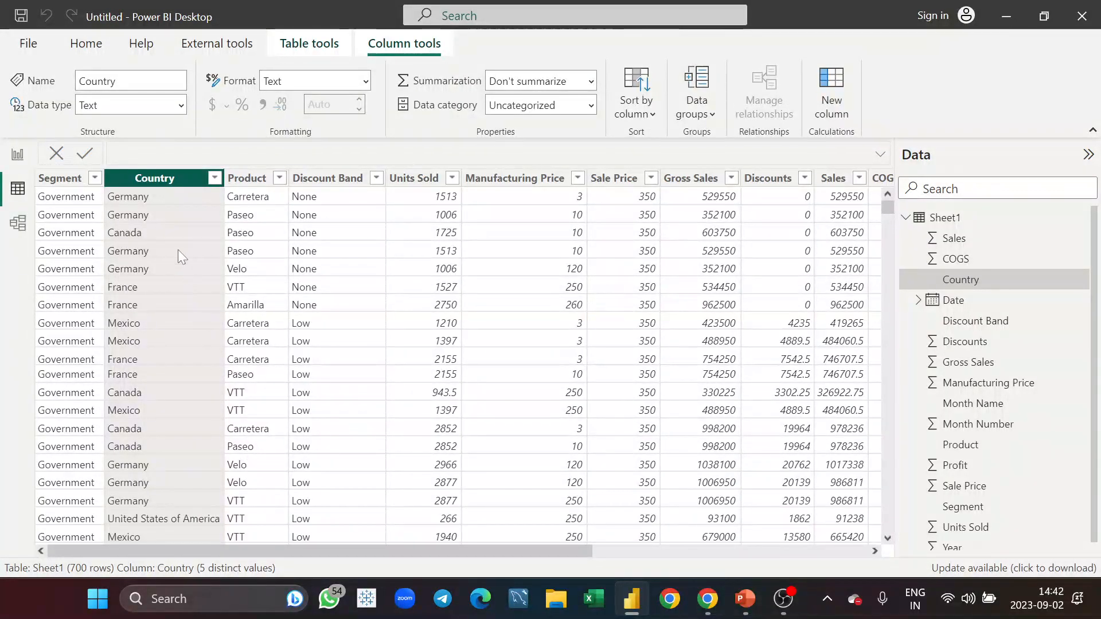
pyautogui.click(215, 178)
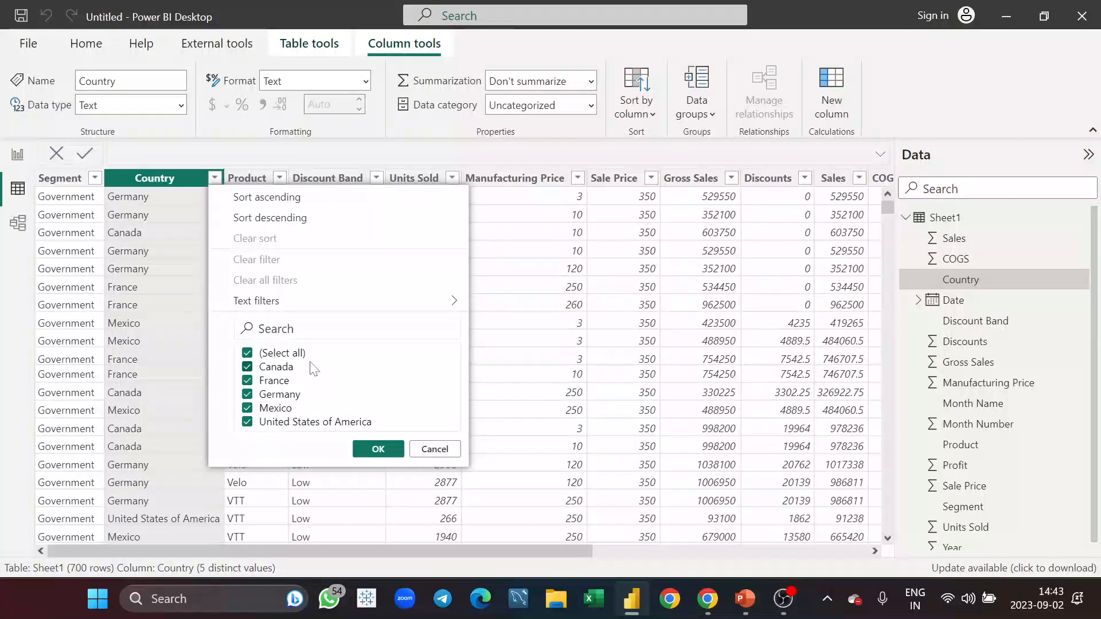
pyautogui.click(389, 453)
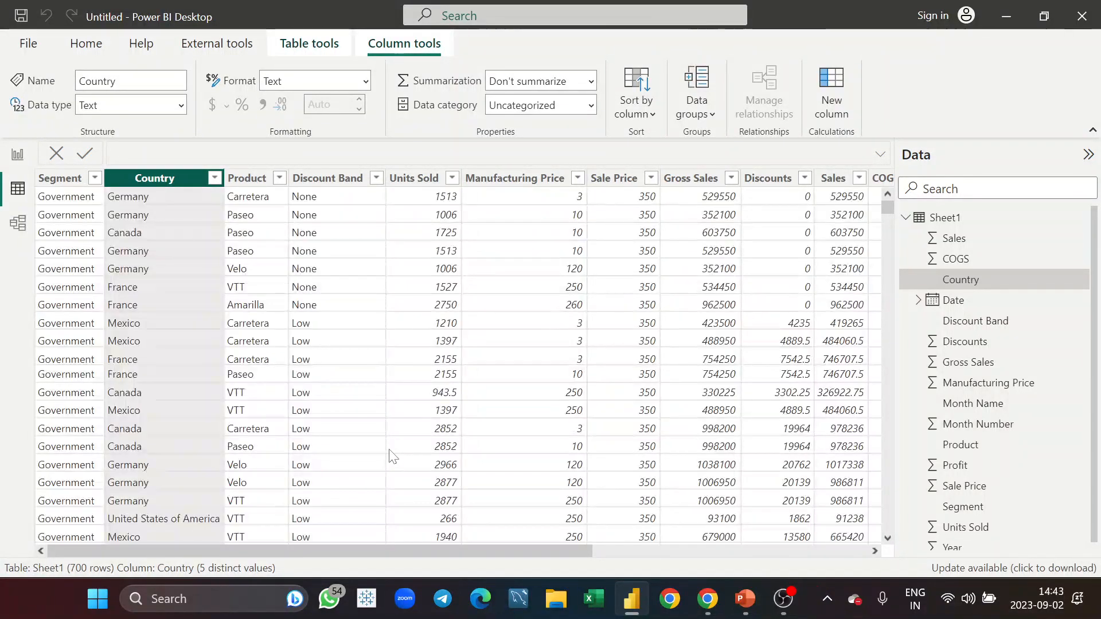
pyautogui.click(95, 178)
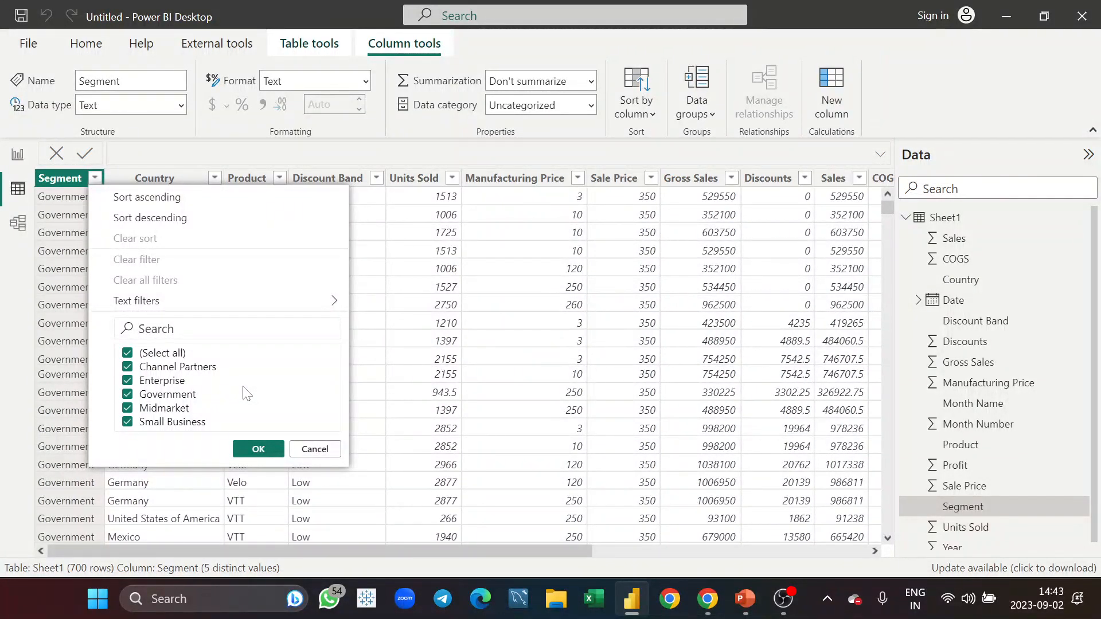
pyautogui.click(317, 449)
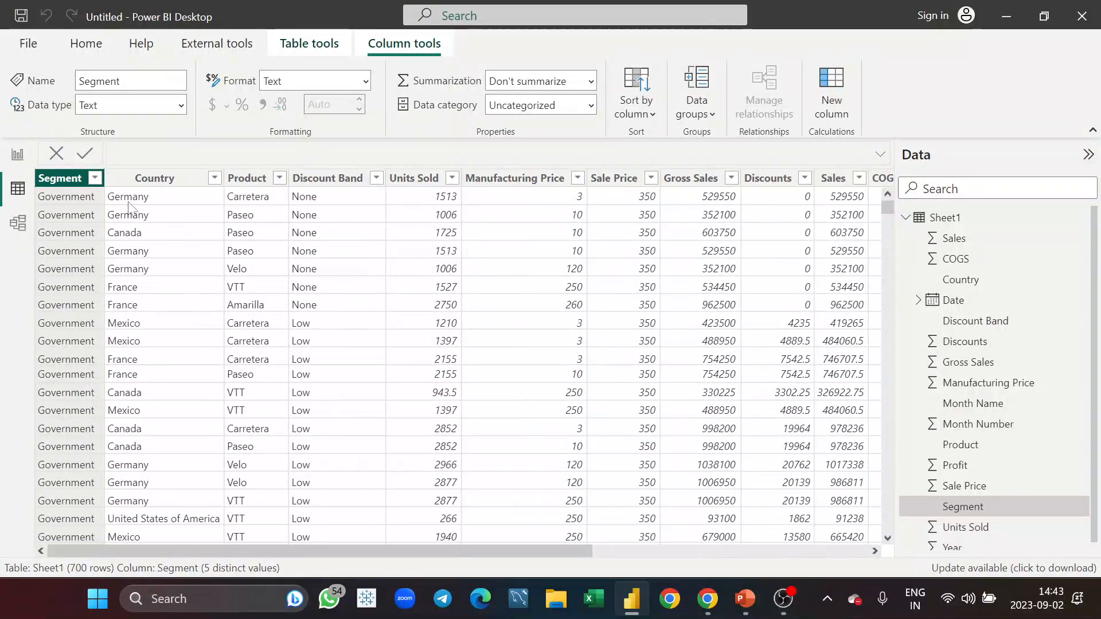
pyautogui.click(96, 178)
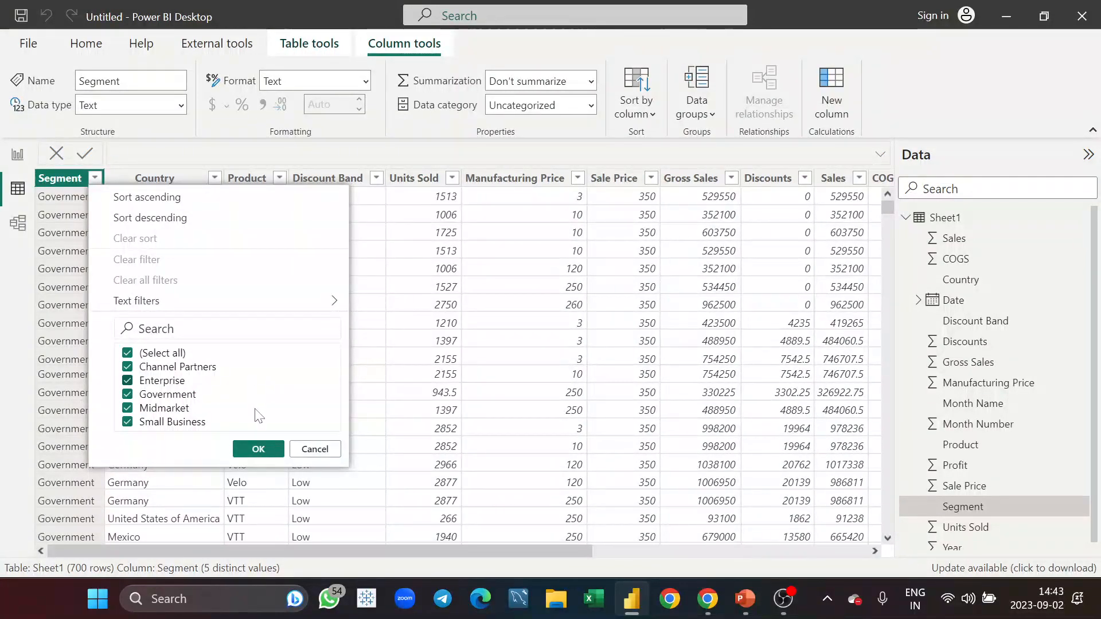
pyautogui.click(258, 449)
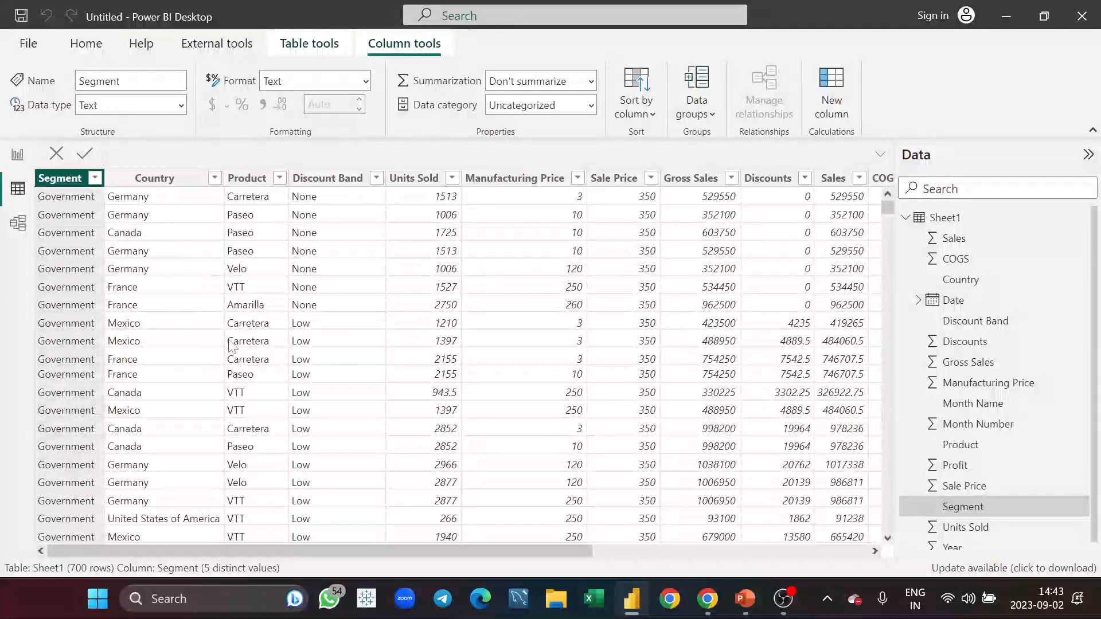
# - Filter the Year column to exclude 2013 and keep only the 2014 rows
pyautogui.hscroll(2, 344, 350)
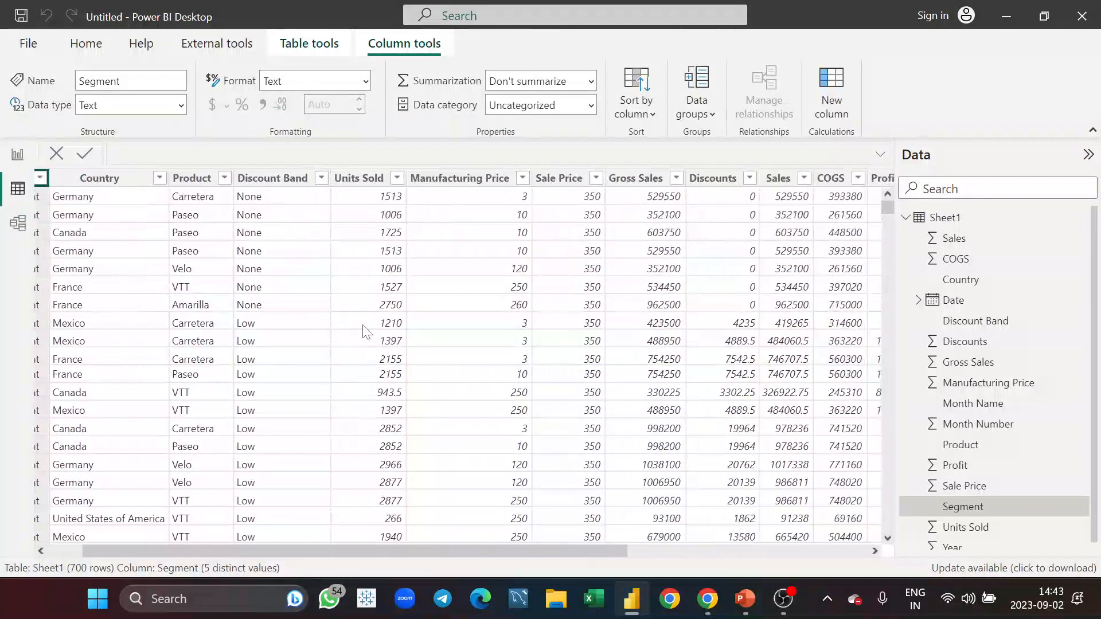
pyautogui.scroll(-3, 315, 366)
pyautogui.scroll(3, 314, 365)
pyautogui.hscroll(3, 314, 365)
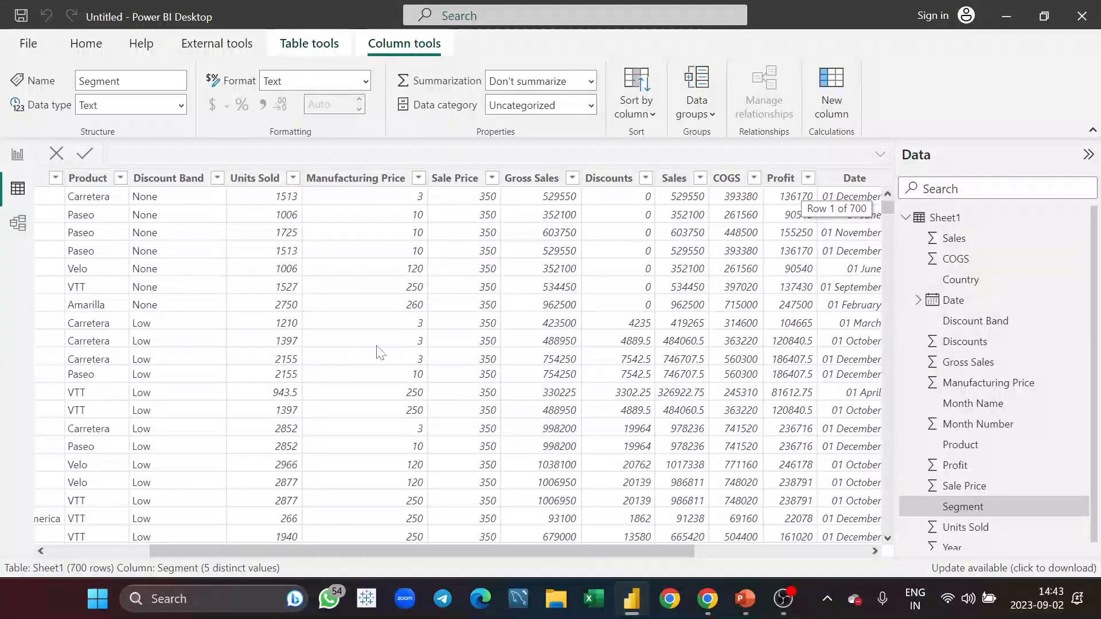
pyautogui.hscroll(5, 470, 370)
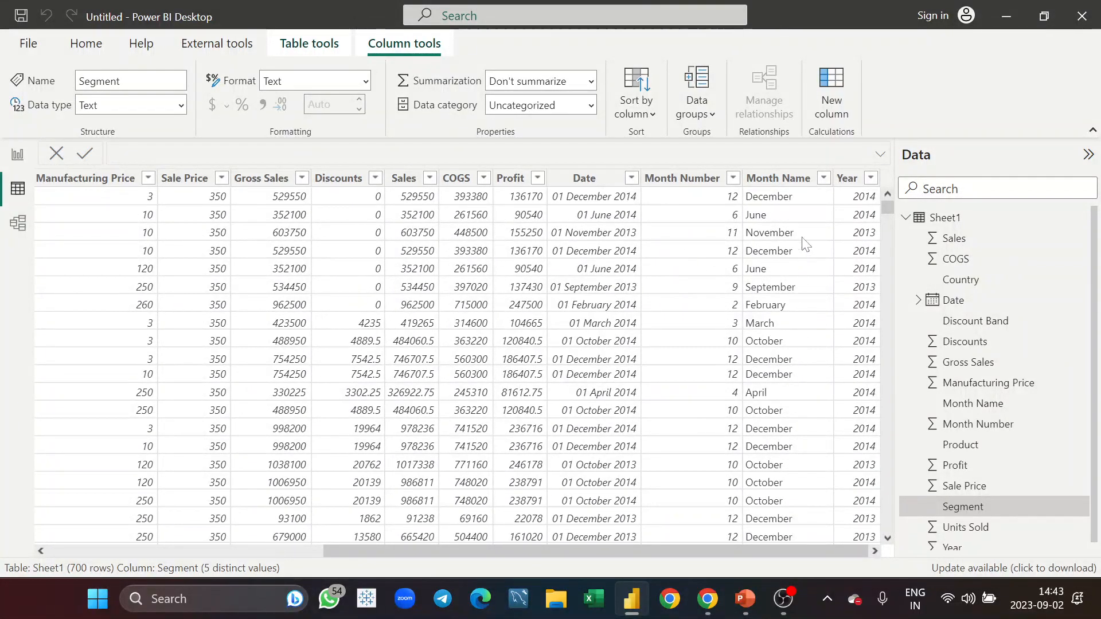
pyautogui.click(870, 177)
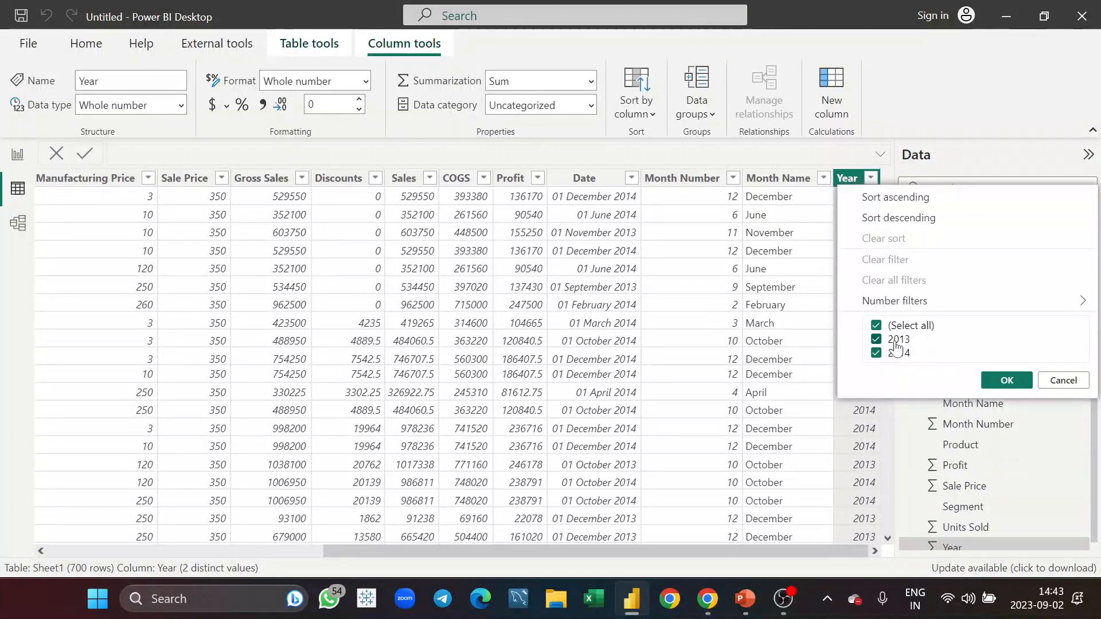
pyautogui.click(876, 339)
pyautogui.click(1007, 380)
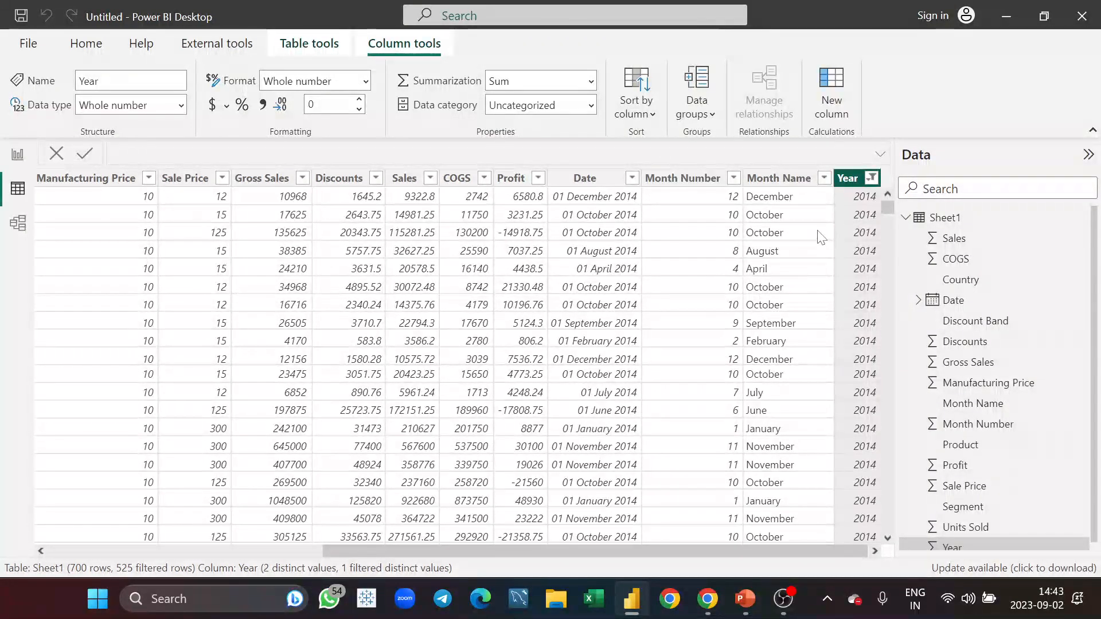
# - Review the filter values of the Month Name column and dismiss them without applying a filter
pyautogui.click(824, 178)
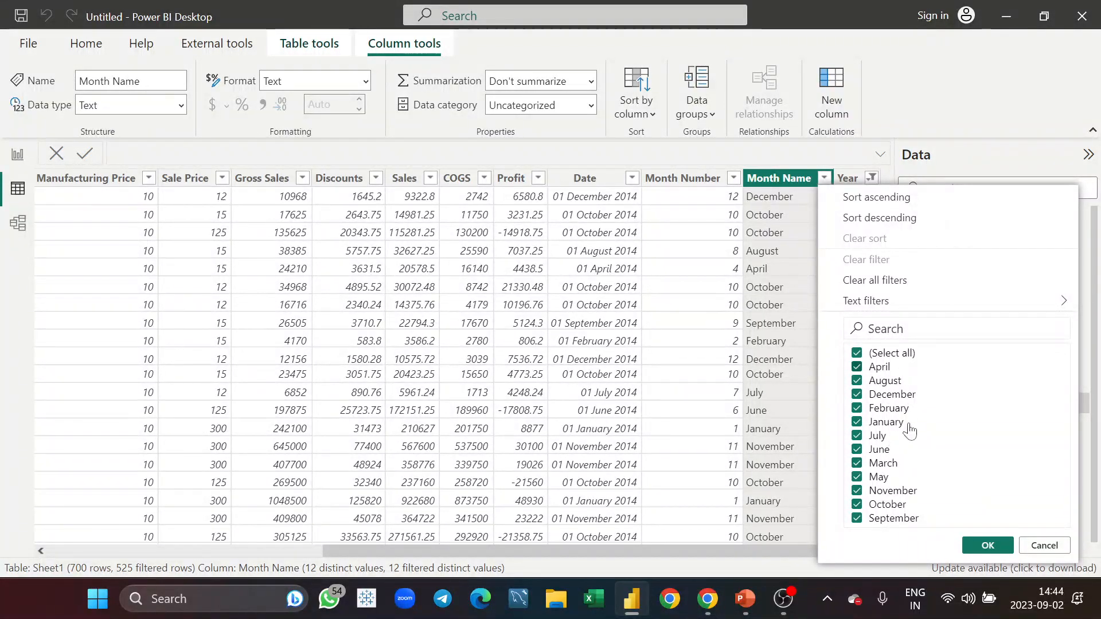
pyautogui.click(1062, 548)
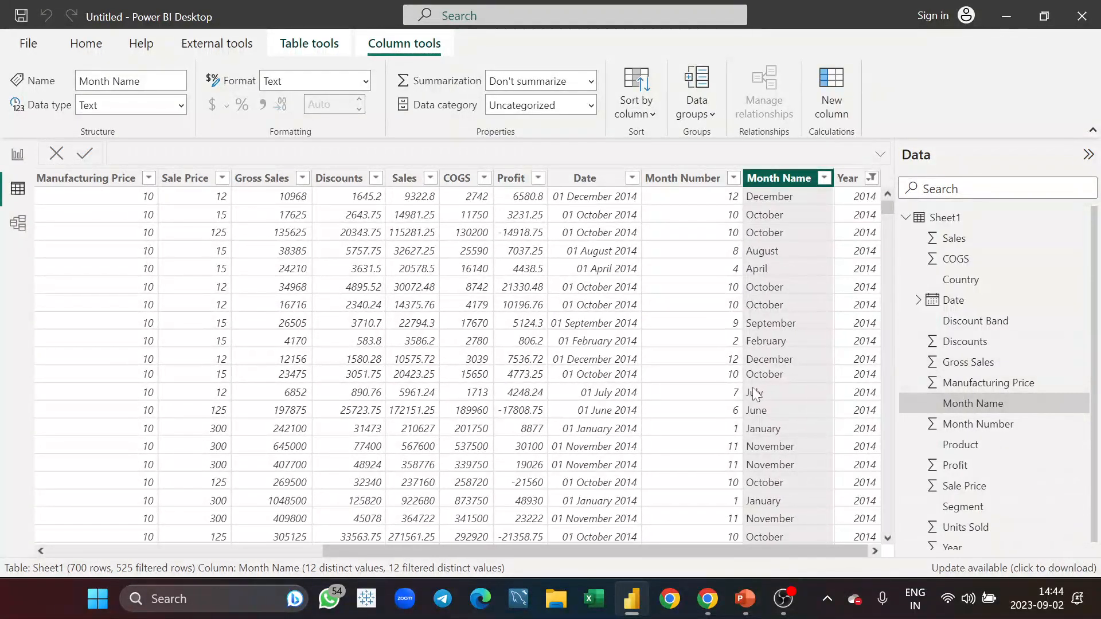
pyautogui.hscroll(-2, 755, 393)
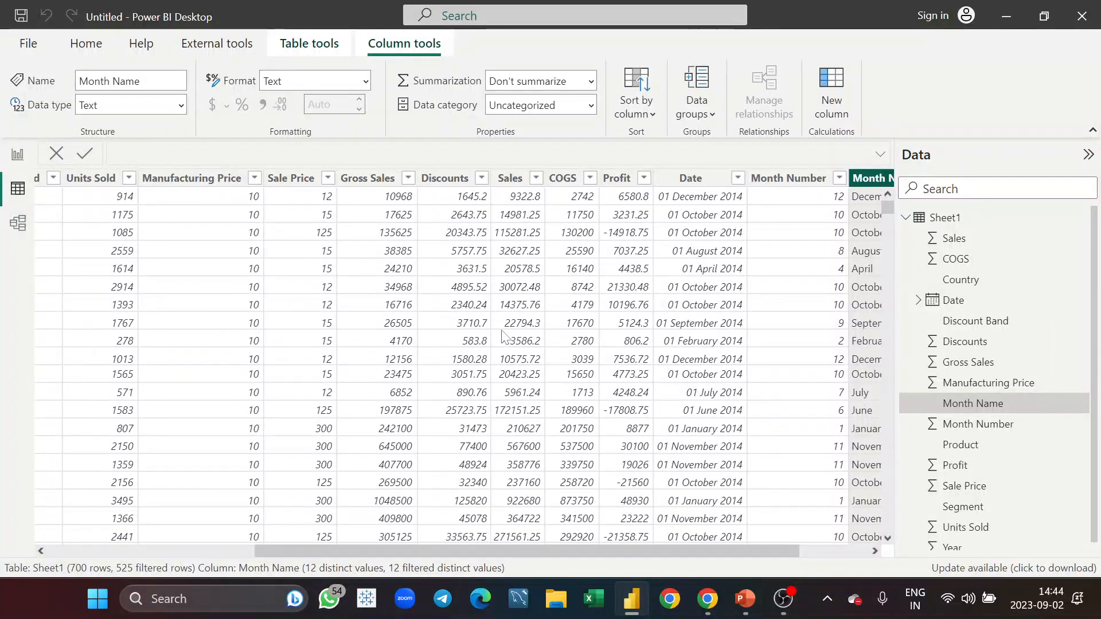
# - In the report view, expand the Sheet1 fields, widen the field list and examine the levels of the Date Hierarchy
pyautogui.click(18, 165)
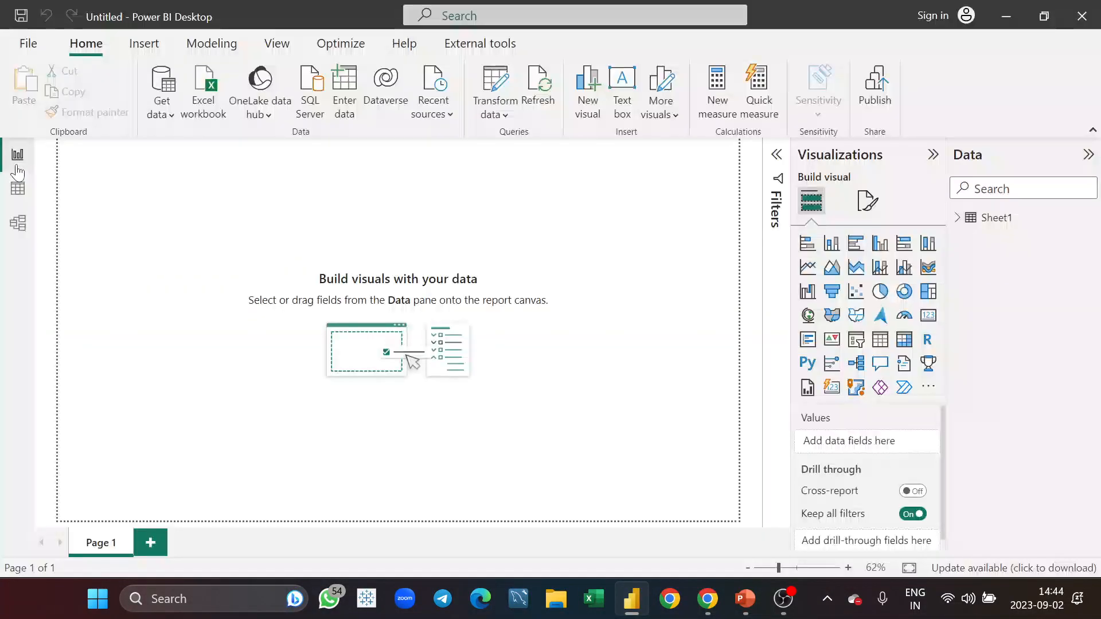
pyautogui.click(956, 218)
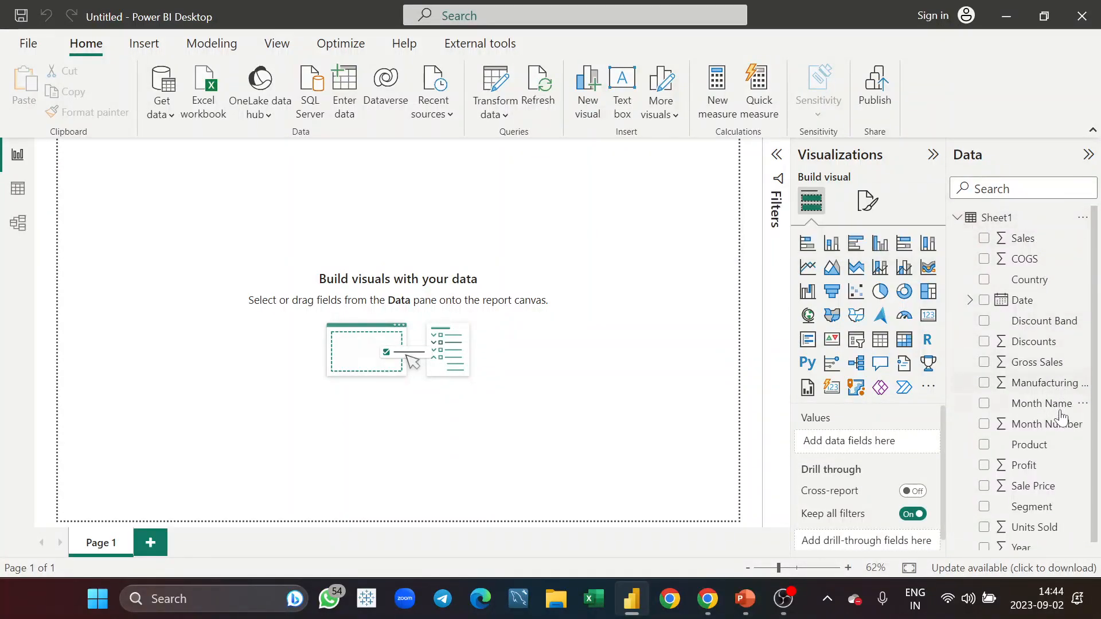
pyautogui.scroll(-1, 1061, 427)
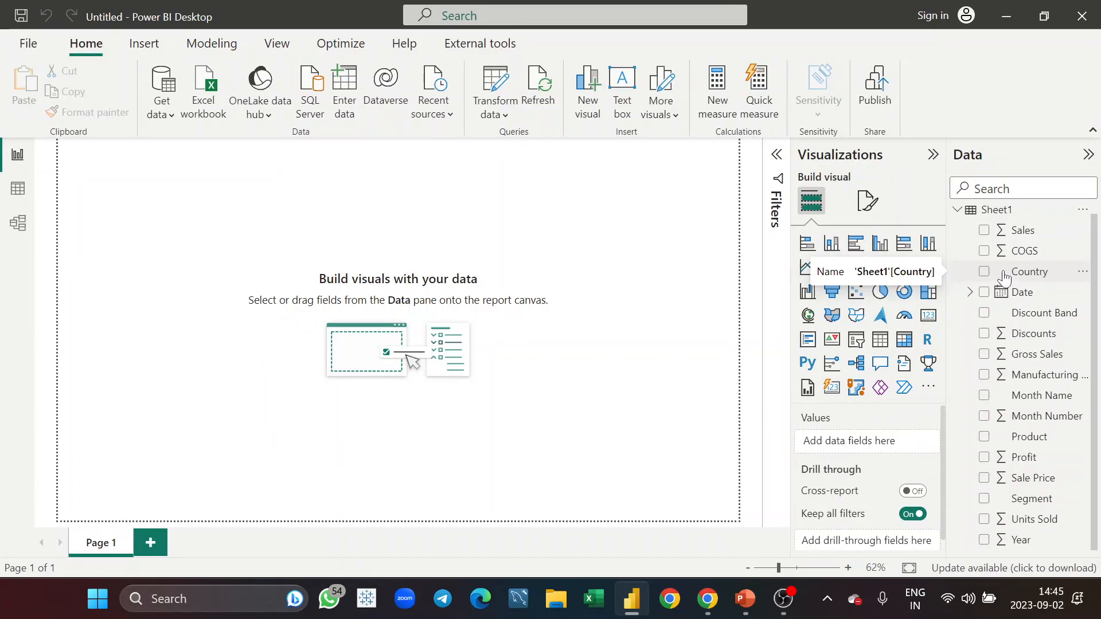
pyautogui.click(970, 294)
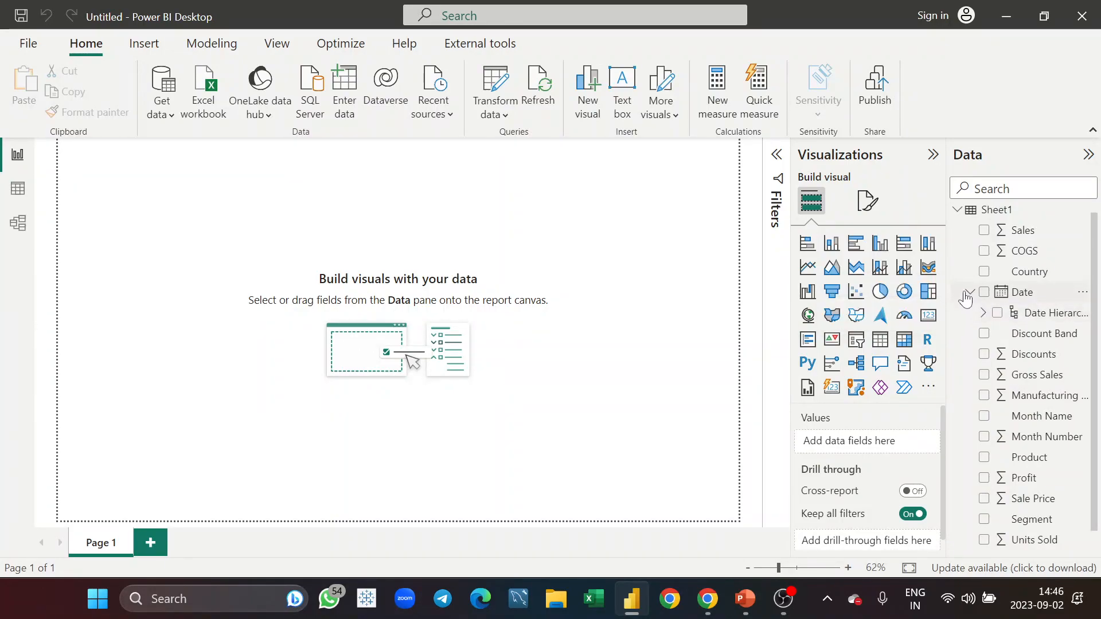
pyautogui.moveTo(948, 292); pyautogui.dragTo(884, 310)
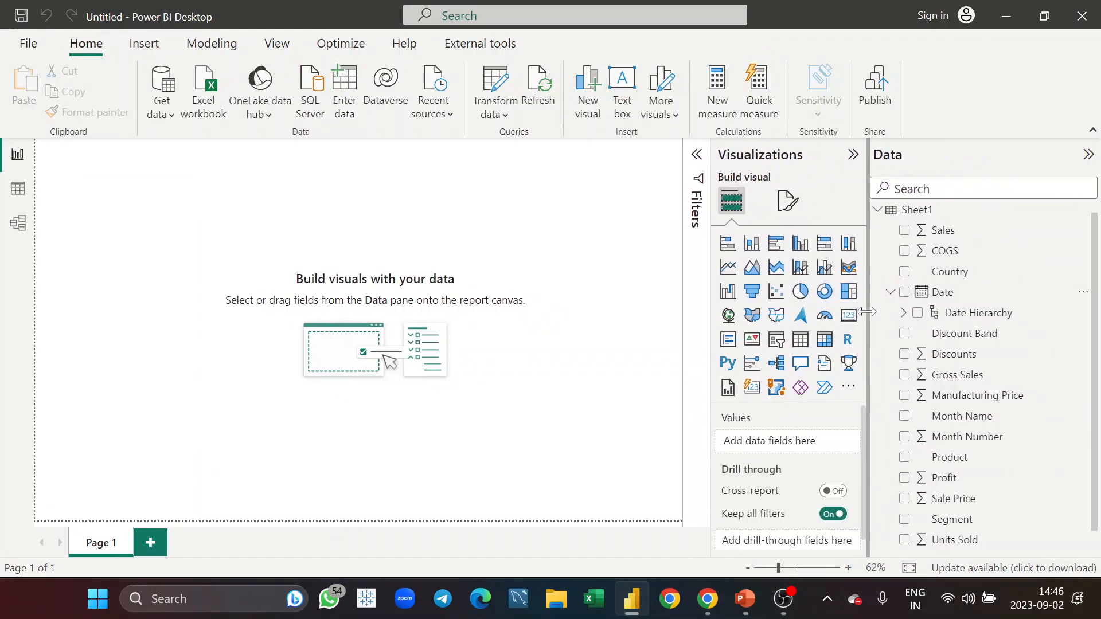
pyautogui.click(902, 313)
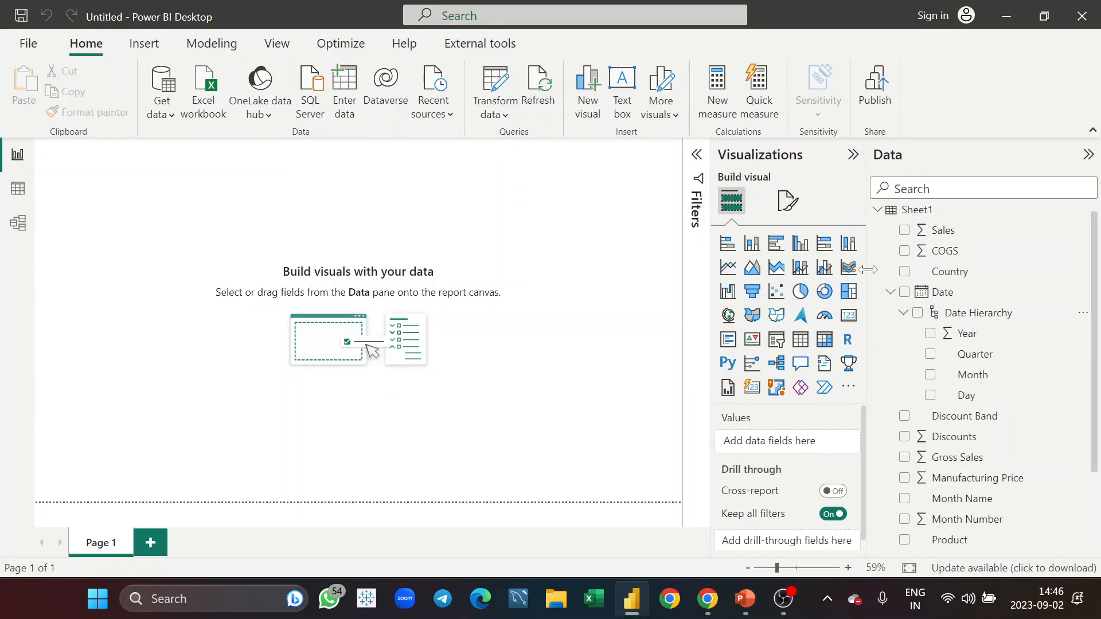
# - In the table view, rename the Sheet1 table to Sample Data and collapse its field list
pyautogui.click(5, 202)
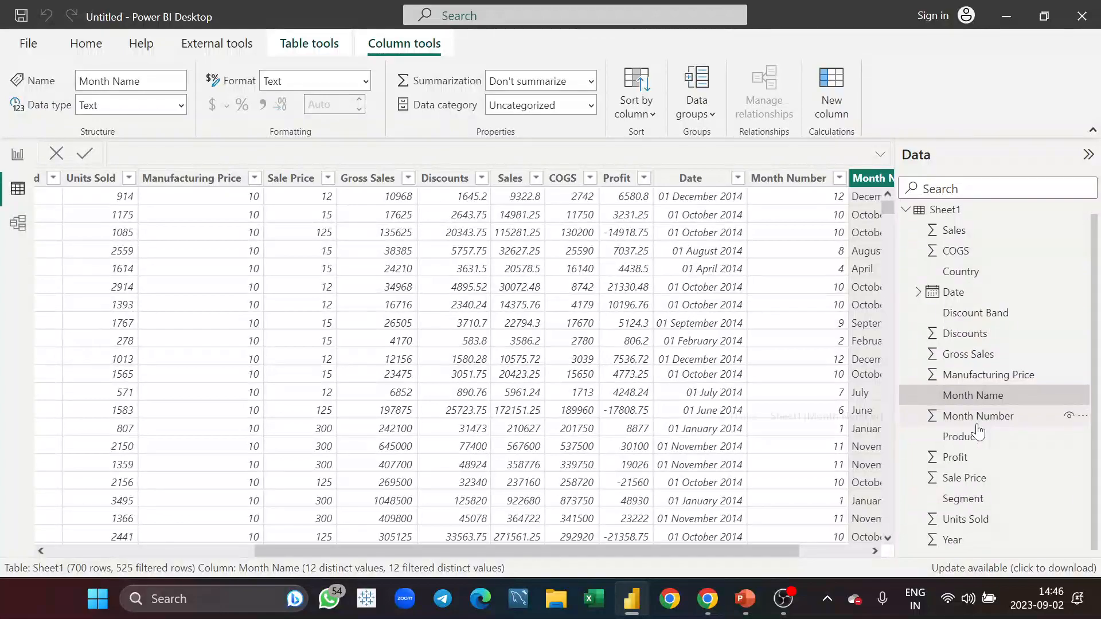
pyautogui.click(956, 221)
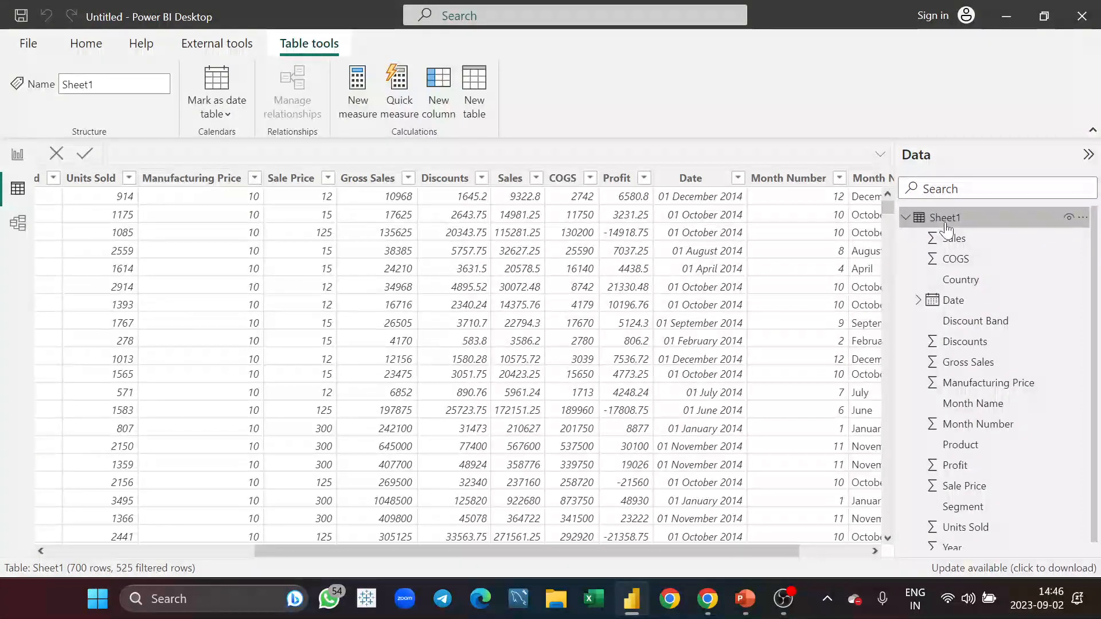
pyautogui.doubleClick(952, 221)
pyautogui.press('BackSpace')
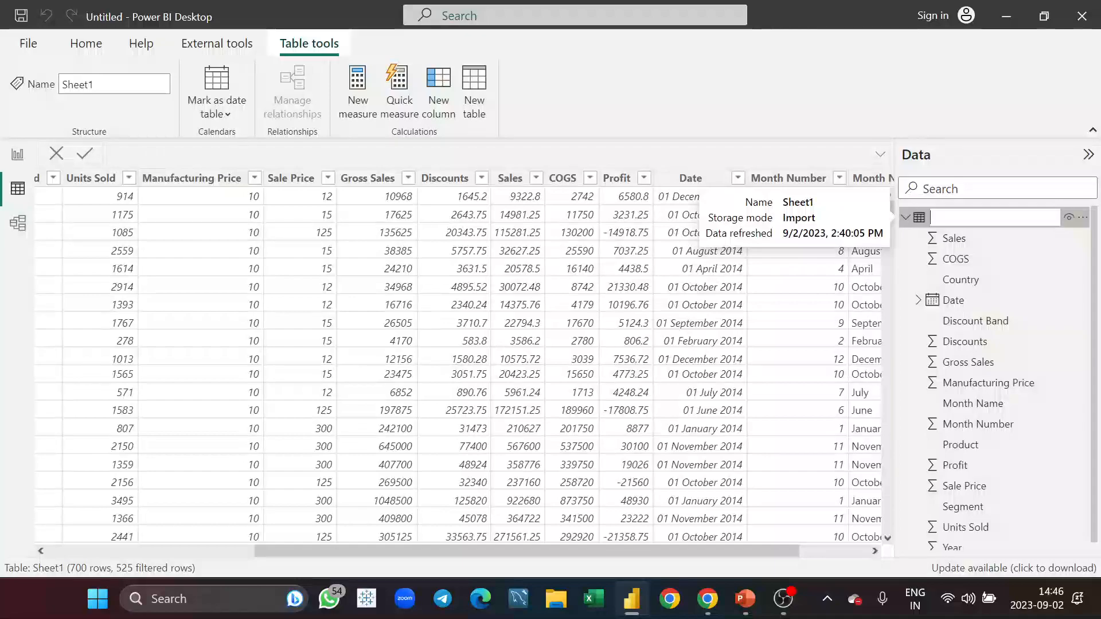
pyautogui.write('S')
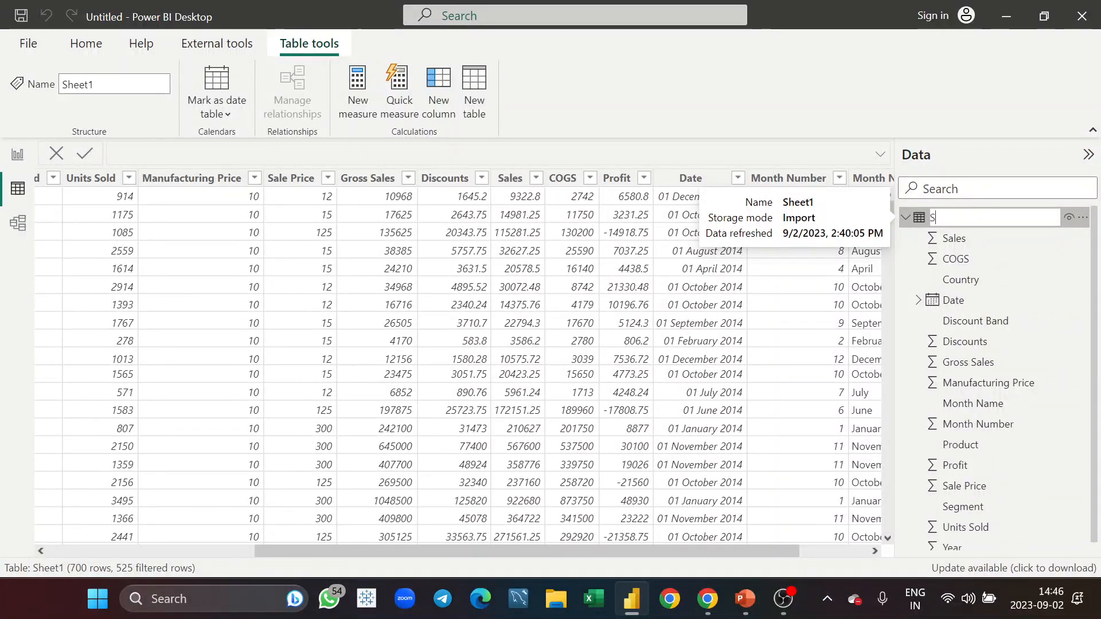
pyautogui.write('ample Data')
pyautogui.press('Return')
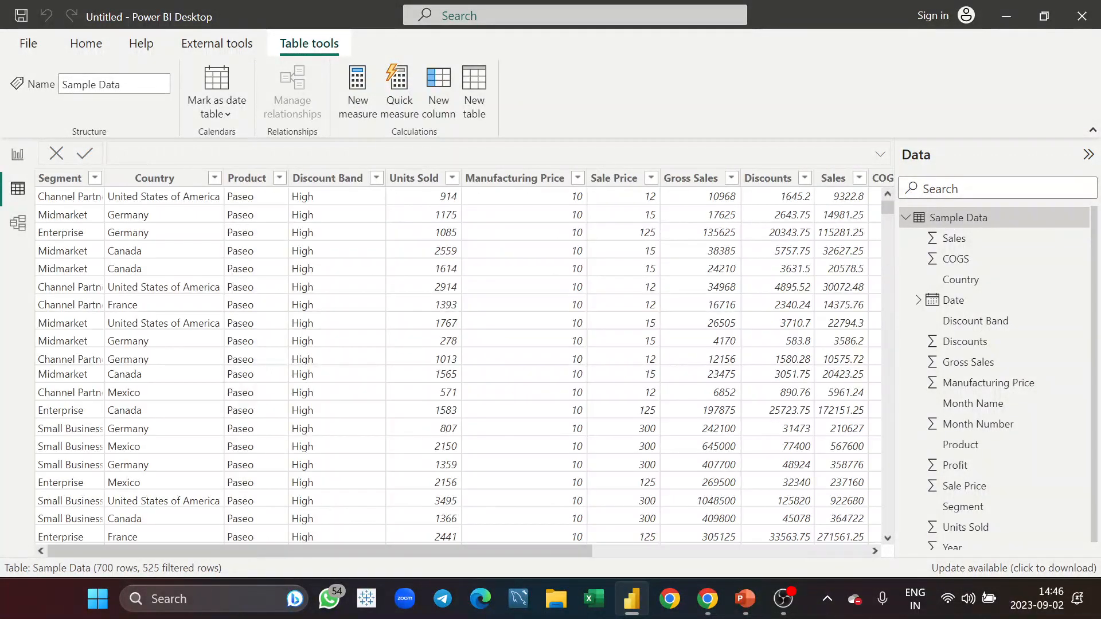
pyautogui.click(906, 220)
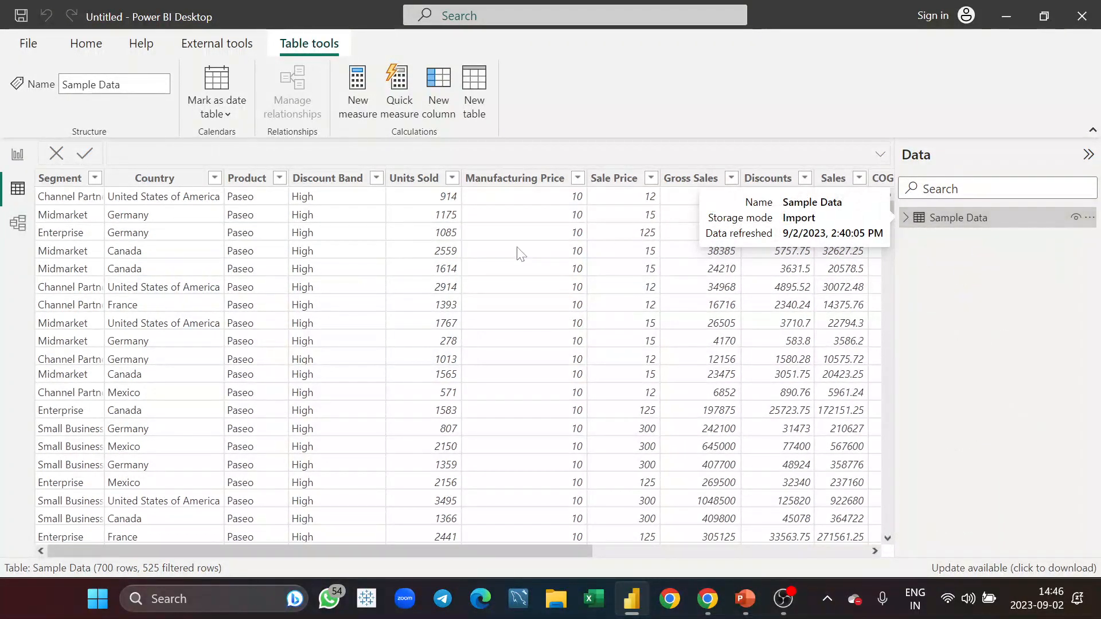
# - Add a second page to the report in report view, and go back to Page 1
pyautogui.click(18, 155)
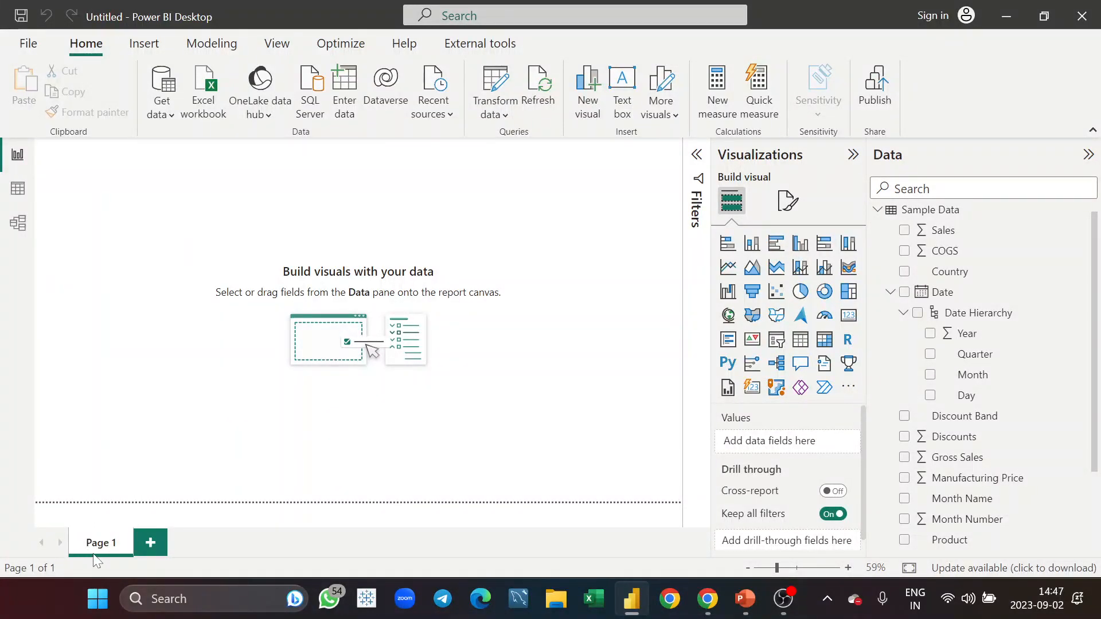
pyautogui.click(151, 547)
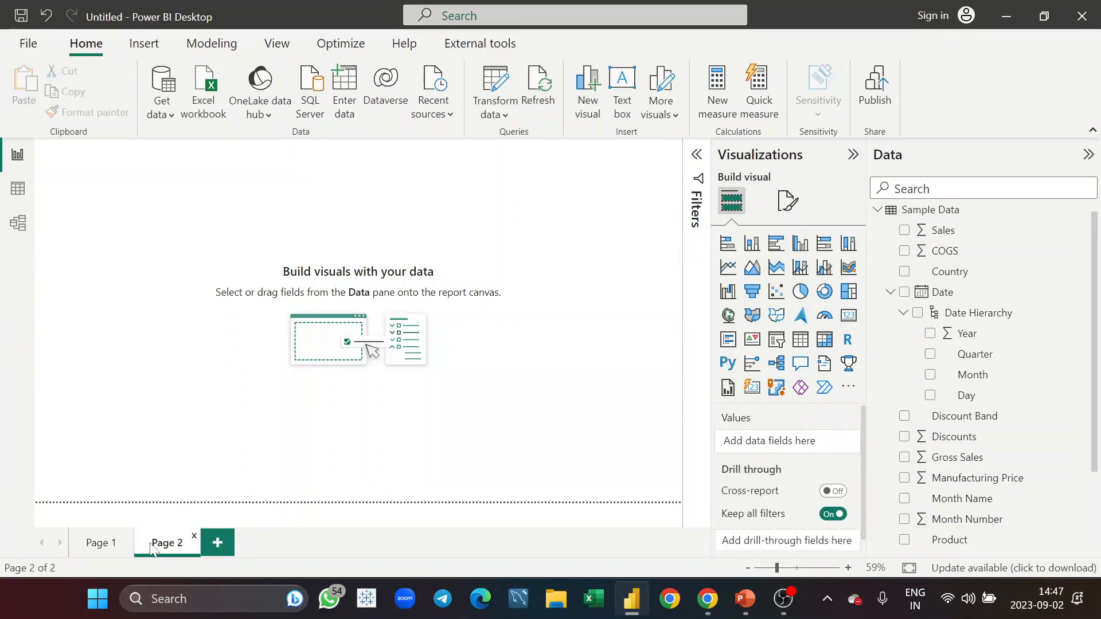
pyautogui.click(121, 552)
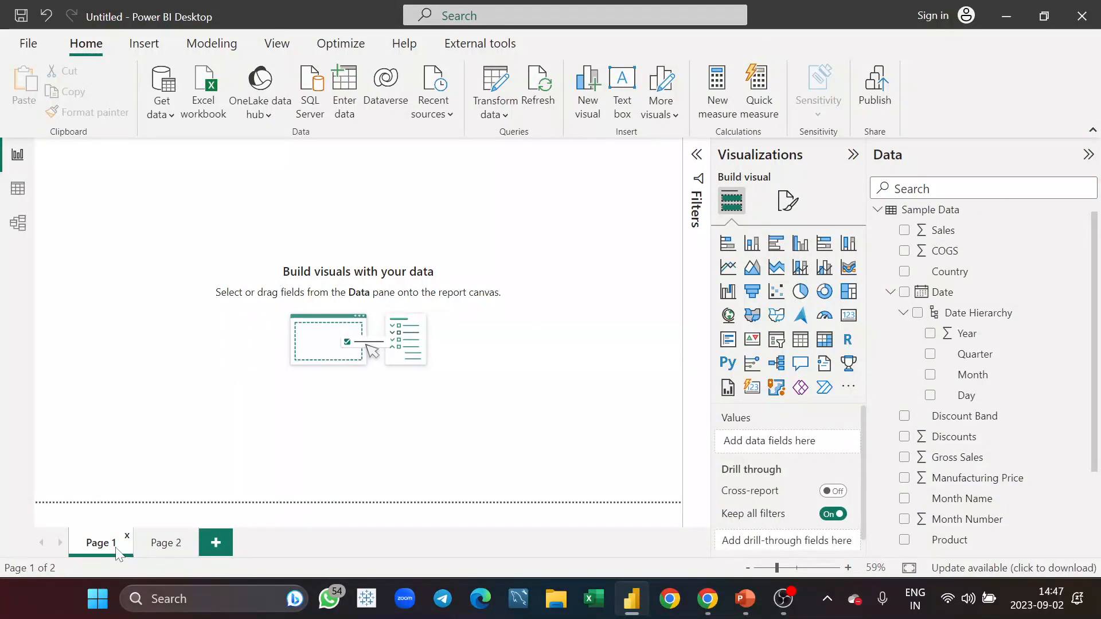
# - Rename the report's first page to Chart 1
pyautogui.doubleClick(116, 552)
pyautogui.press('BackSpace')
pyautogui.write('C')
pyautogui.write('hae')
pyautogui.press('BackSpace')
pyautogui.press('BackSpace')
pyautogui.write('art 1')
pyautogui.press('Return')
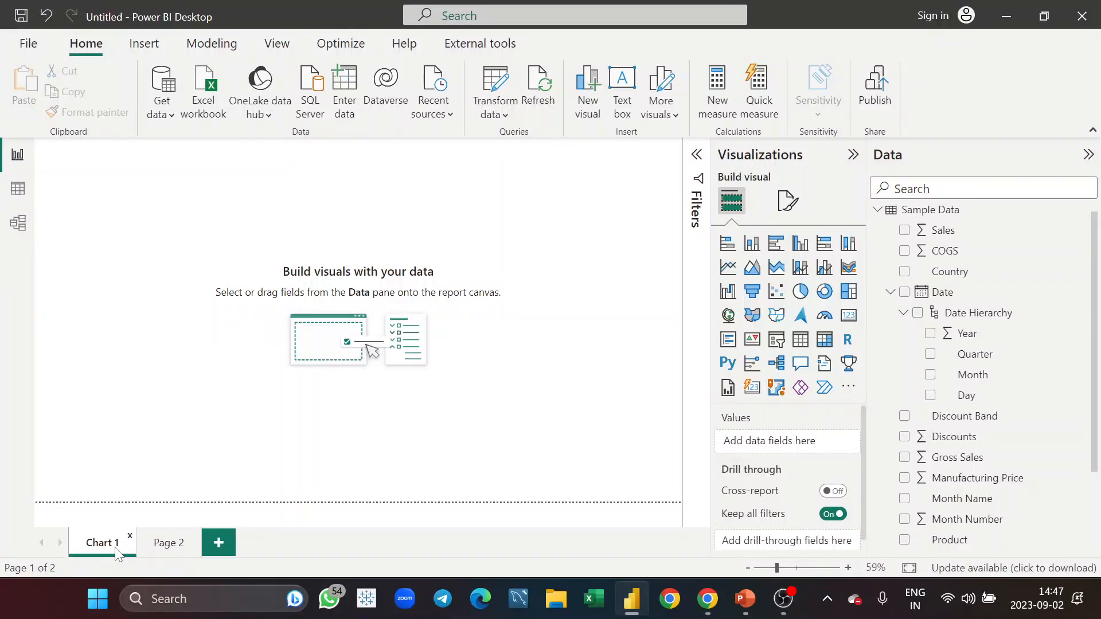
# - Delete Page 2 from the report and confirm the deletion
pyautogui.rightClick(171, 547)
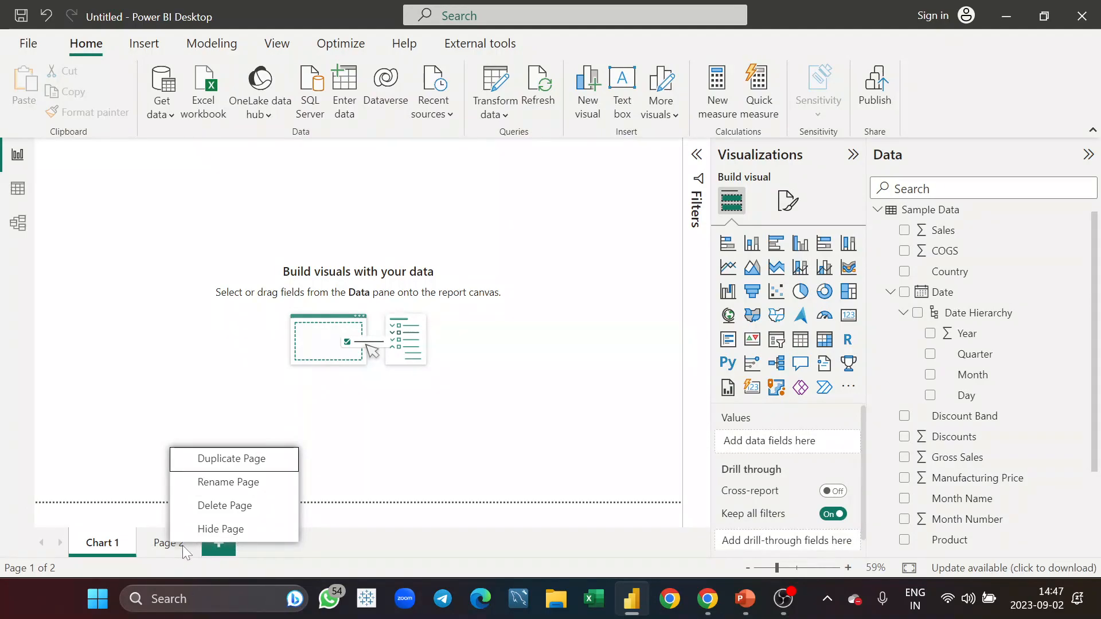
pyautogui.click(218, 505)
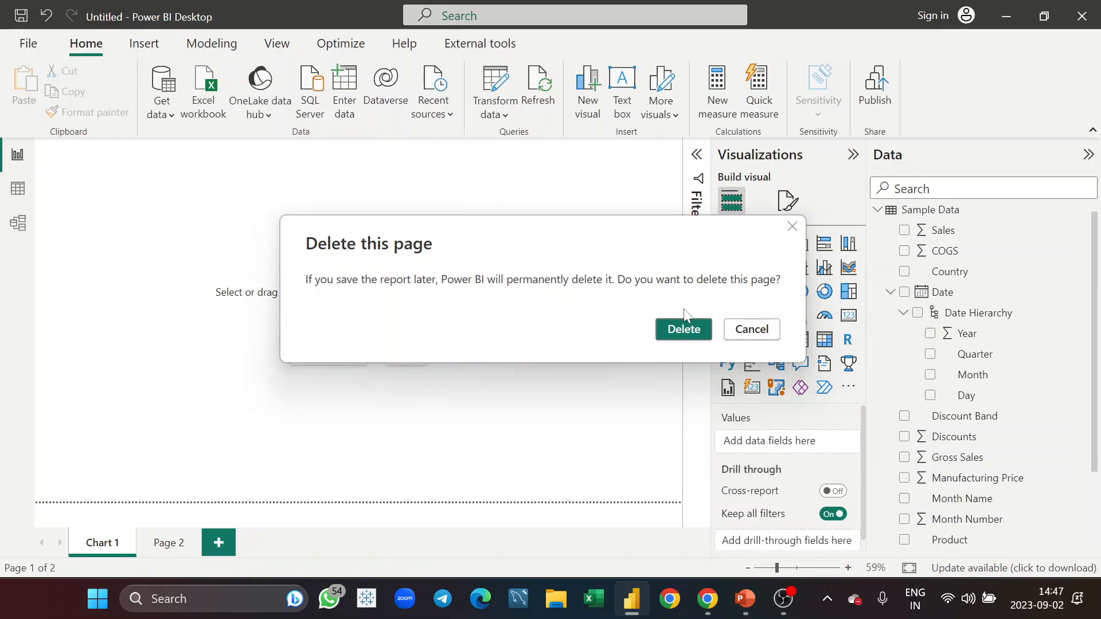
pyautogui.click(691, 334)
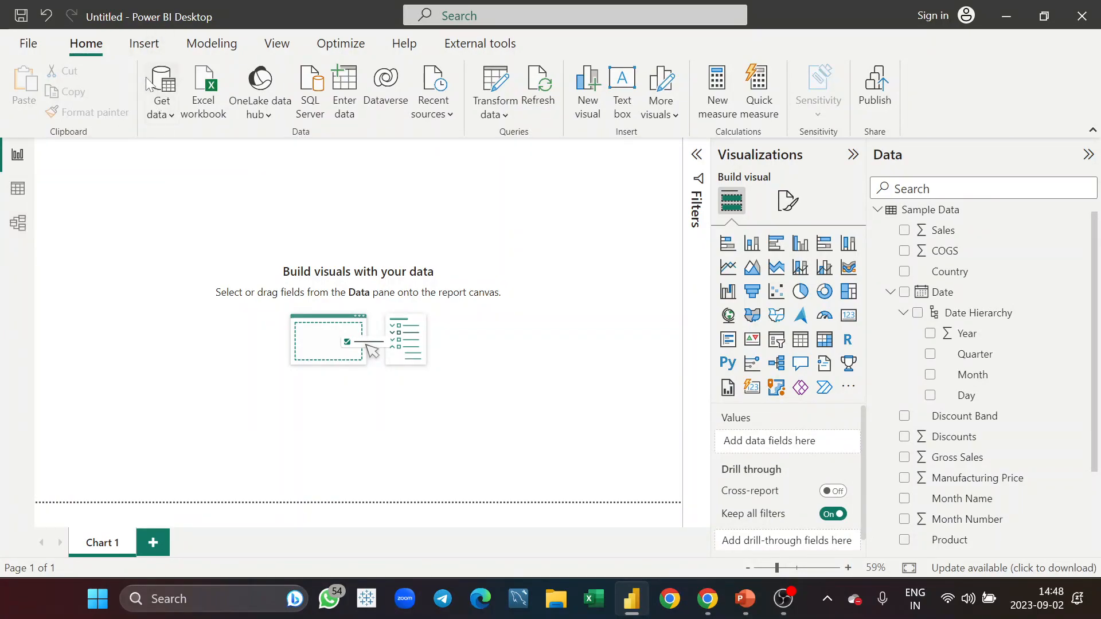
pyautogui.click(144, 44)
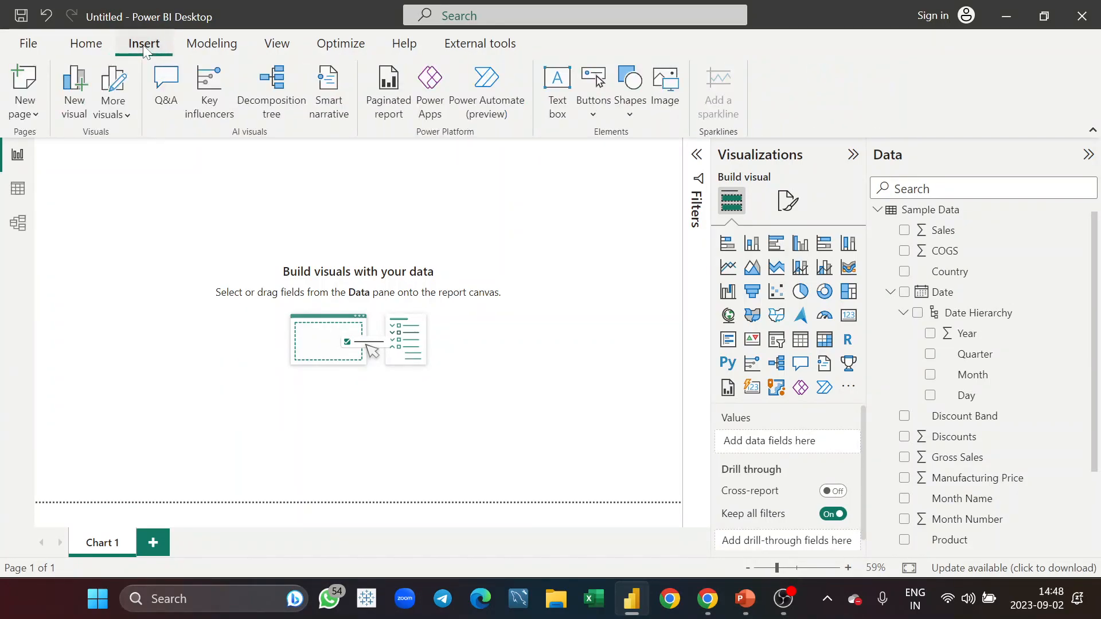
pyautogui.click(217, 42)
pyautogui.click(275, 47)
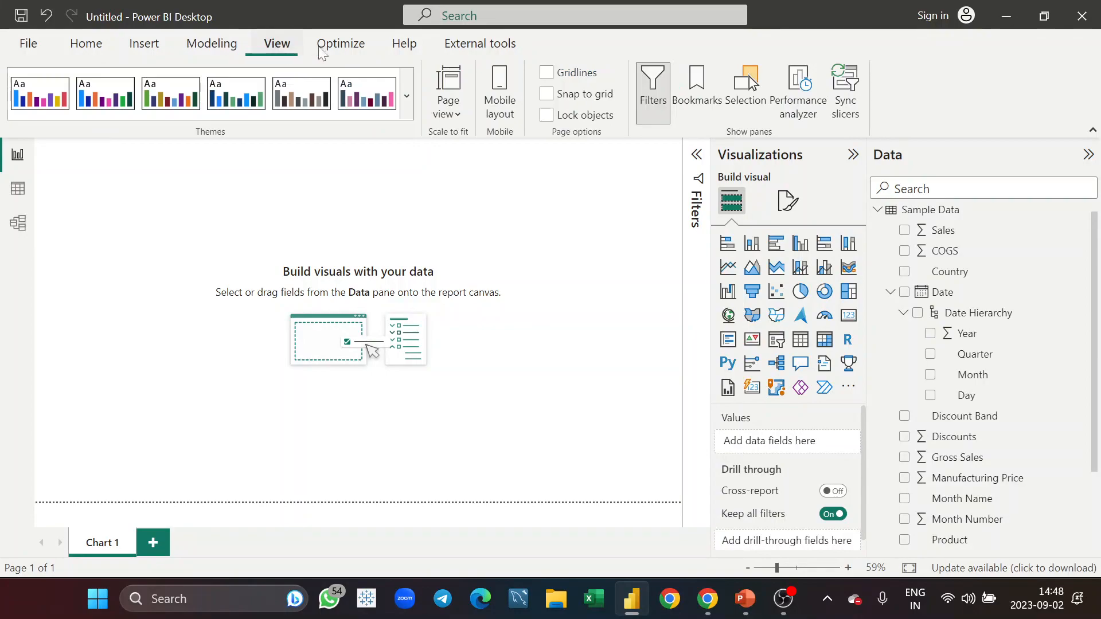
pyautogui.click(353, 51)
pyautogui.click(71, 48)
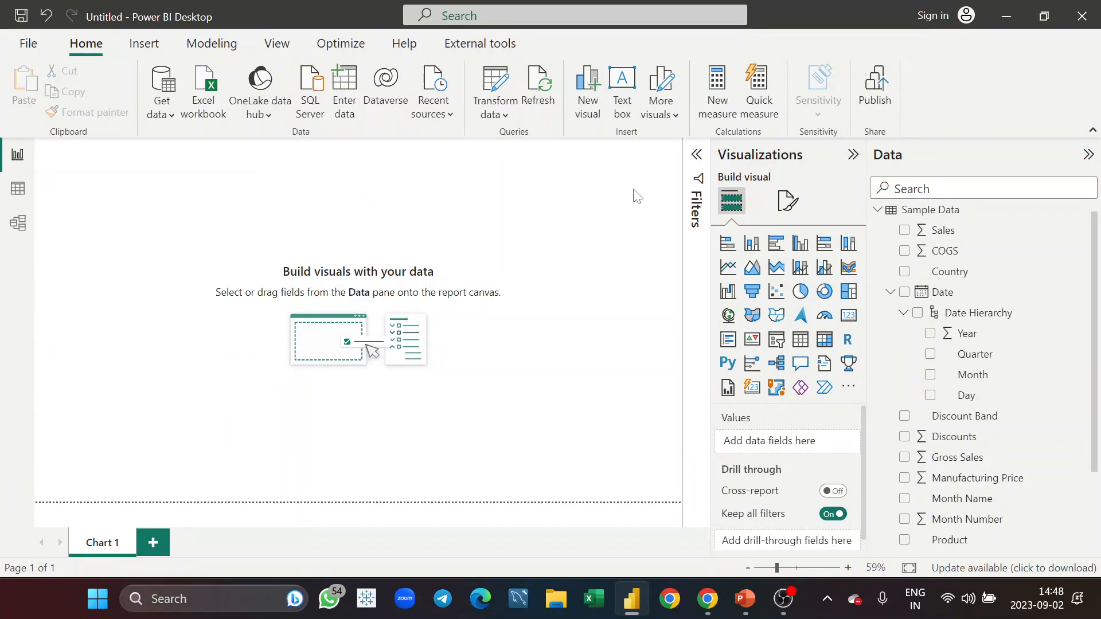
# - Expand and collapse the Filters pane, collapse the Visualizations and Data panes, and view the Sample Data table briefly
pyautogui.click(697, 154)
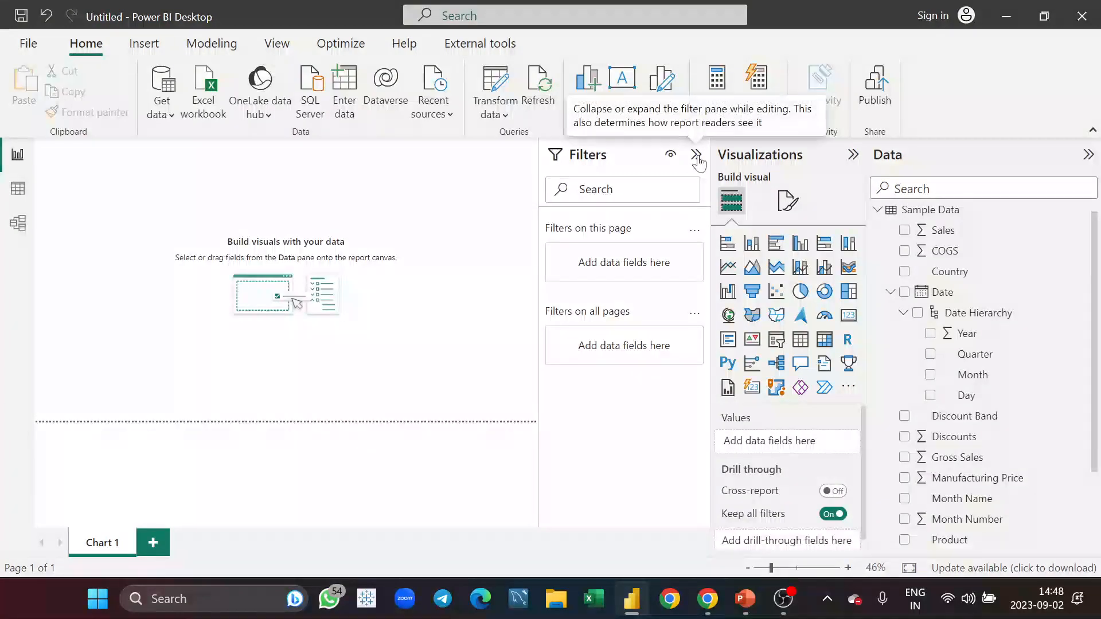
pyautogui.click(696, 156)
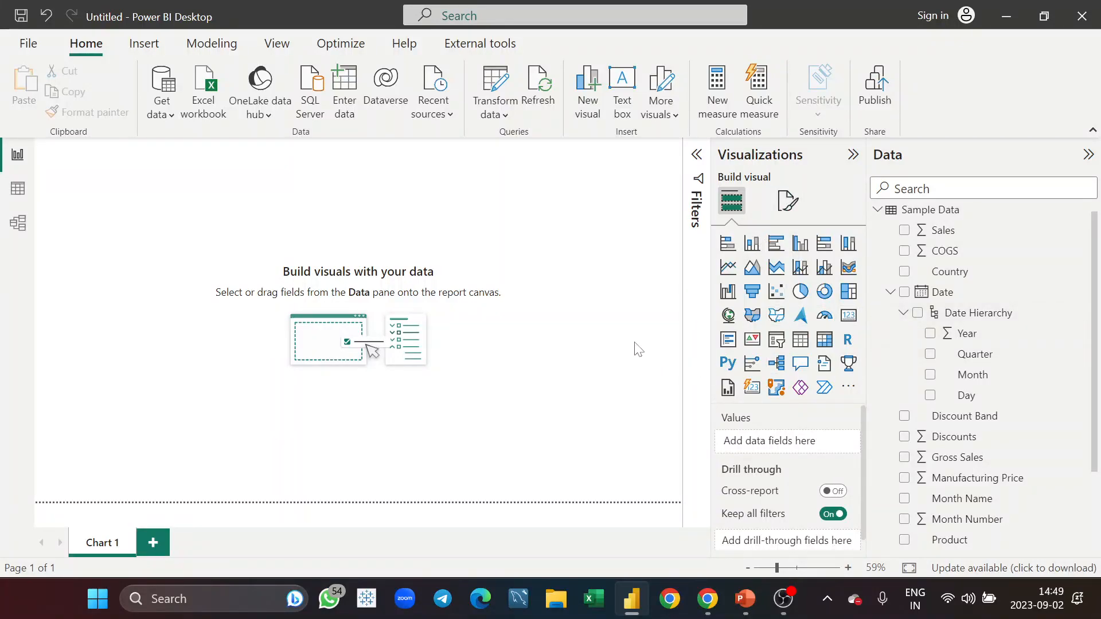
pyautogui.click(854, 156)
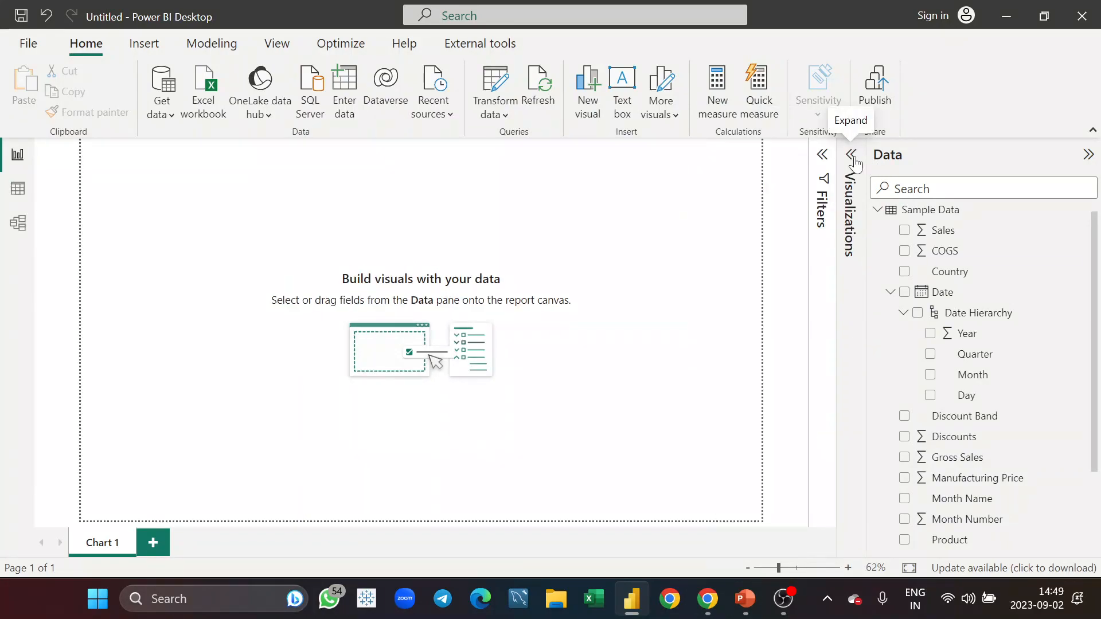
pyautogui.click(1087, 156)
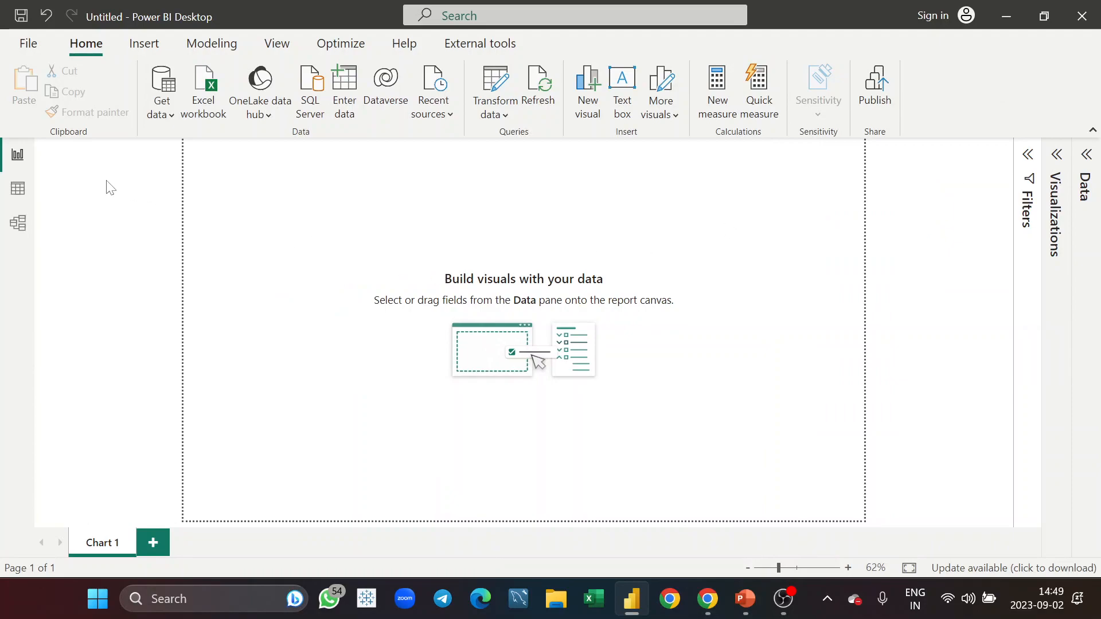
pyautogui.click(18, 191)
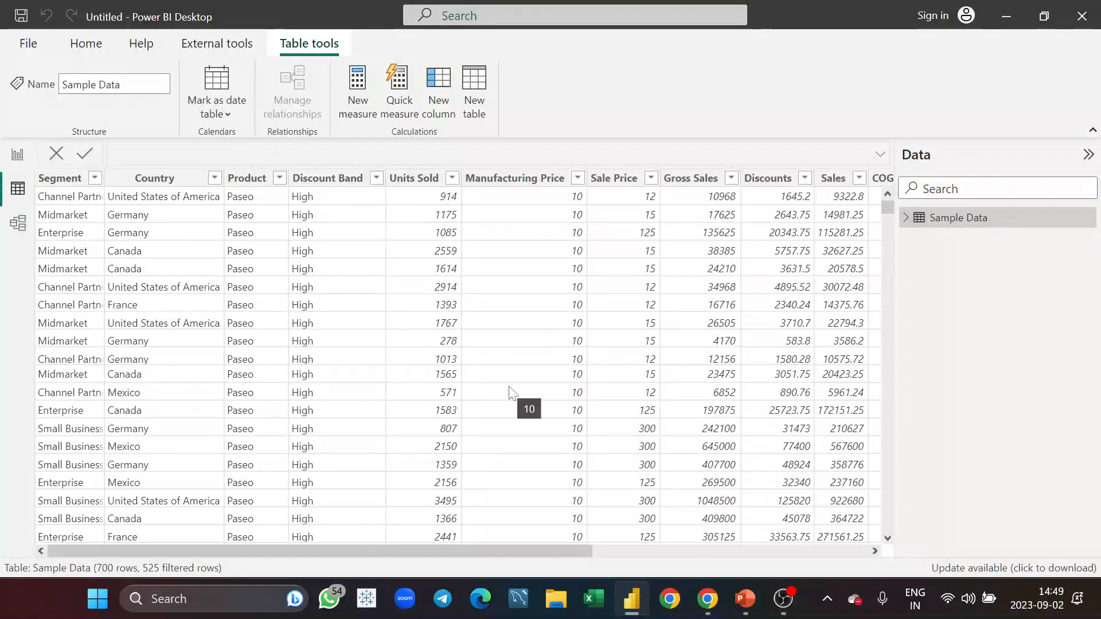
pyautogui.click(26, 154)
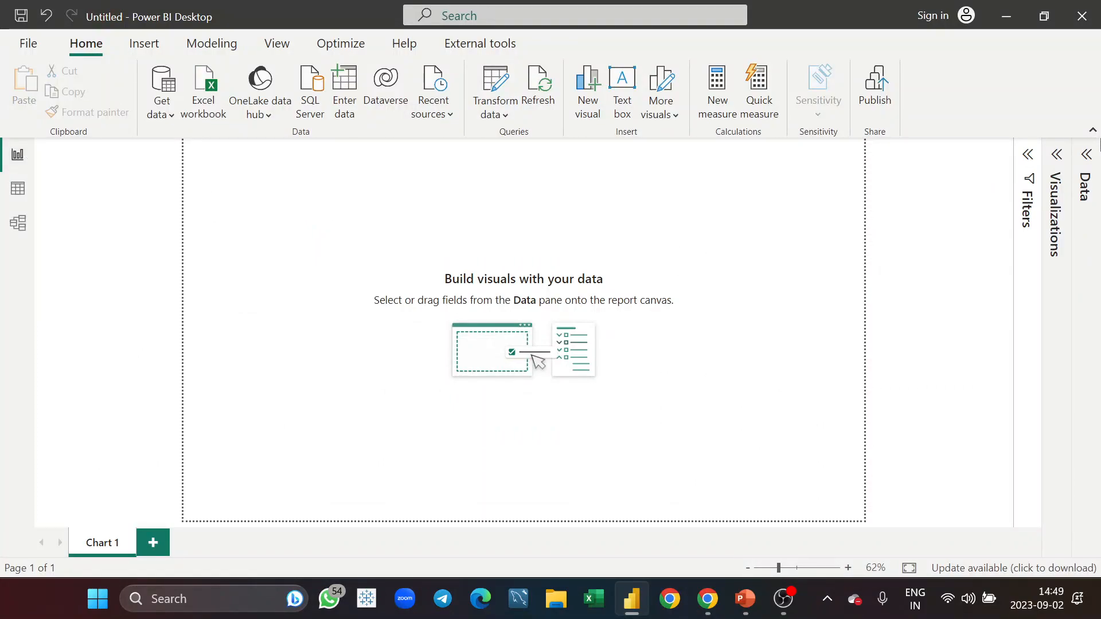
# - Create a column chart of Profit by Product on the Chart 1 page and enlarge it
pyautogui.click(1086, 156)
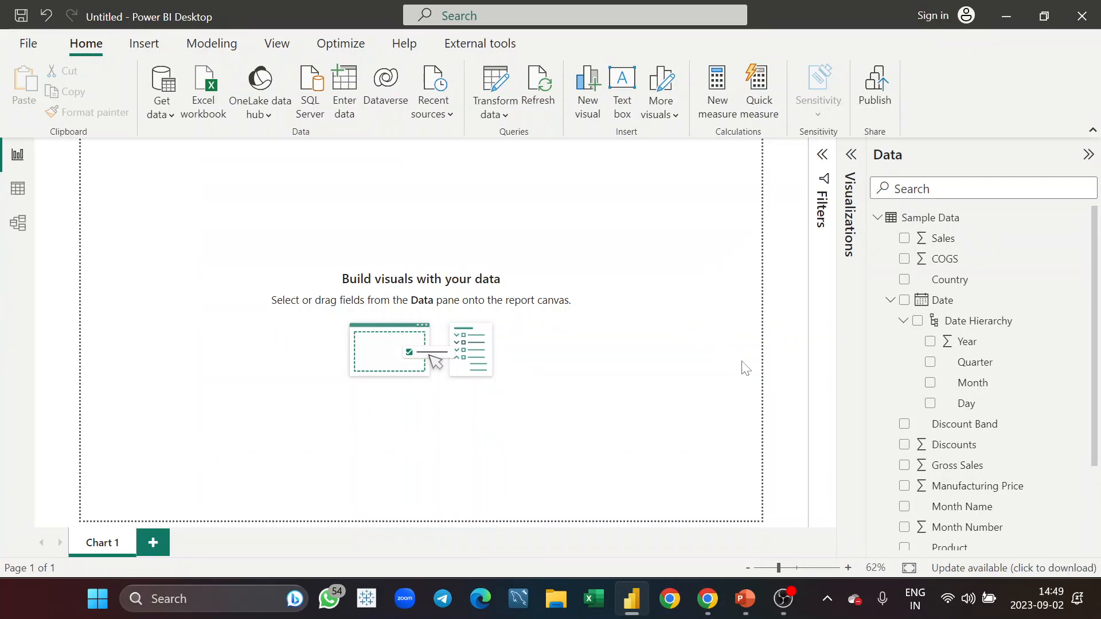
pyautogui.scroll(-4, 1004, 401)
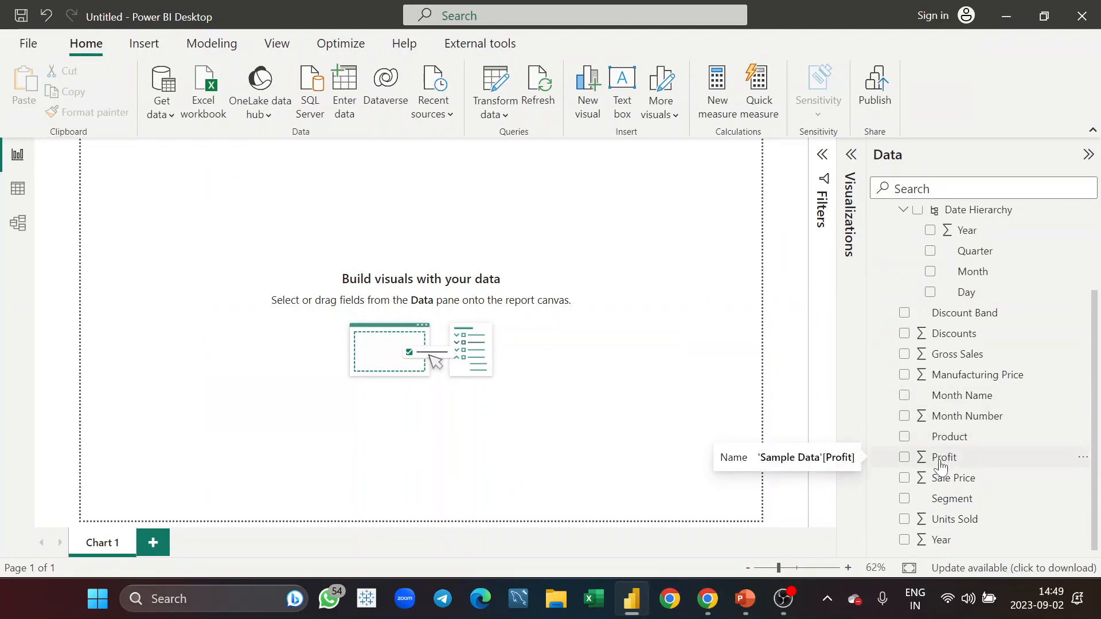
pyautogui.moveTo(941, 464); pyautogui.dragTo(288, 265)
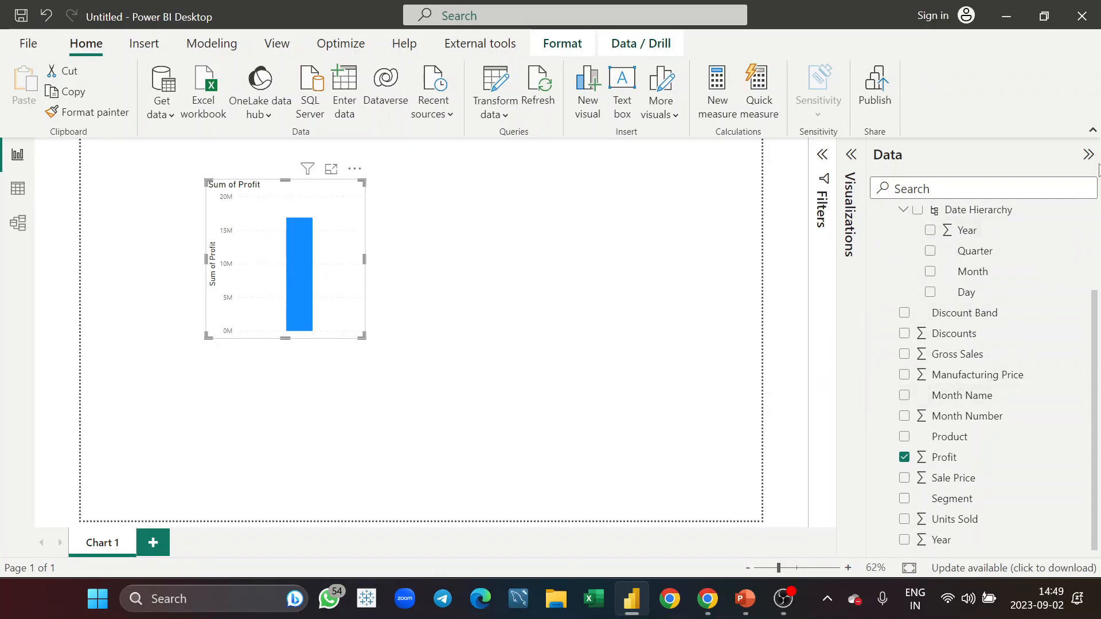
pyautogui.click(852, 155)
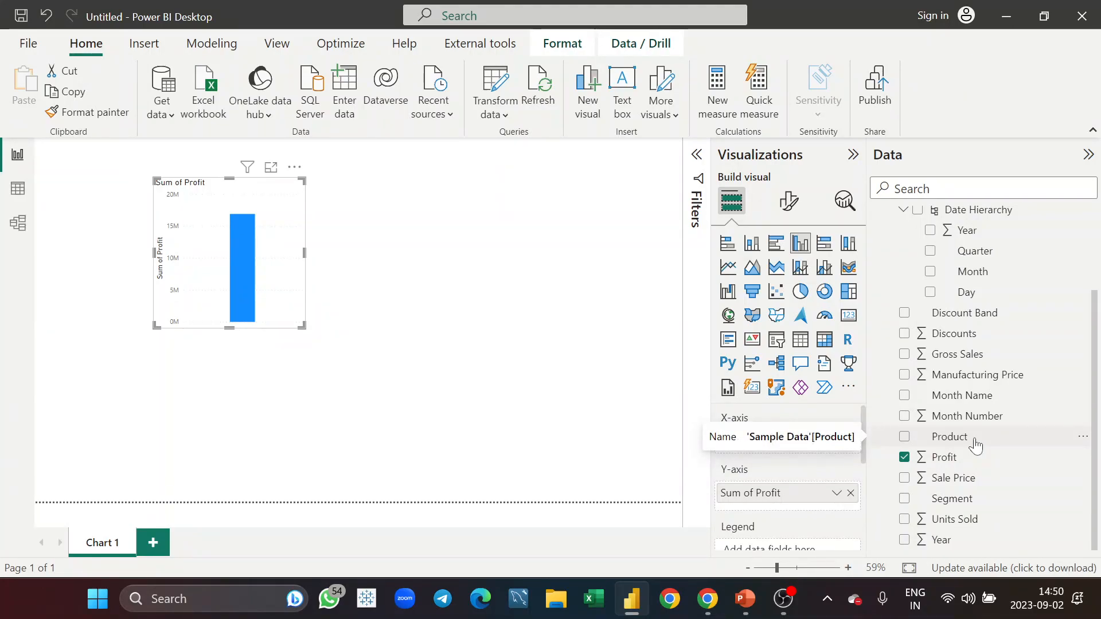
pyautogui.moveTo(973, 442); pyautogui.dragTo(275, 298)
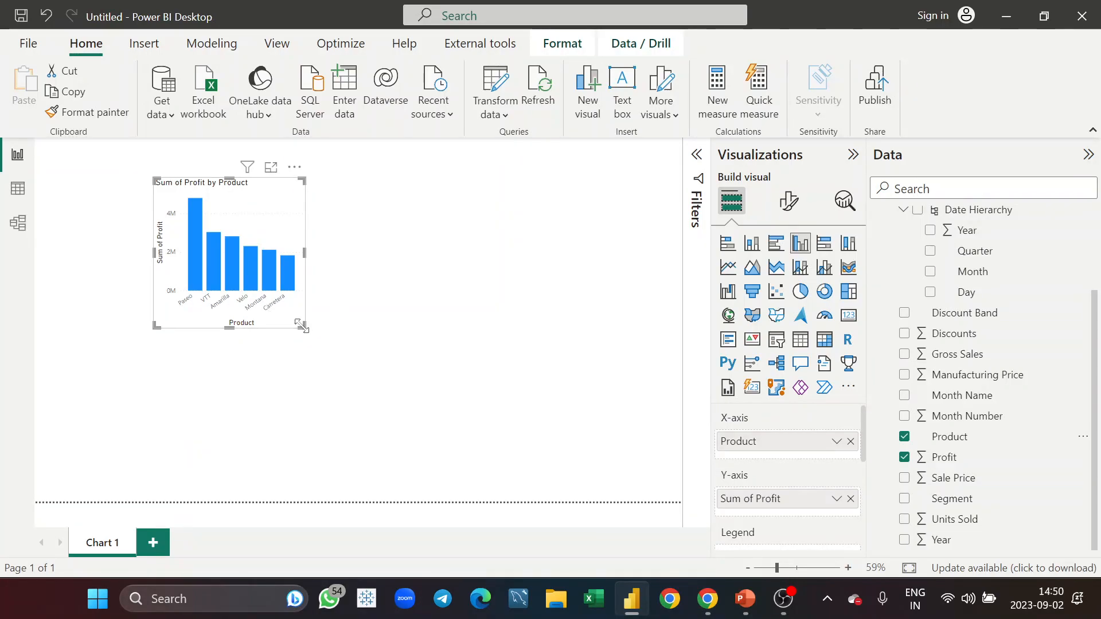
pyautogui.moveTo(302, 327); pyautogui.dragTo(514, 373)
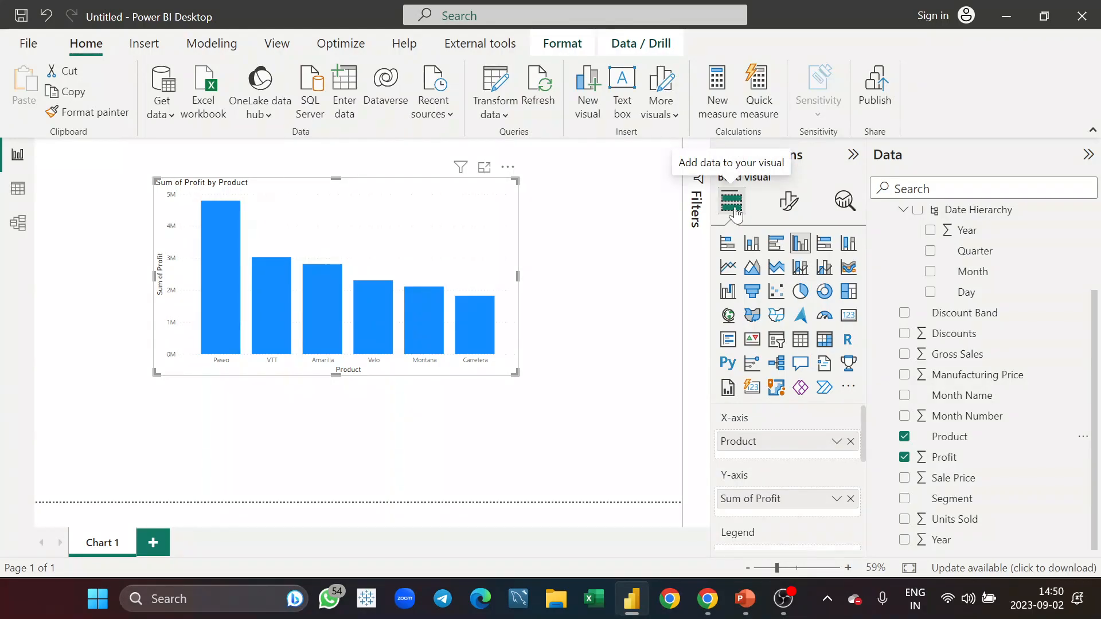
# - Examine the format, analytics and field-assignment options available for the Profit by Product chart
pyautogui.click(789, 208)
pyautogui.click(845, 202)
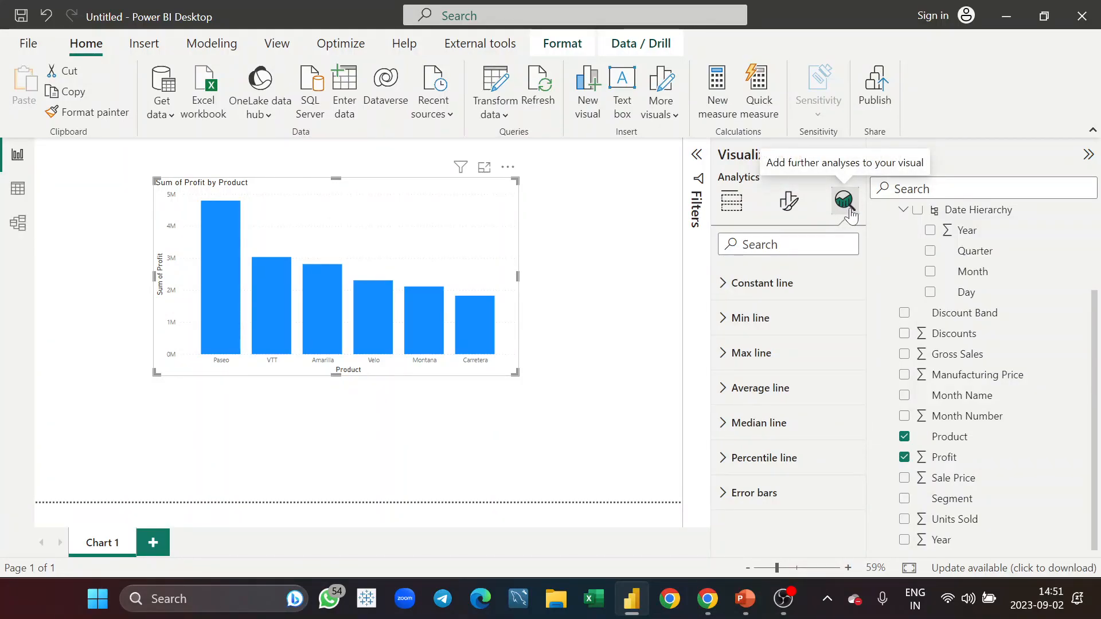
pyautogui.click(733, 206)
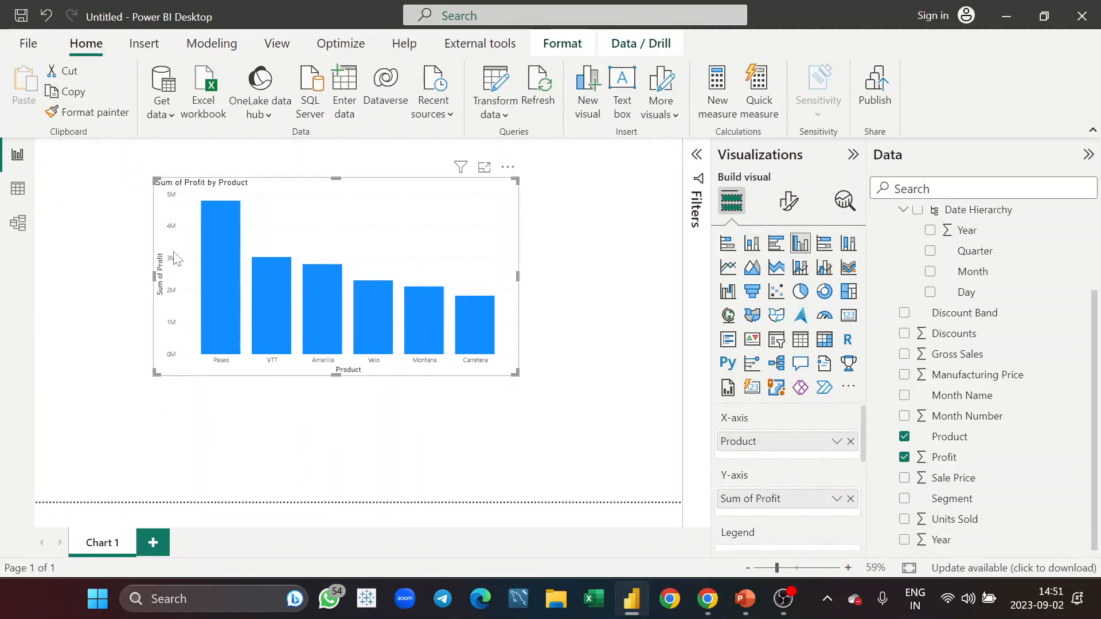
pyautogui.scroll(-2, 767, 488)
pyautogui.scroll(-3, 769, 490)
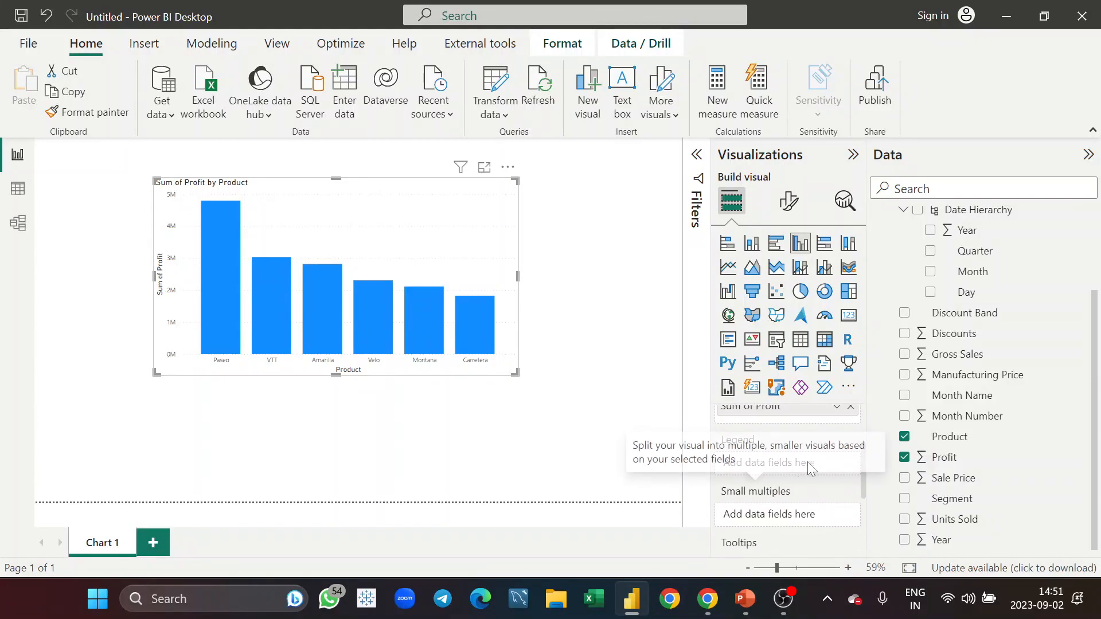
pyautogui.scroll(3, 785, 517)
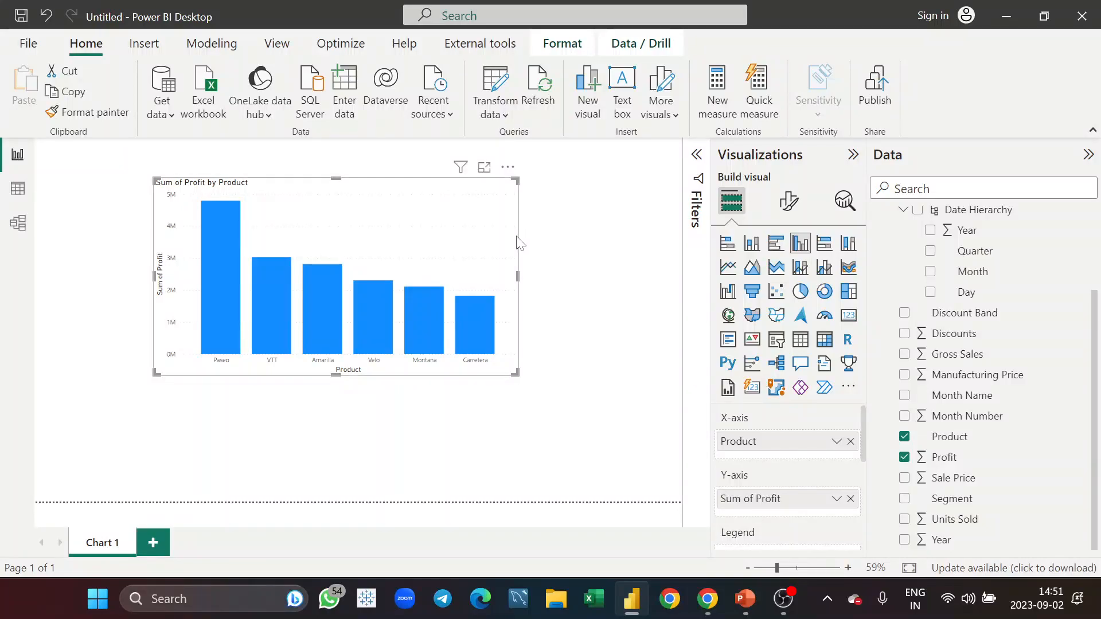
# - Move the Profit by Product chart to the page's upper-left corner, shrink it to about half the page width, and deselect it
pyautogui.moveTo(465, 246); pyautogui.dragTo(462, 275)
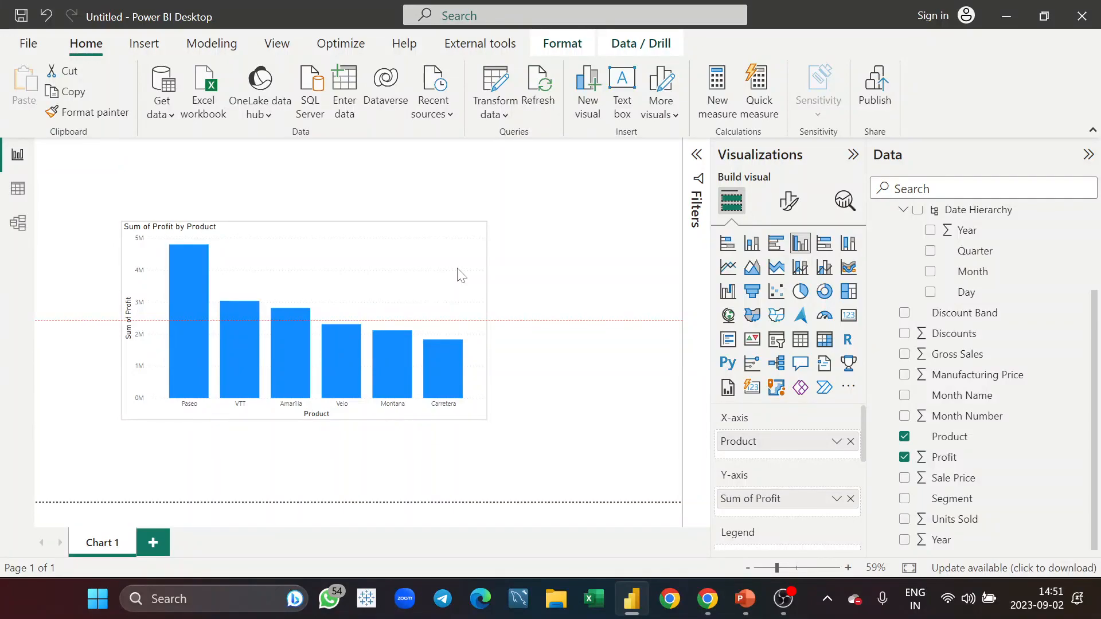
pyautogui.moveTo(461, 276); pyautogui.dragTo(385, 177)
pyautogui.moveTo(396, 333); pyautogui.dragTo(353, 318)
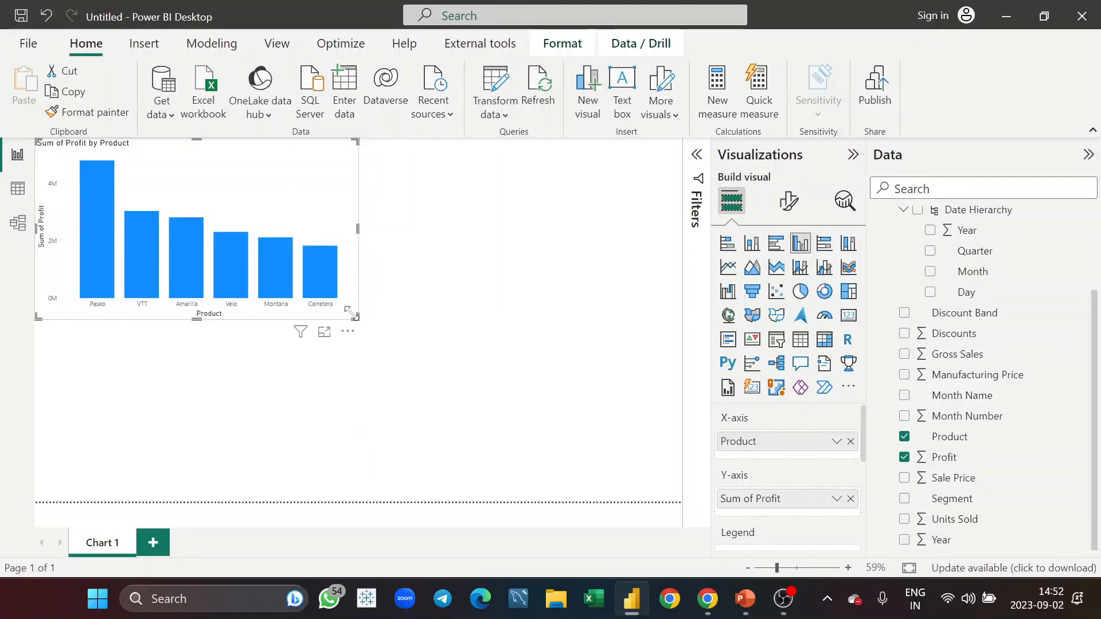
pyautogui.click(556, 227)
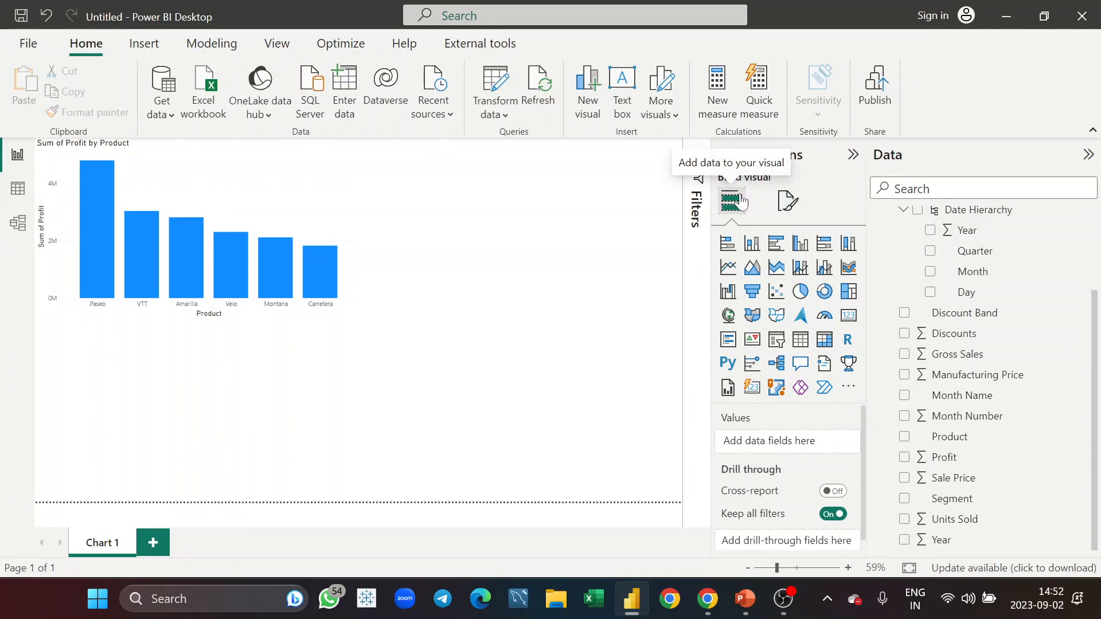
# - Compare the format options for the report page and the column chart, and inspect the profit of Paseo, VTT and Amarilla
pyautogui.click(789, 204)
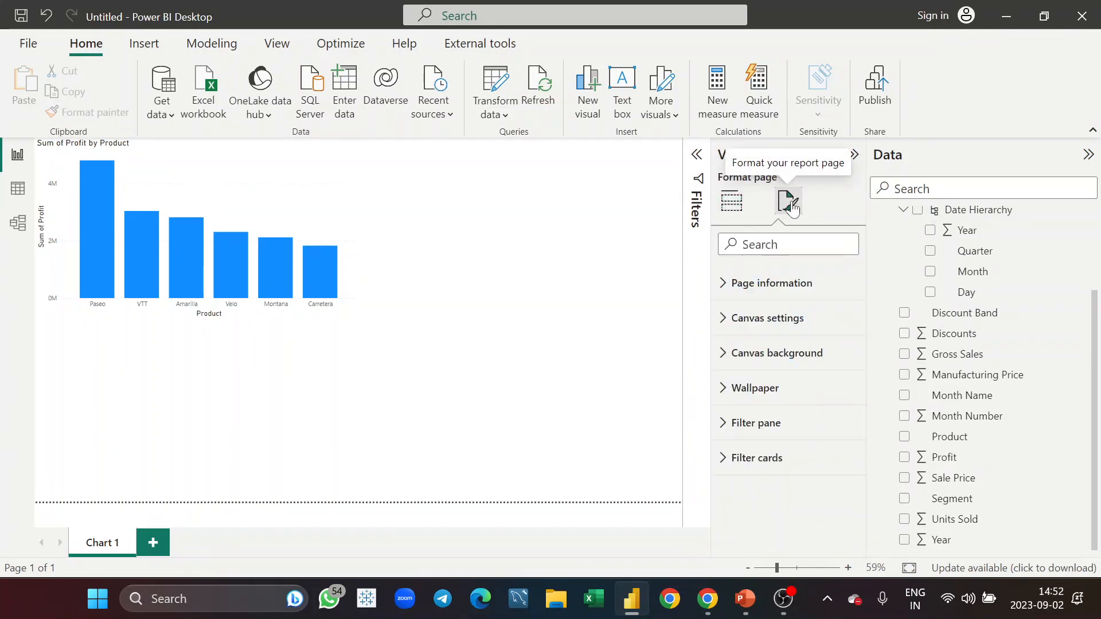
pyautogui.click(604, 300)
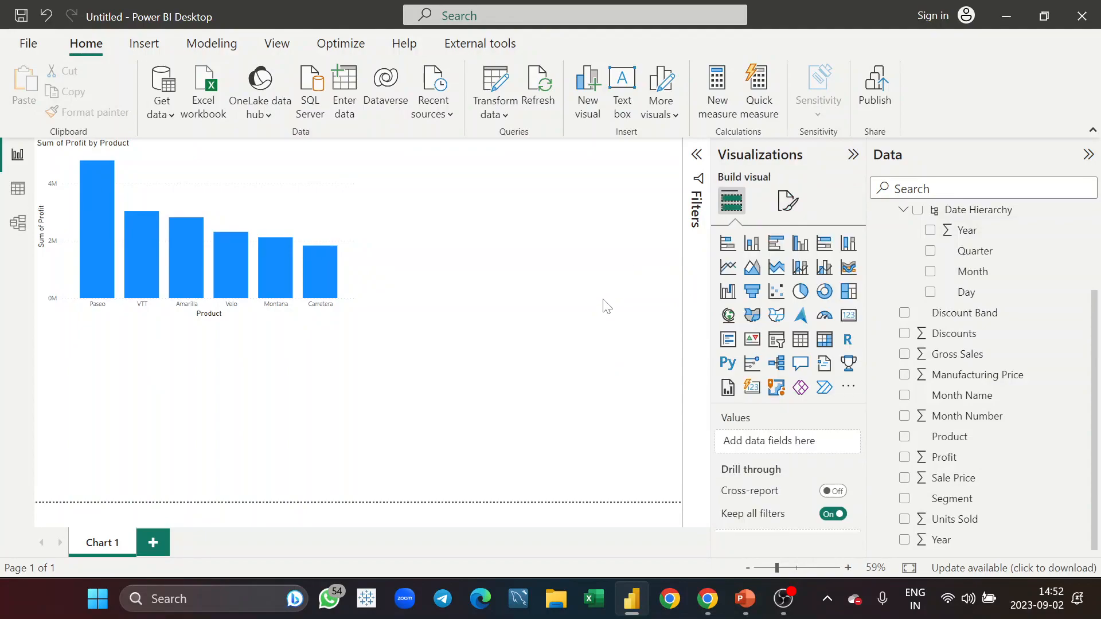
pyautogui.click(789, 202)
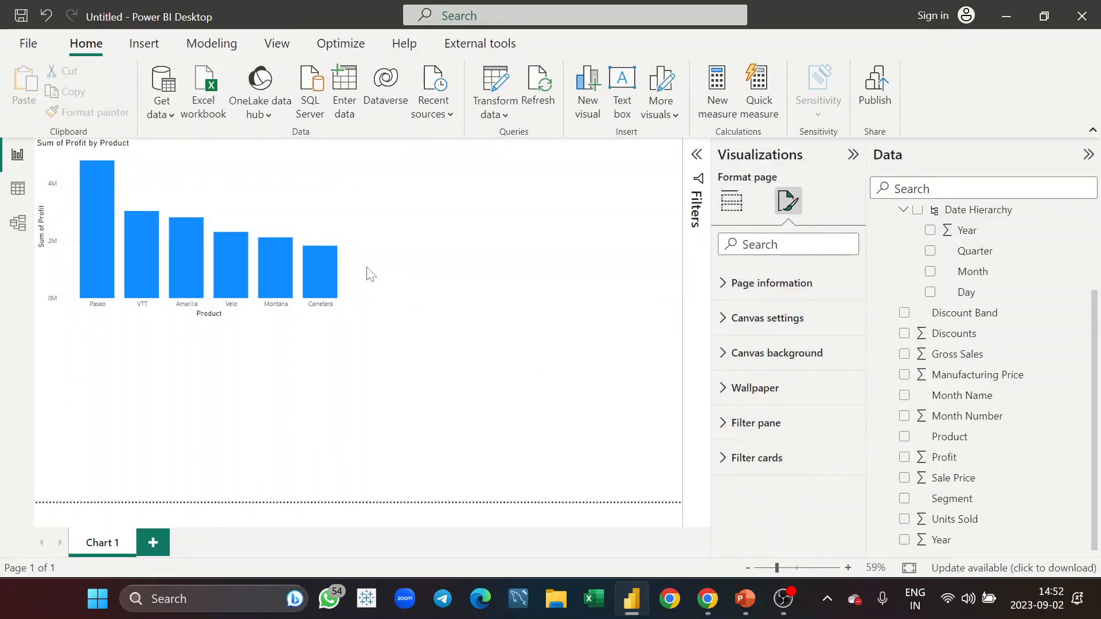
pyautogui.click(335, 232)
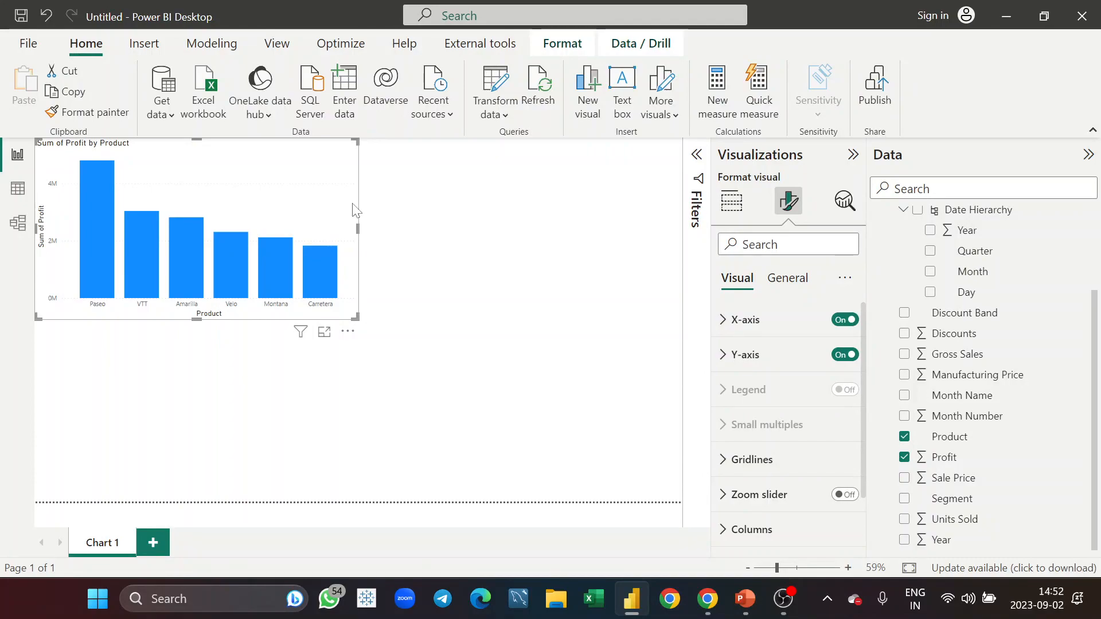
pyautogui.moveTo(93, 212)
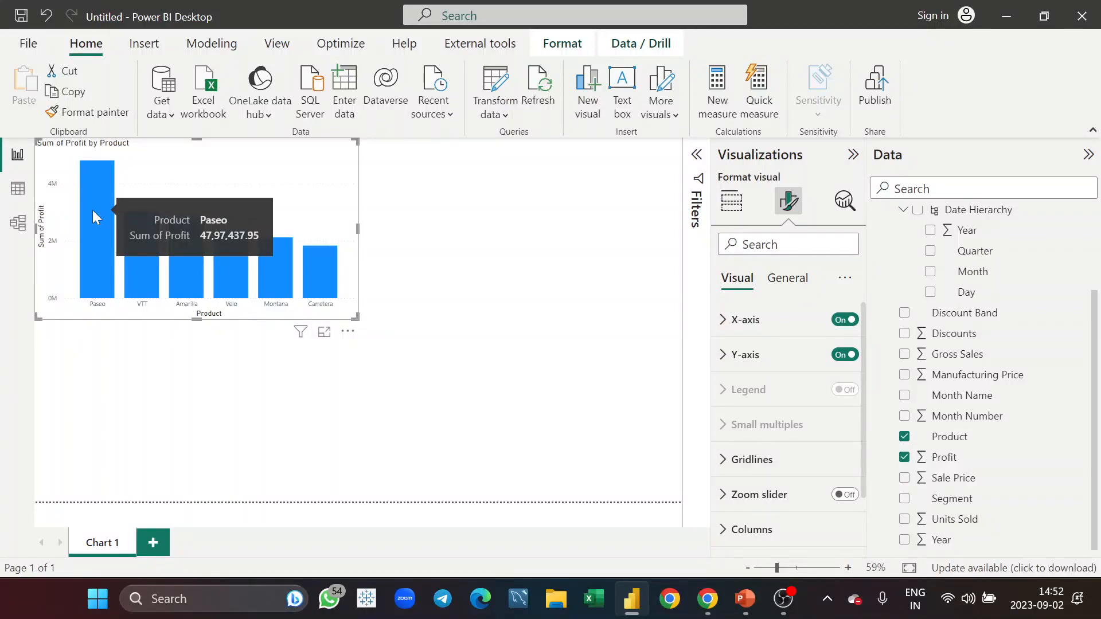
pyautogui.moveTo(135, 245)
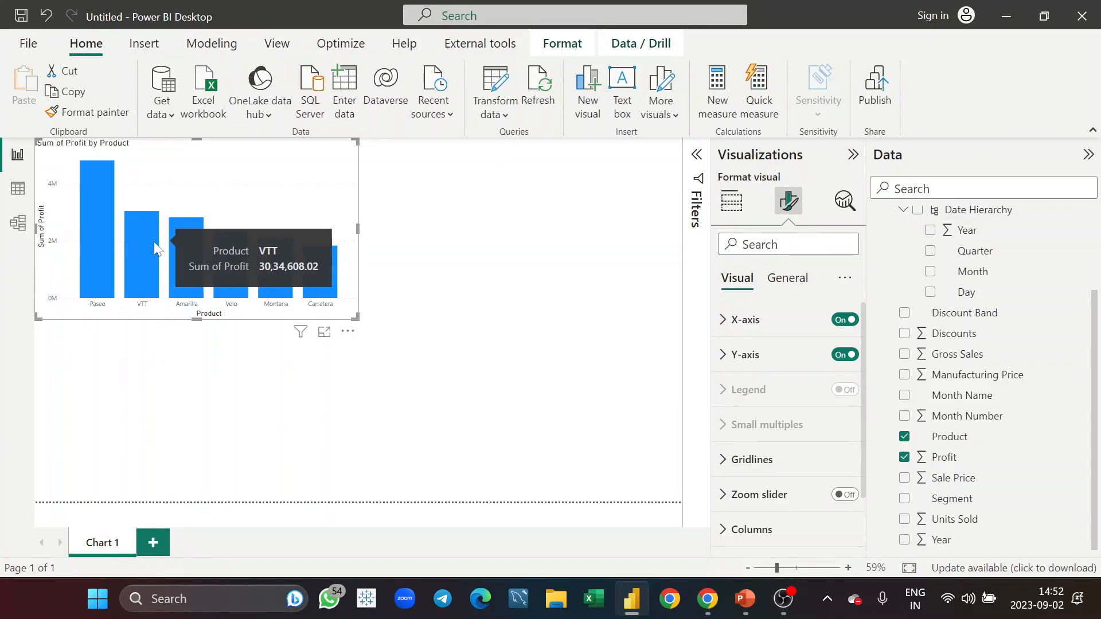
pyautogui.moveTo(178, 250)
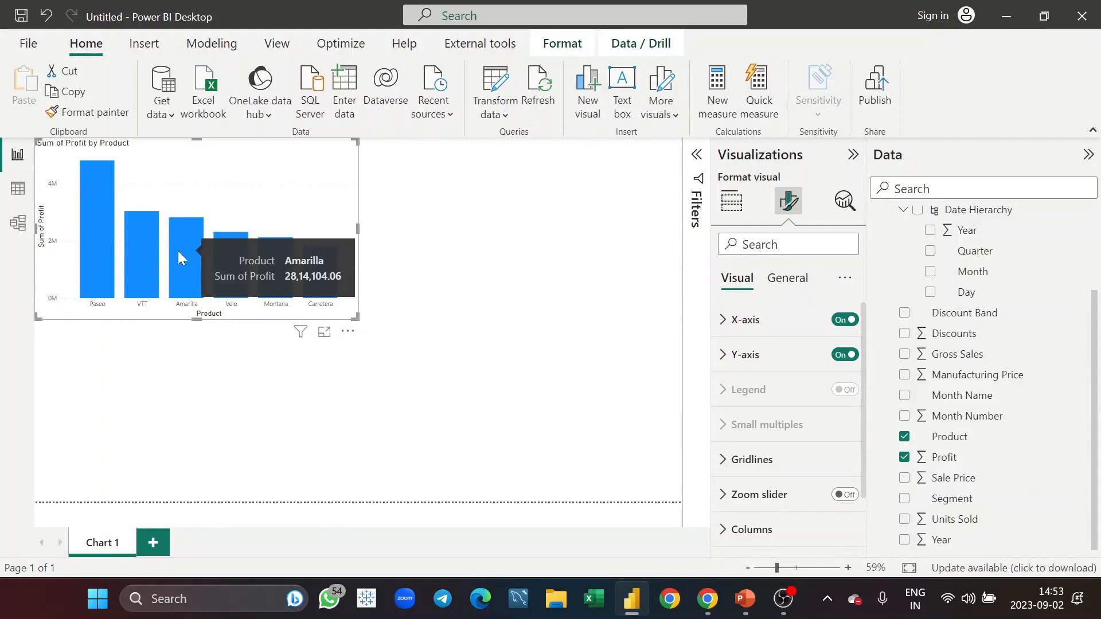
pyautogui.click(488, 242)
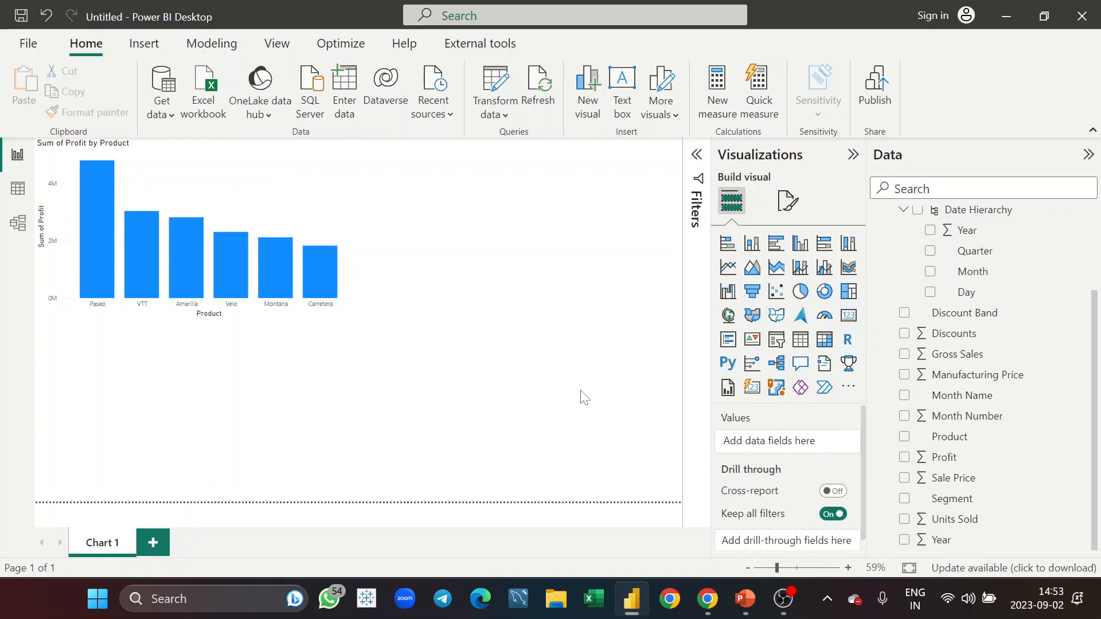
# - Add a map visual of Country in the page's upper-right area and try zooming the map in and out
pyautogui.scroll(3, 1041, 361)
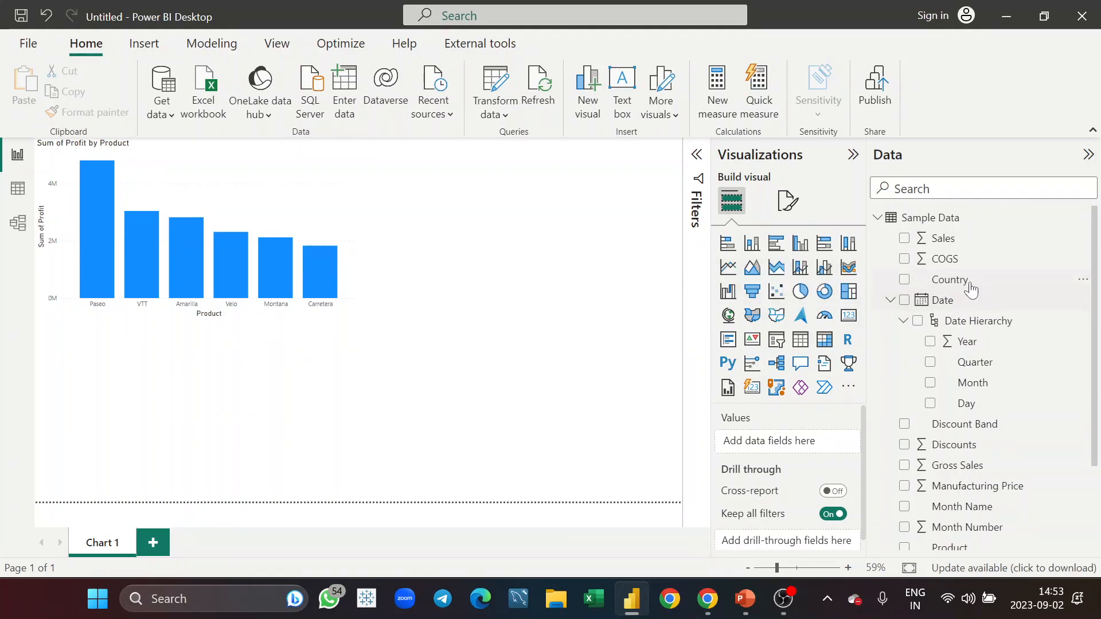
pyautogui.moveTo(978, 289); pyautogui.dragTo(595, 263)
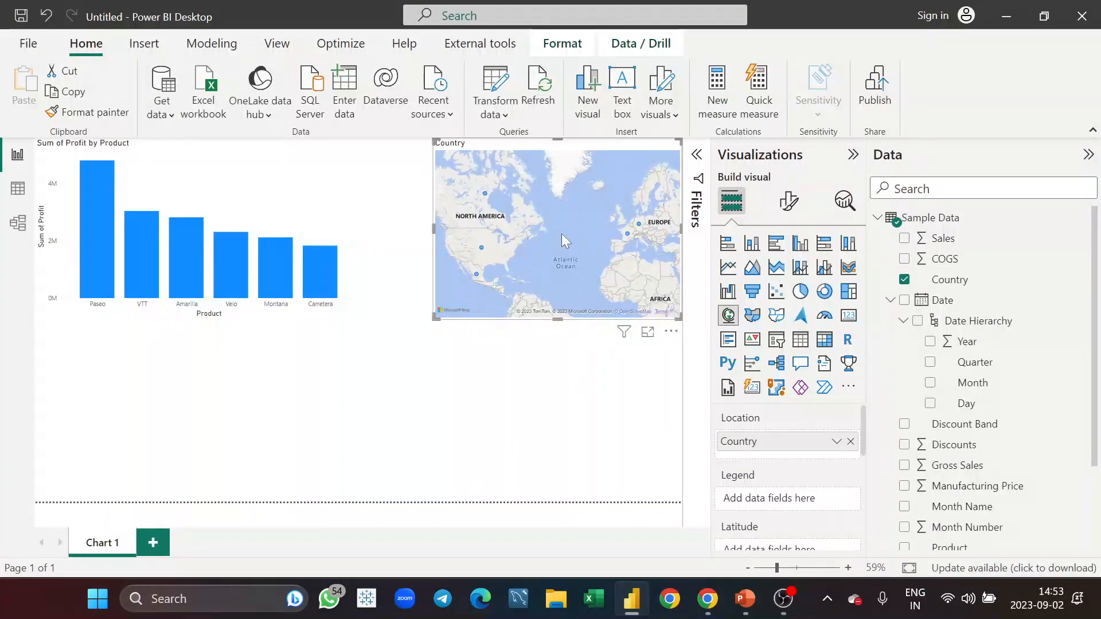
pyautogui.scroll(1, 562, 235)
pyautogui.scroll(-3, 562, 233)
pyautogui.scroll(4, 562, 233)
pyautogui.scroll(-3, 561, 232)
pyautogui.scroll(4, 562, 233)
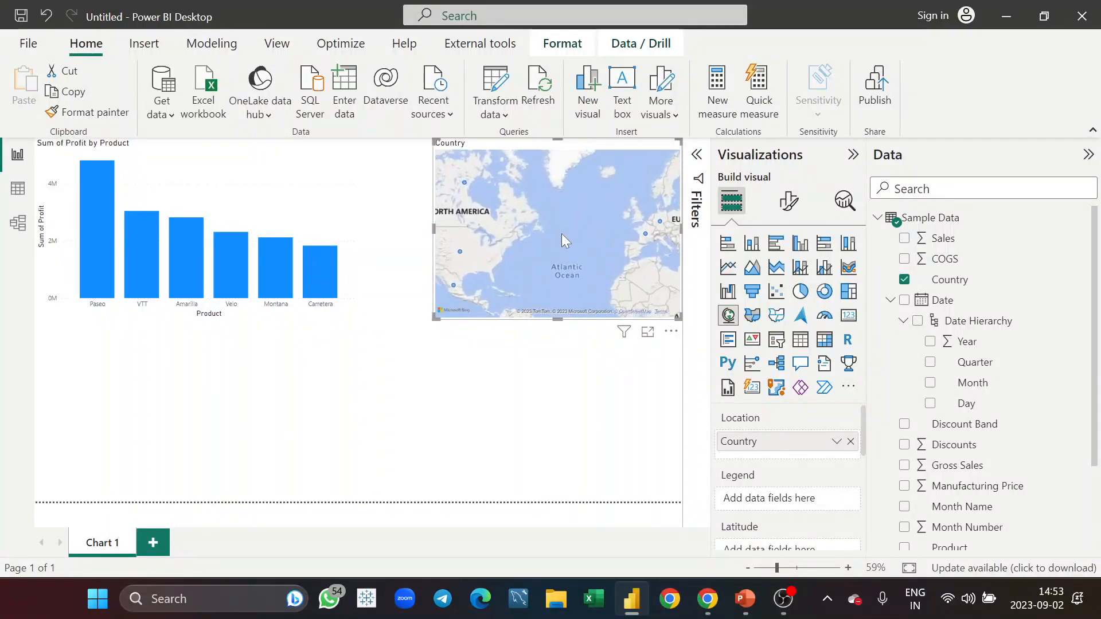
pyautogui.scroll(-2, 562, 233)
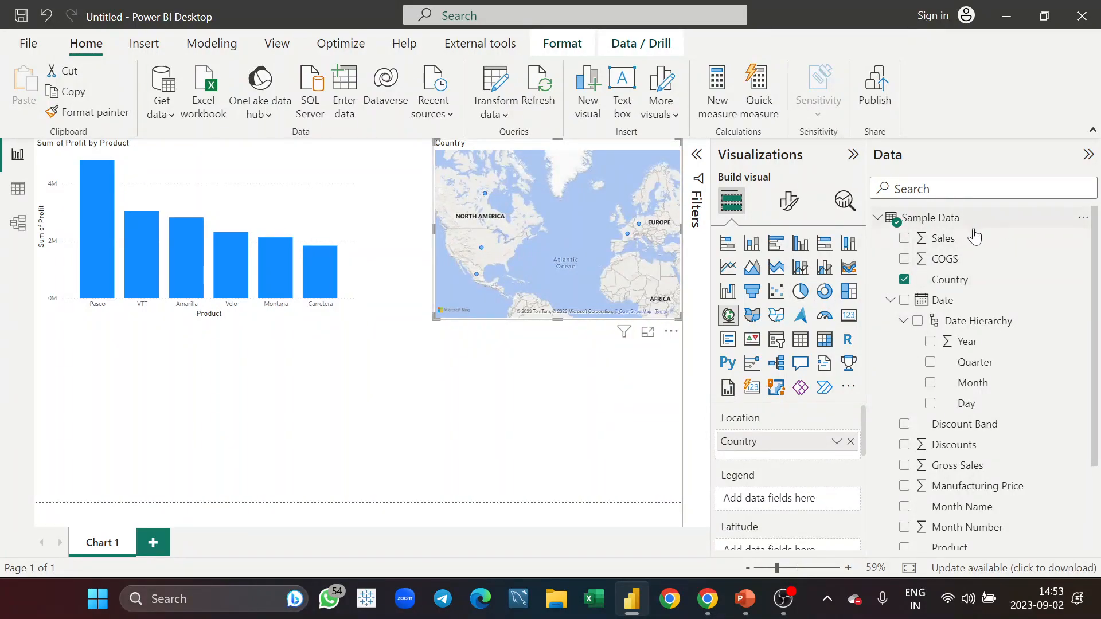
# - Add Sales to the country map so its bubbles are sized by sales, and deselect the map
pyautogui.moveTo(950, 244); pyautogui.dragTo(593, 262)
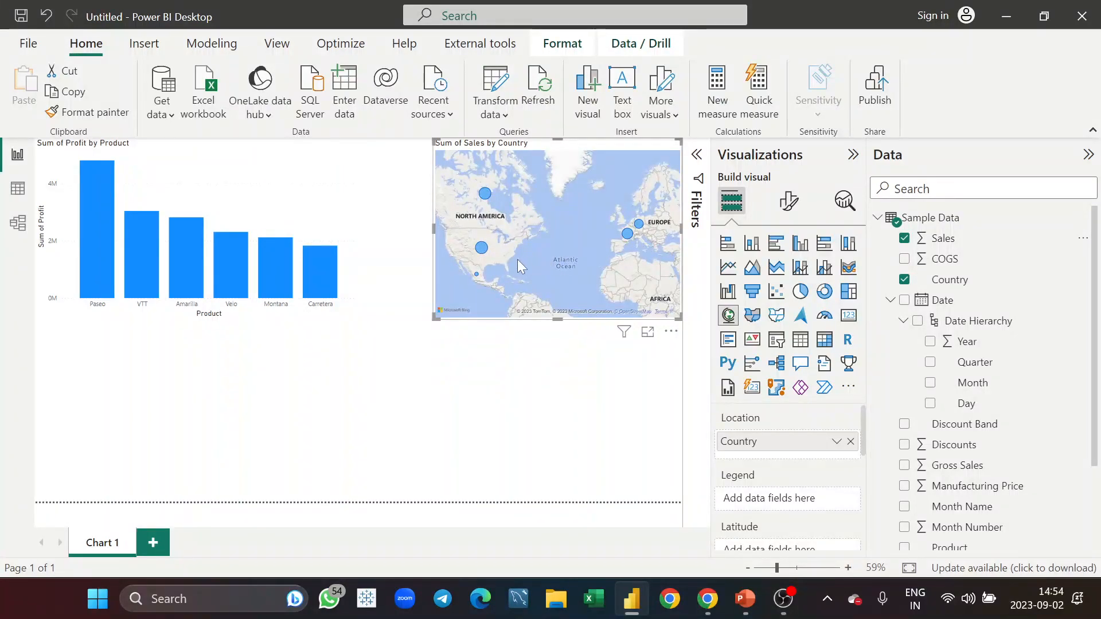
pyautogui.moveTo(482, 251)
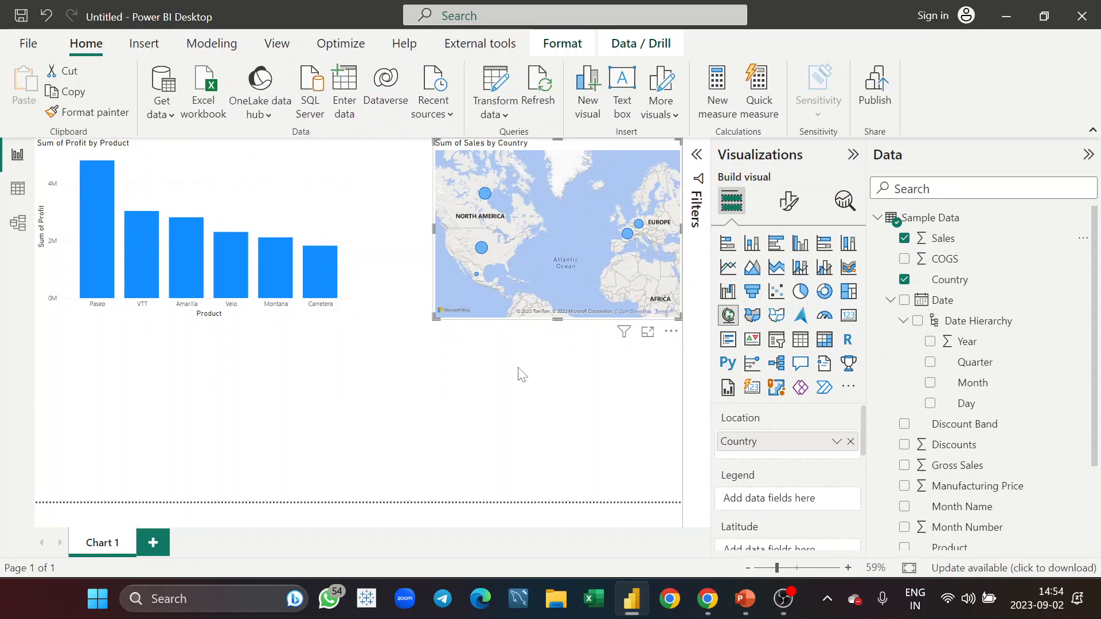
pyautogui.click(529, 409)
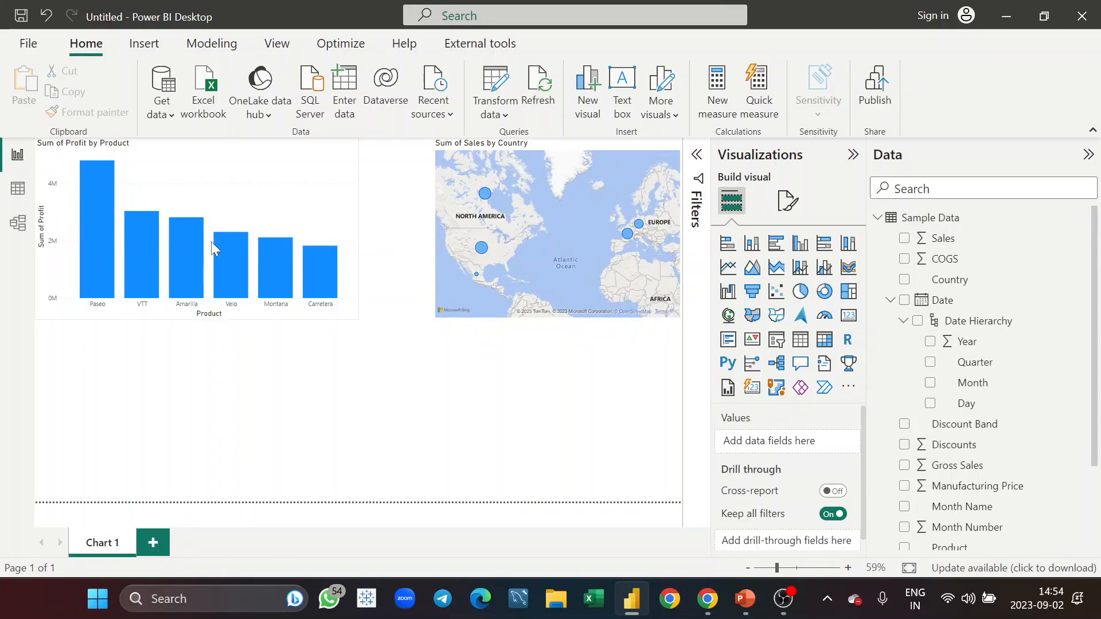
# - Check the Sample Data table, return to the report, and look through the remaining fields of the table
pyautogui.click(25, 192)
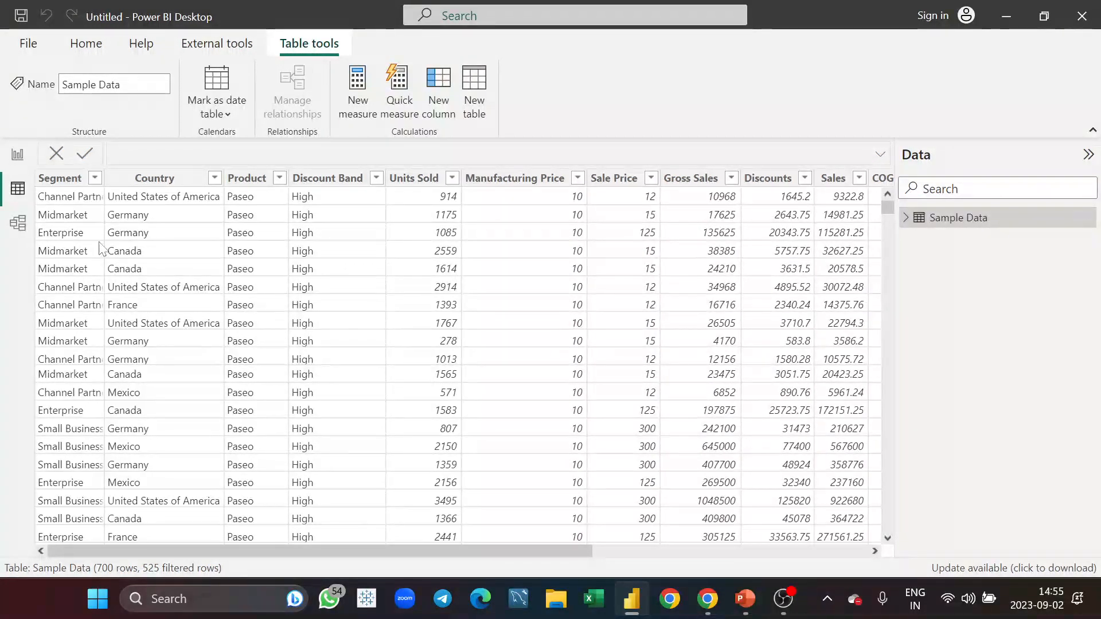
pyautogui.click(28, 160)
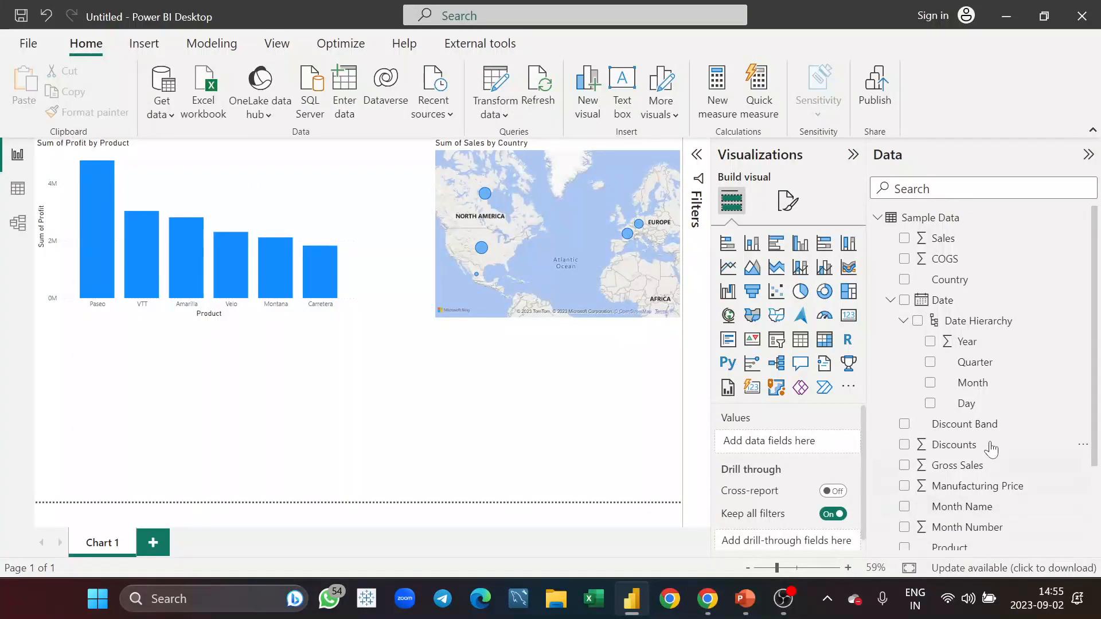
pyautogui.scroll(-3, 988, 448)
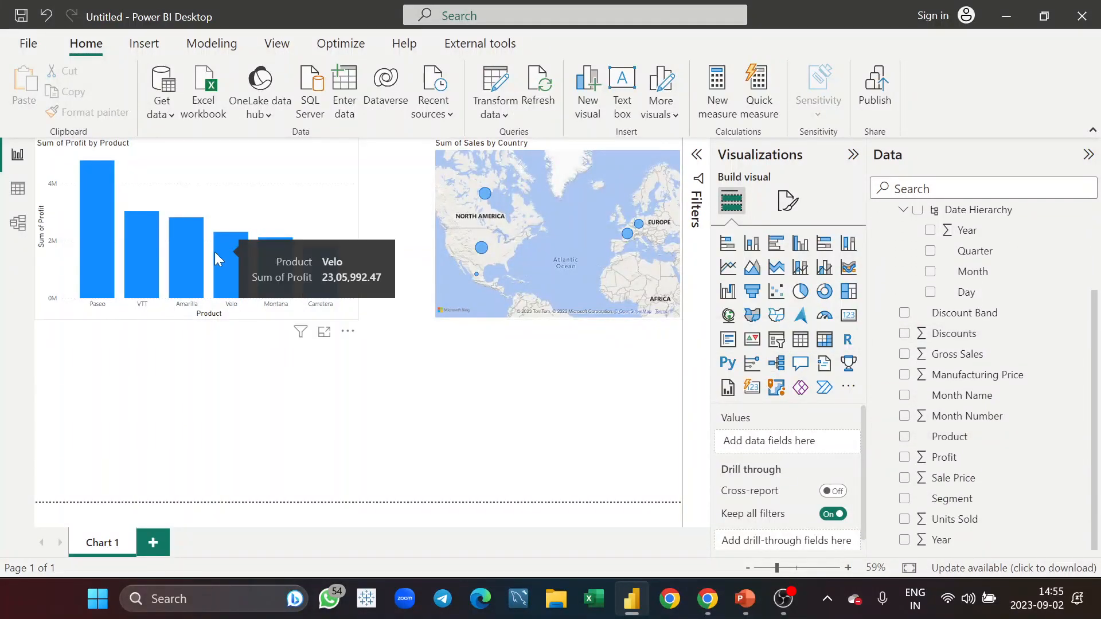